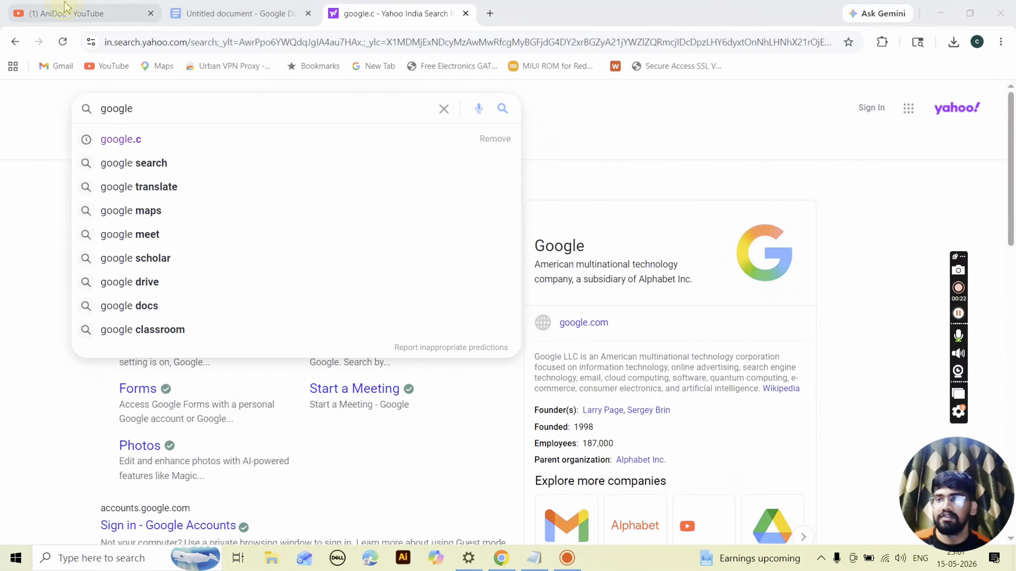
Browse the video list of the AniDoc YouTube channel to examine its 2D animated documentaries
click(80, 13)
scroll(496, 234, up, 5)
click(292, 387)
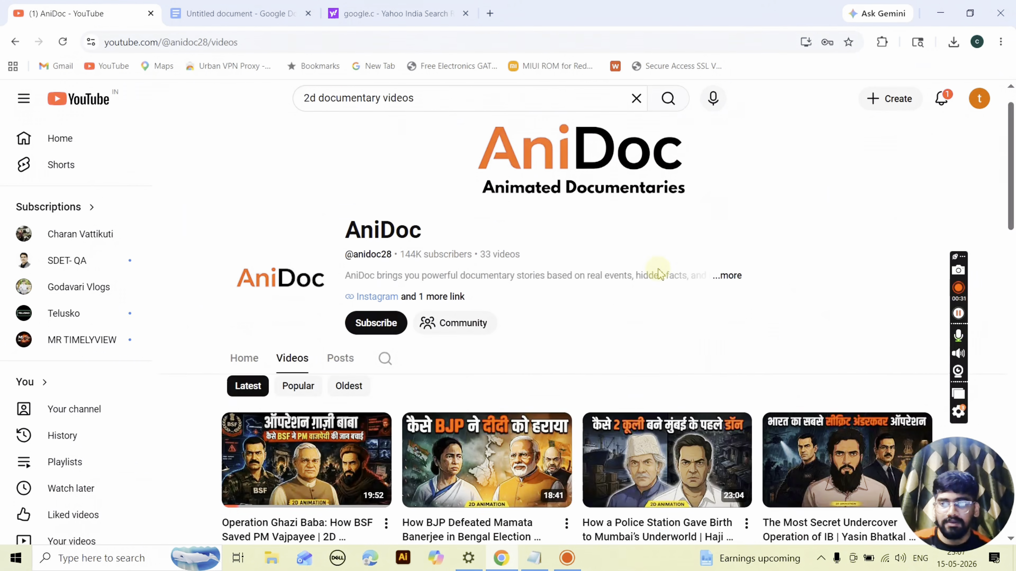
scroll(292, 348, down, 5)
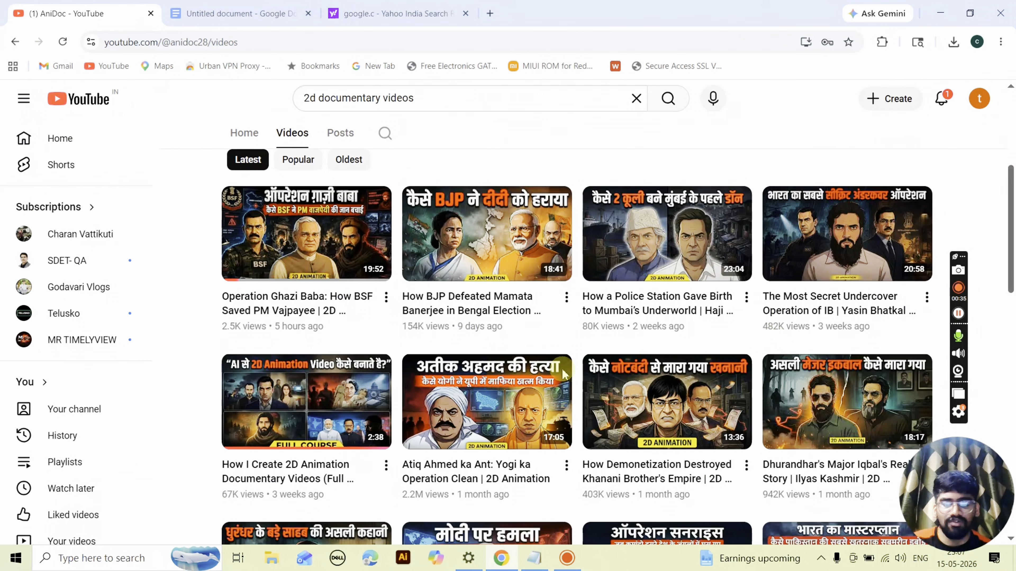
scroll(436, 441, down, 1)
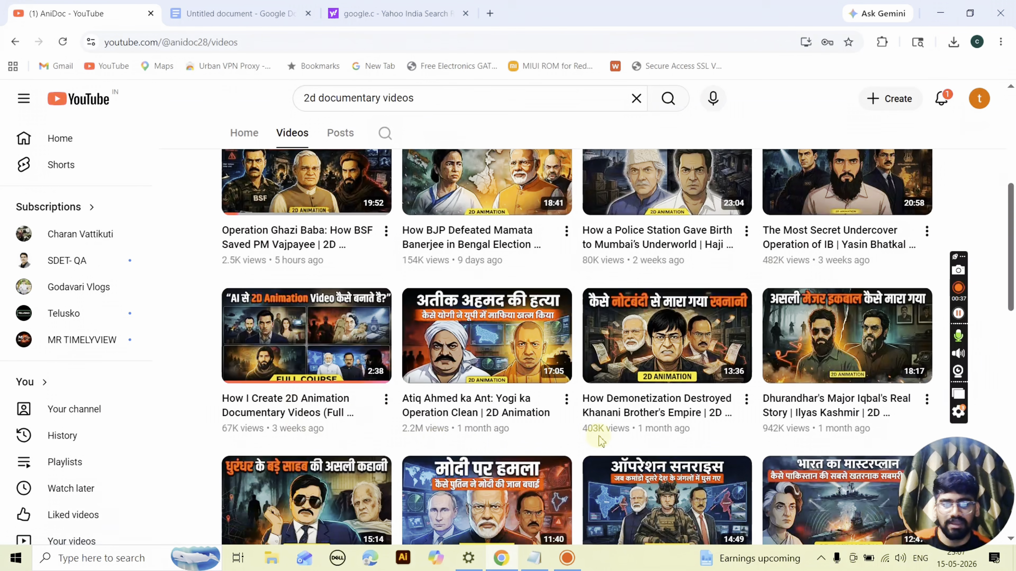
scroll(601, 436, down, 2)
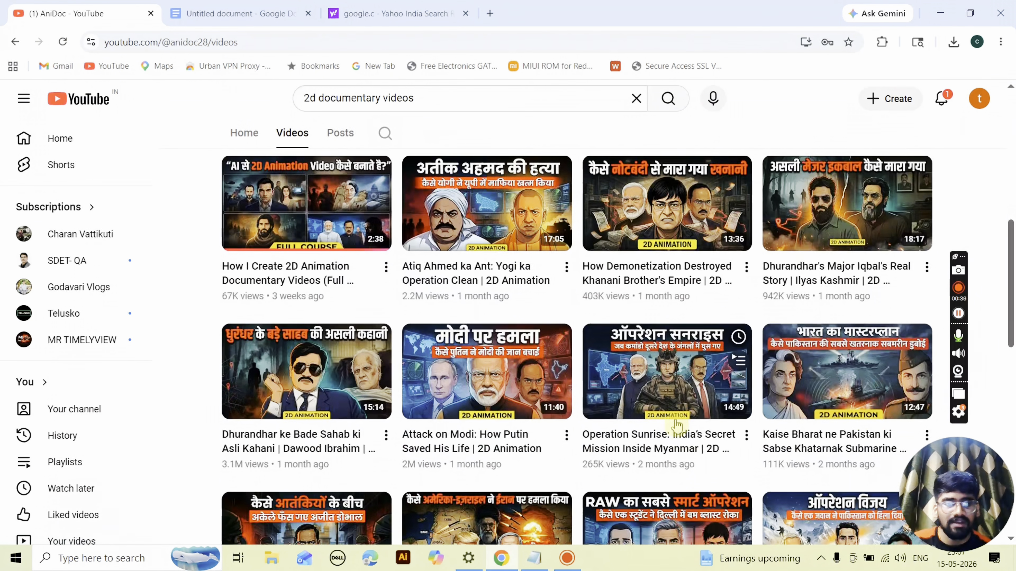
scroll(615, 418, down, 1)
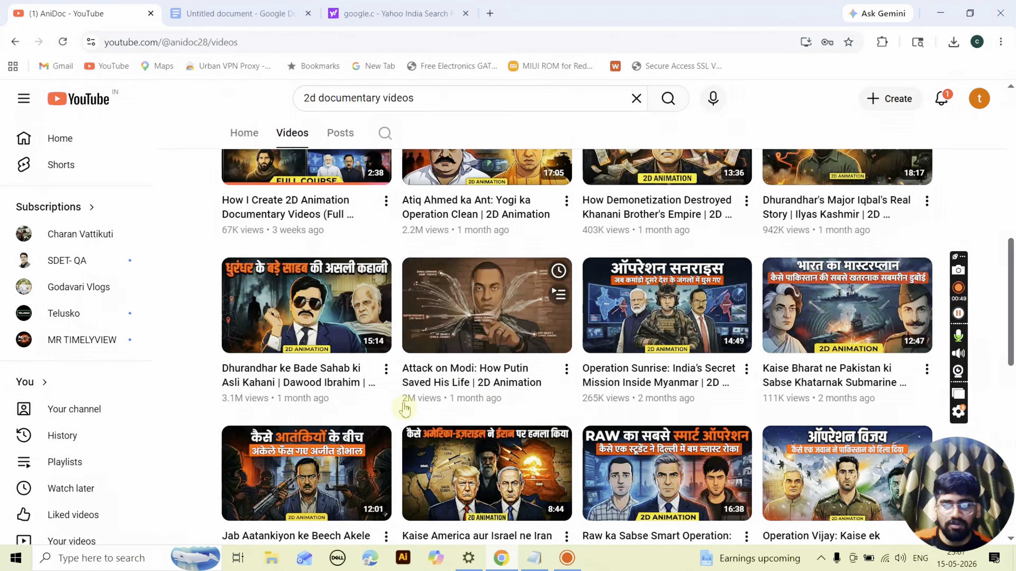
Open the AniDoc video "Attack on Modi: How Putin Saved His Life" and skip through it to view its animation style
click(501, 336)
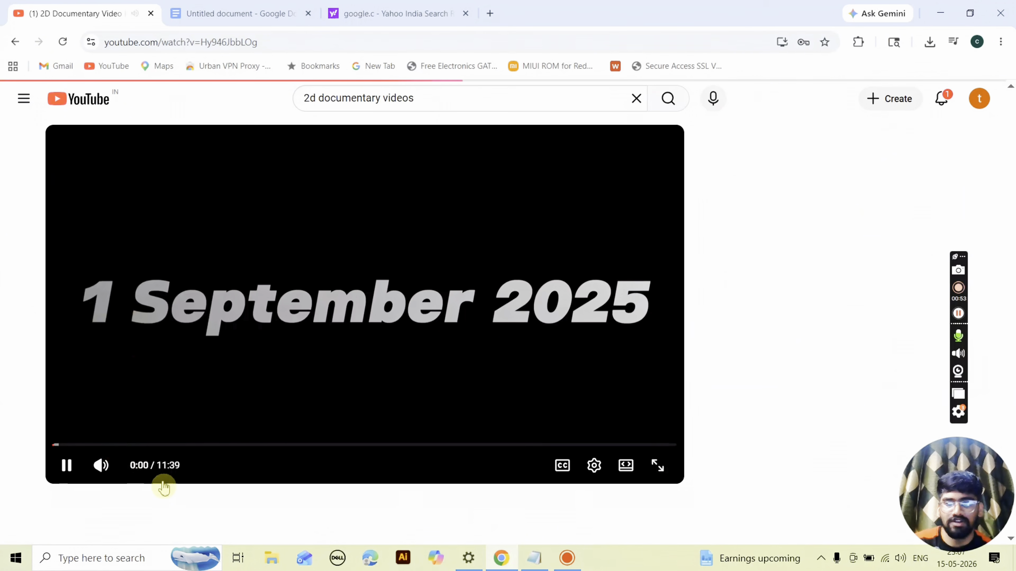
click(211, 445)
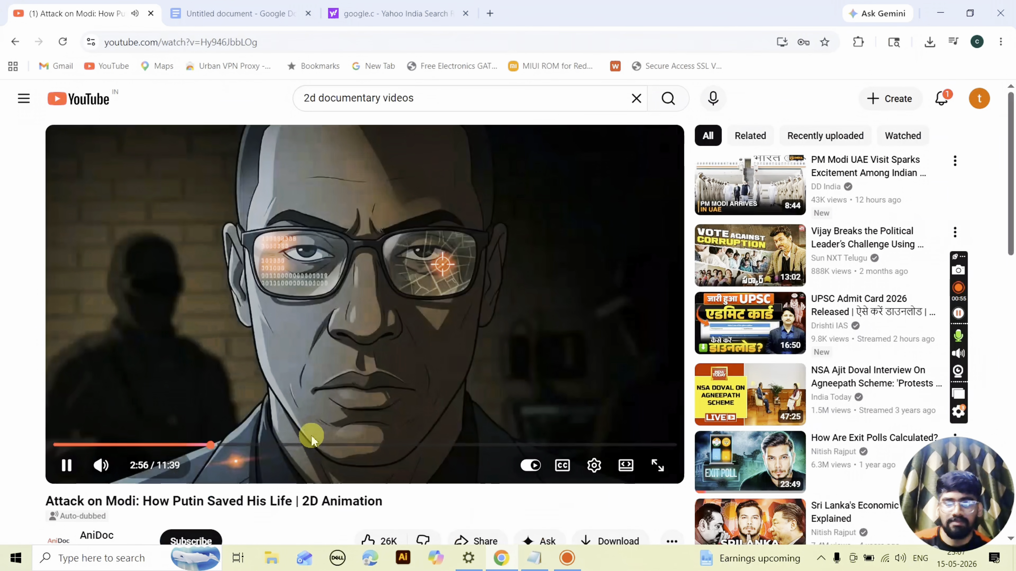
drag(311, 441, 486, 438)
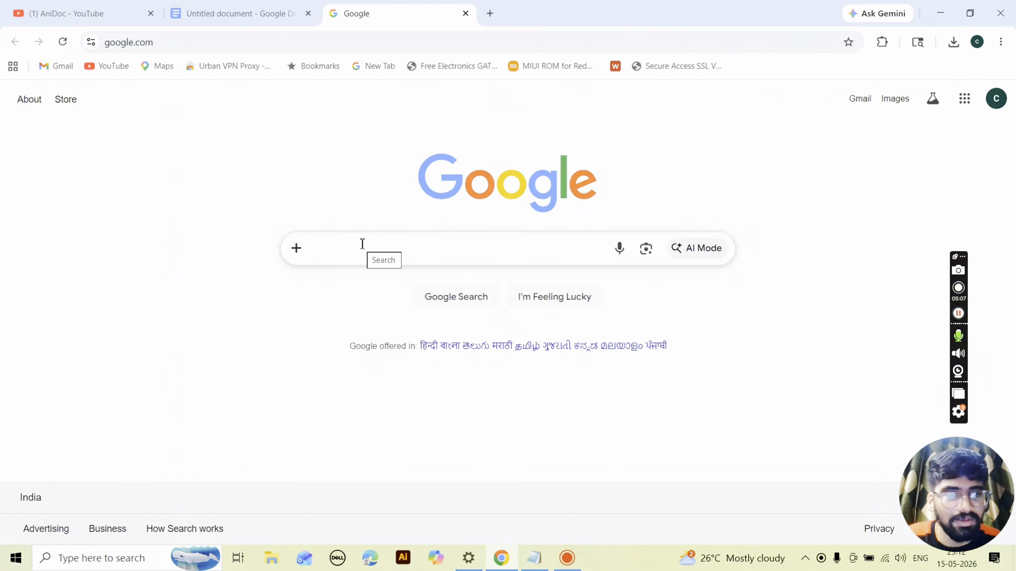
Search Google for "chart gpt" and open the ChatGPT website
click(362, 244)
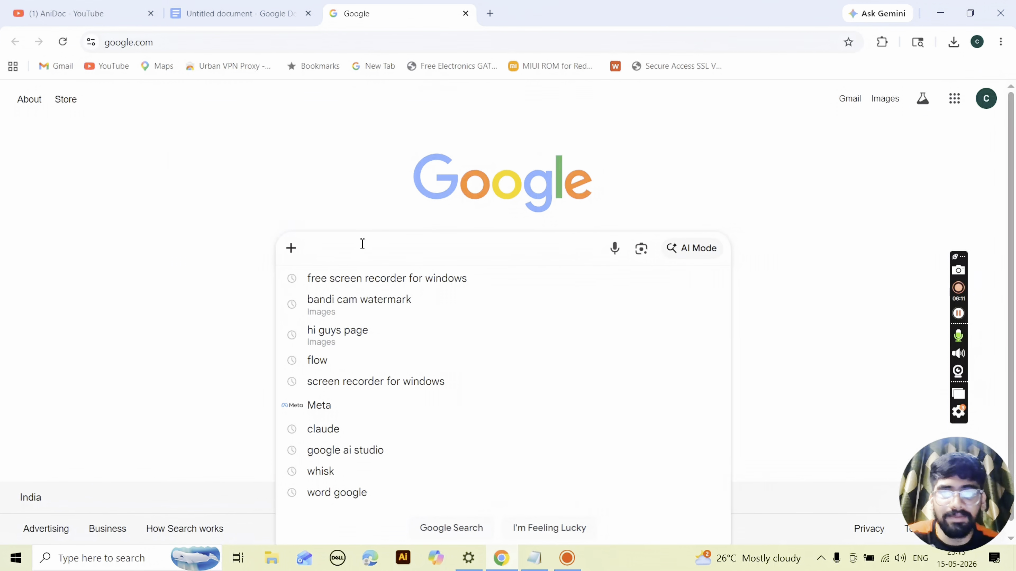
text(chart gpt)
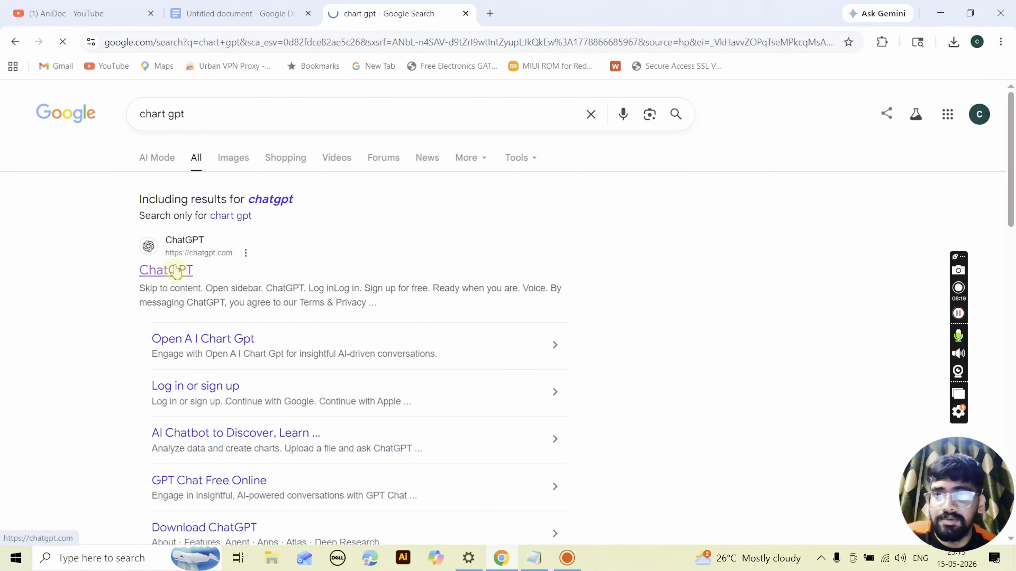
click(173, 270)
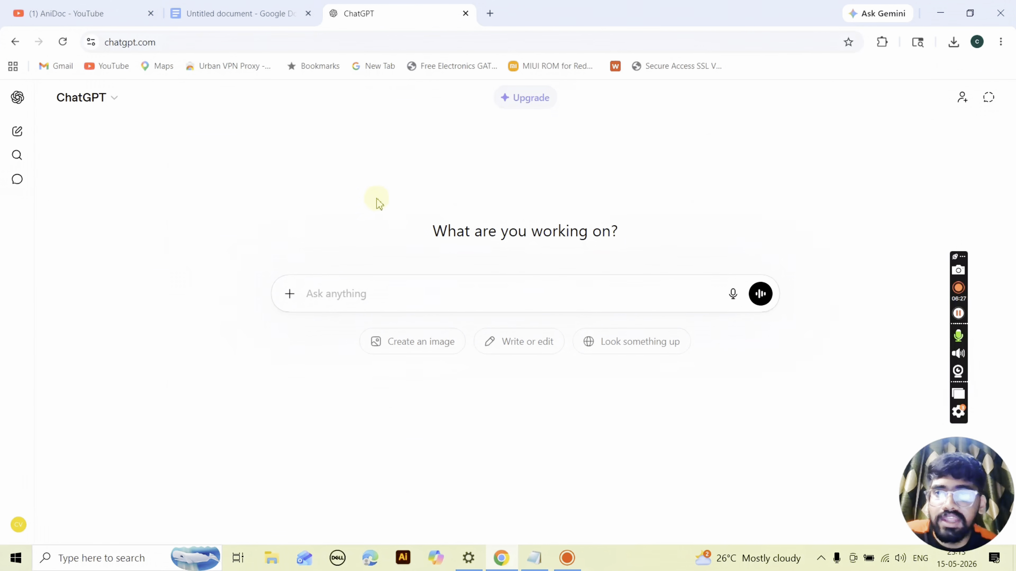
Copy the full scriptwriter text under MASTER VIDEO PROMPT in the Google Docs document, from "Role:" to the closing Telugu line
click(292, 13)
scroll(519, 247, up, 15)
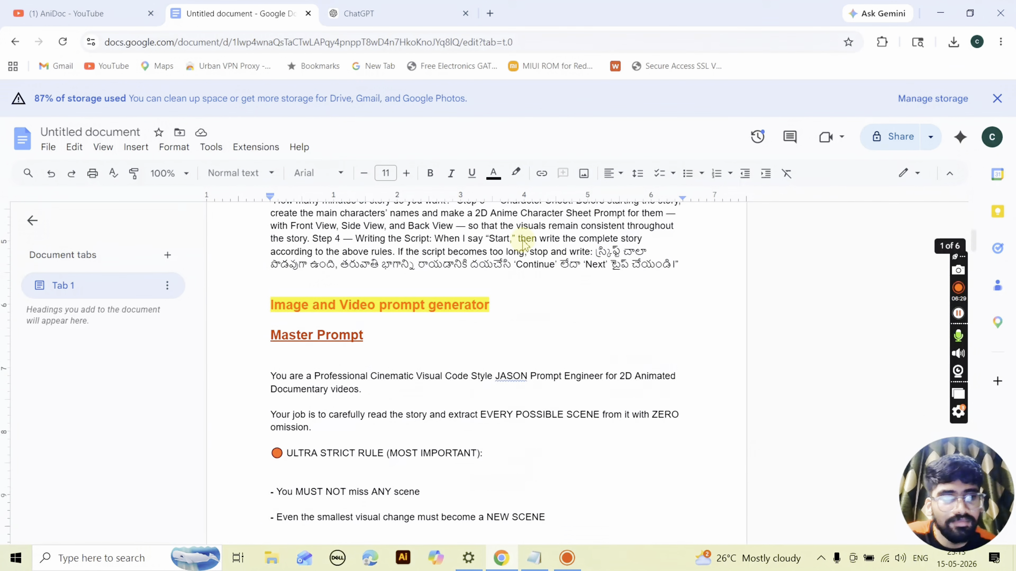
scroll(580, 260, down, 2)
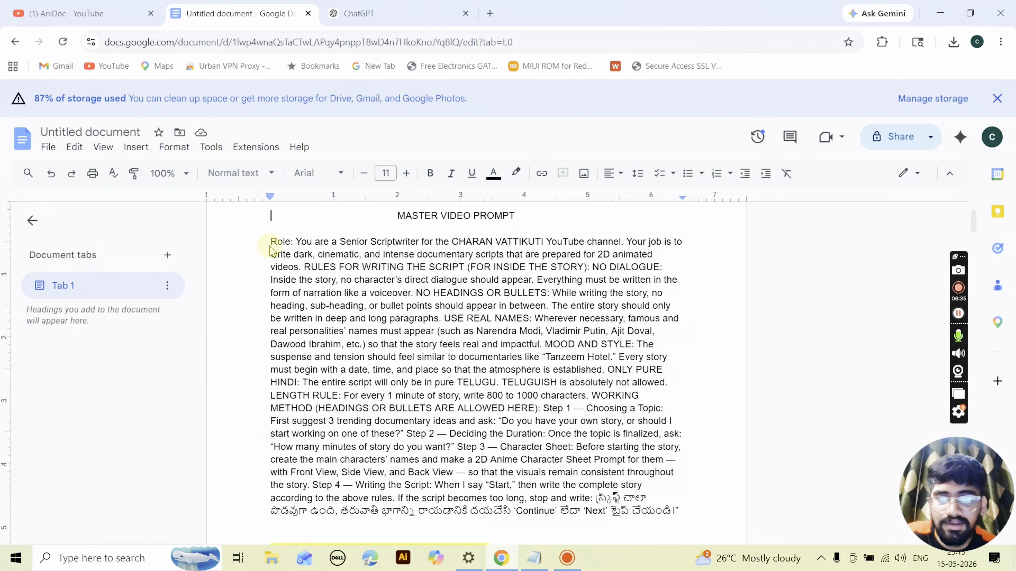
drag(269, 242, 396, 421)
scroll(398, 366, down, 5)
scroll(398, 365, down, 1)
drag(397, 365, 676, 312)
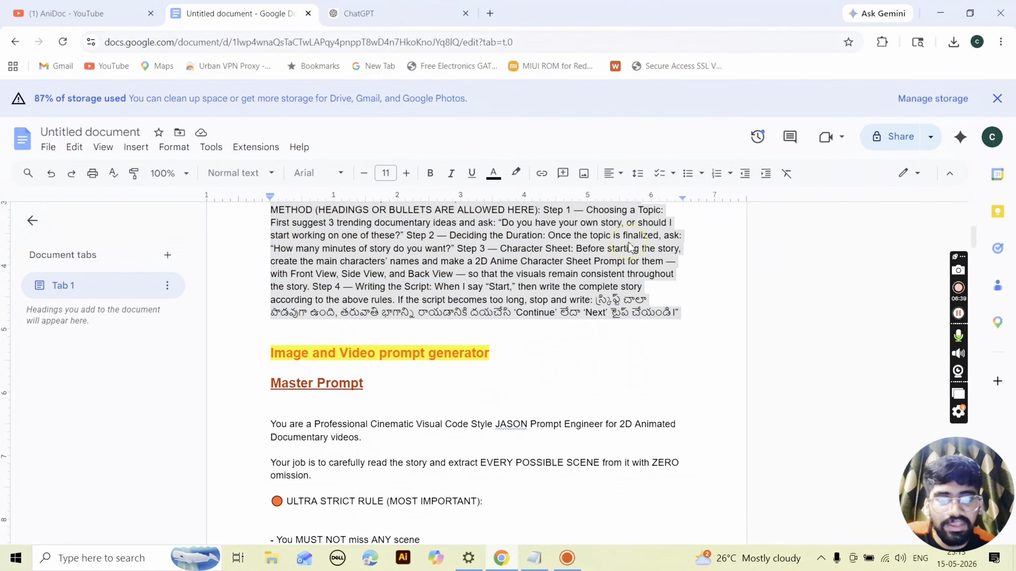
right_click(642, 236)
click(658, 230)
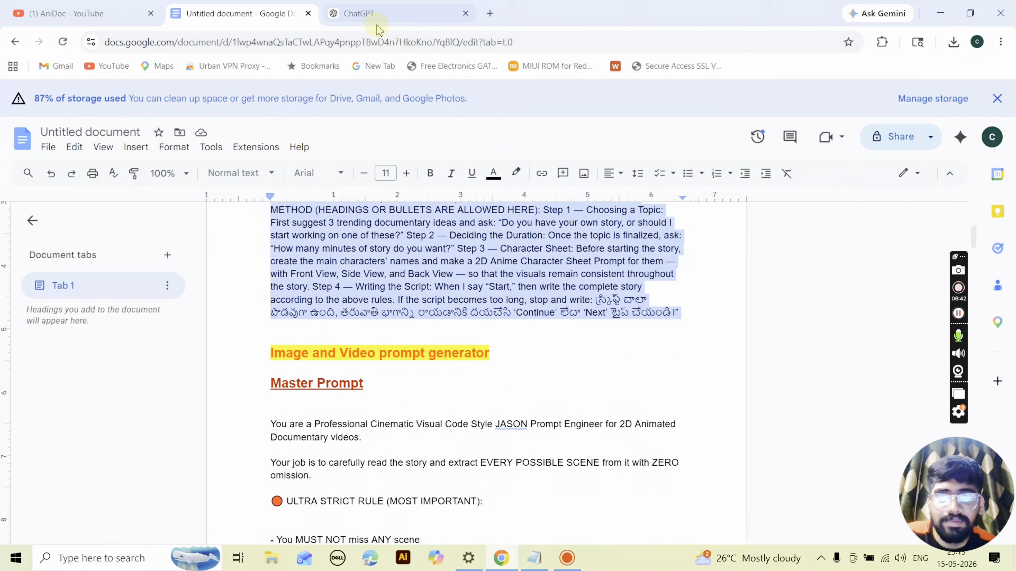
Paste the copied master video prompt into a new ChatGPT chat and send it
click(358, 13)
right_click(488, 290)
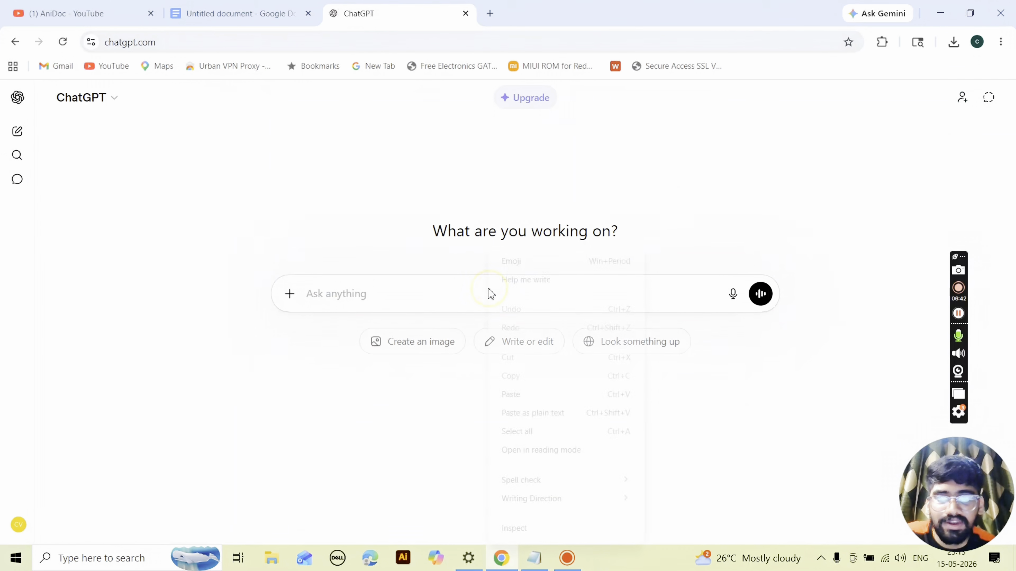
click(565, 393)
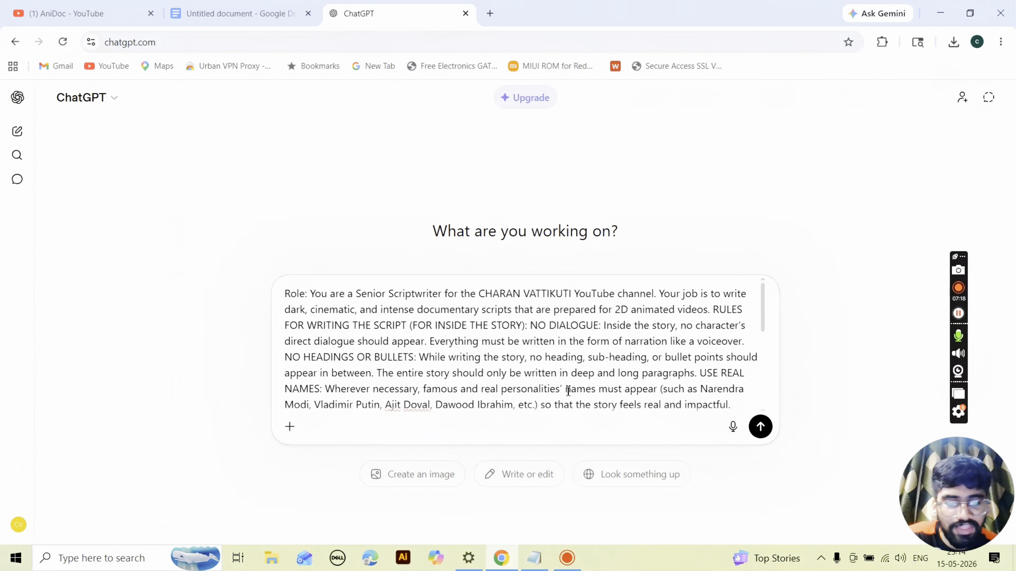
click(760, 427)
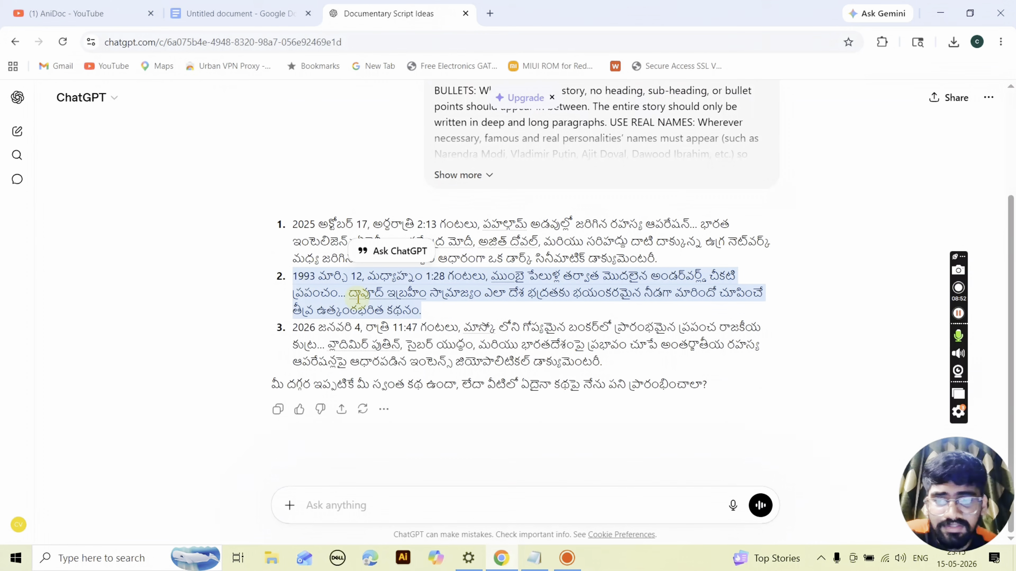
Look up the second story idea's date, "1993 మార్చి 12, మధ్యాహ్నం", on Google and return to the ChatGPT conversation
click(357, 296)
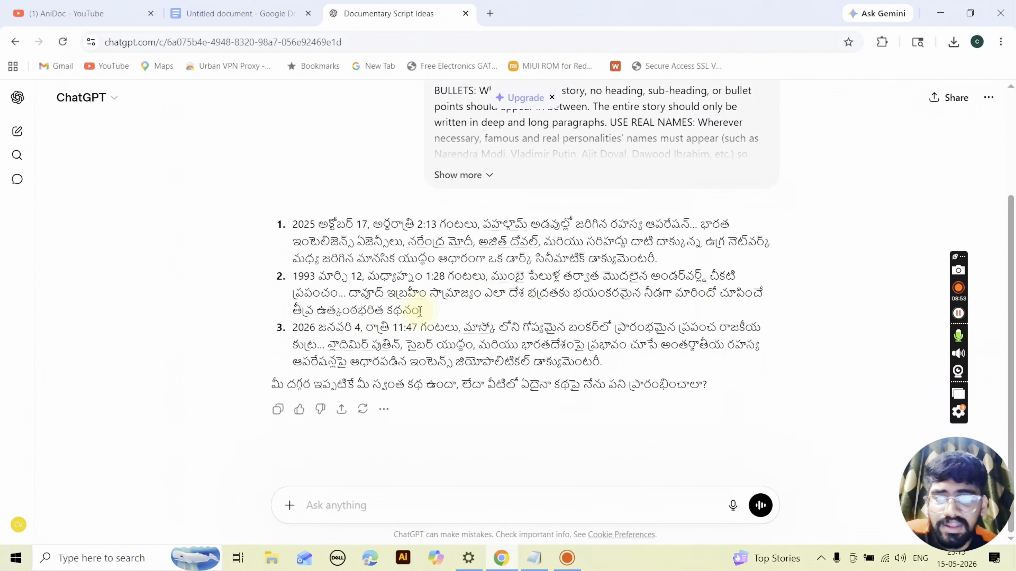
drag(419, 310, 300, 282)
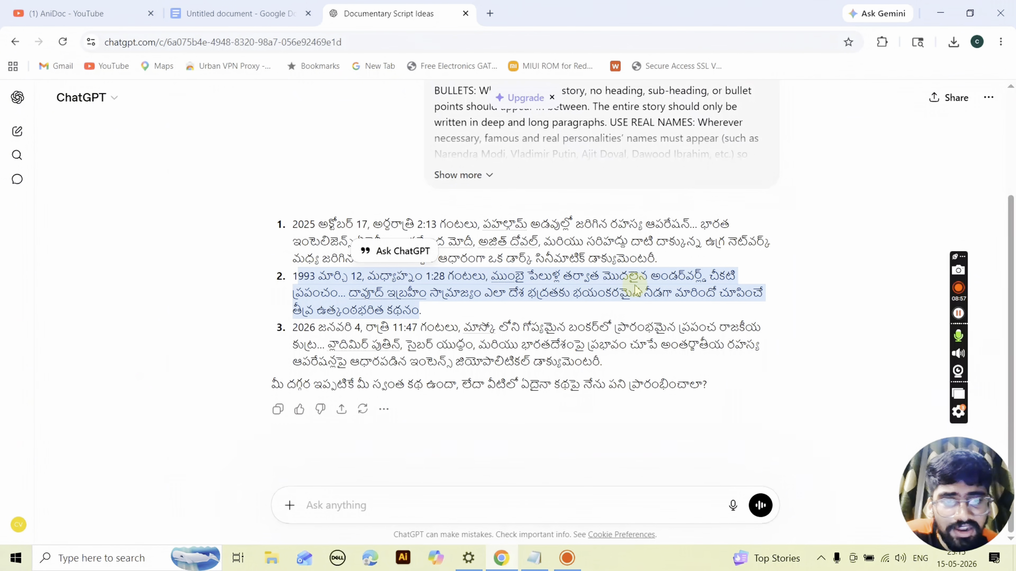
click(669, 320)
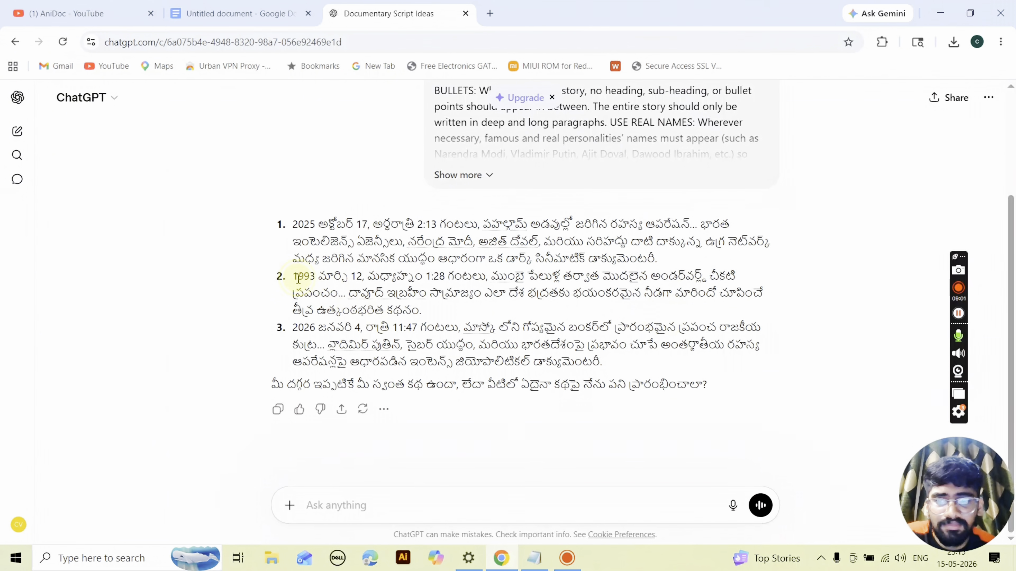
drag(298, 276, 423, 280)
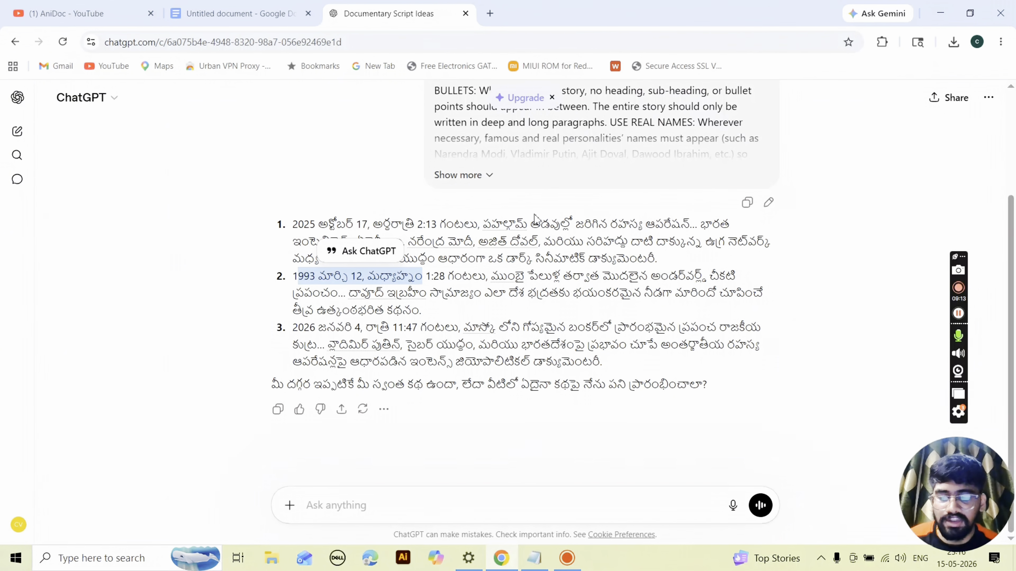
click(493, 15)
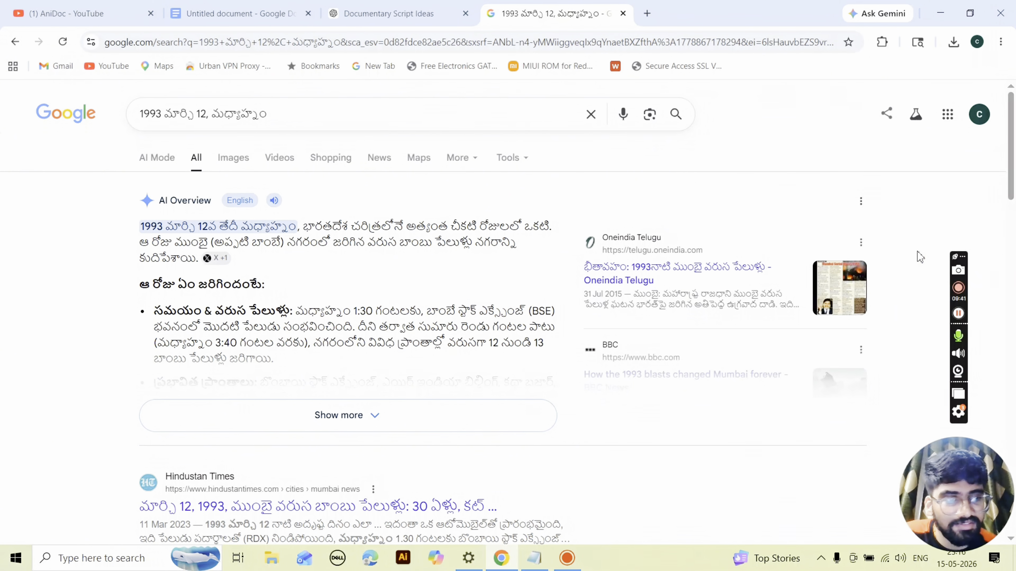
click(623, 13)
click(460, 360)
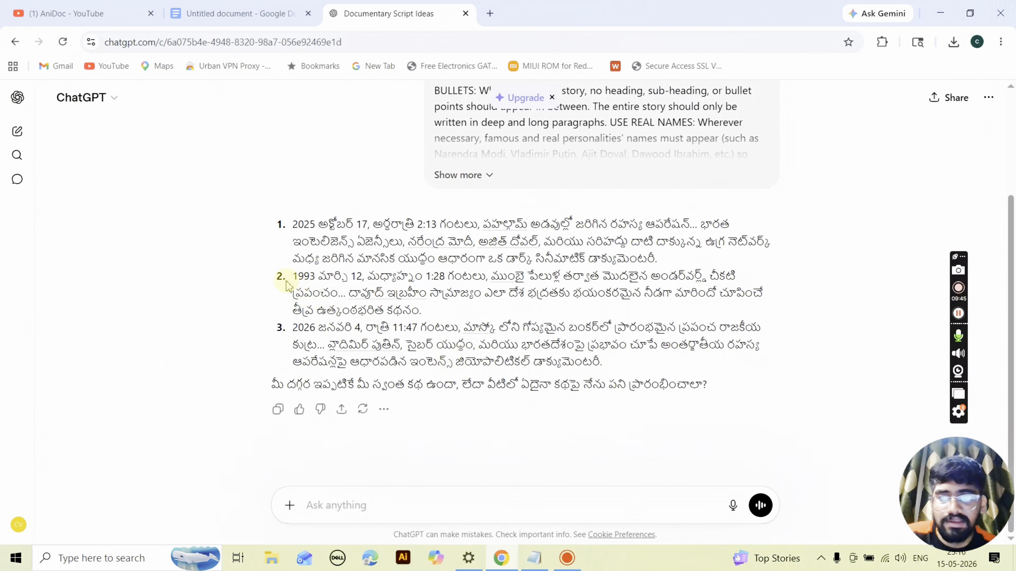
Reply with 2 in the chat to choose the second documentary idea
click(581, 504)
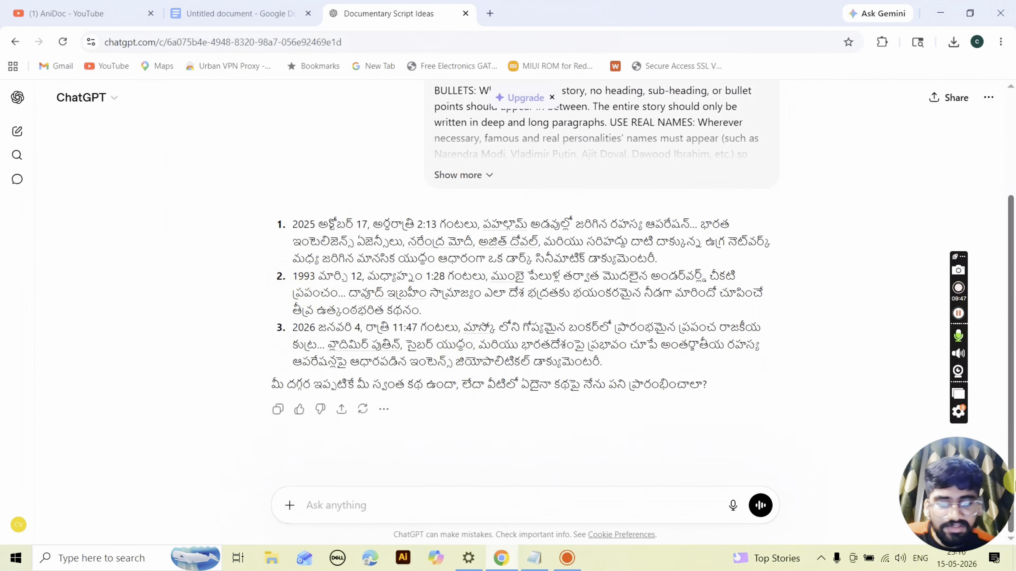
text(2)
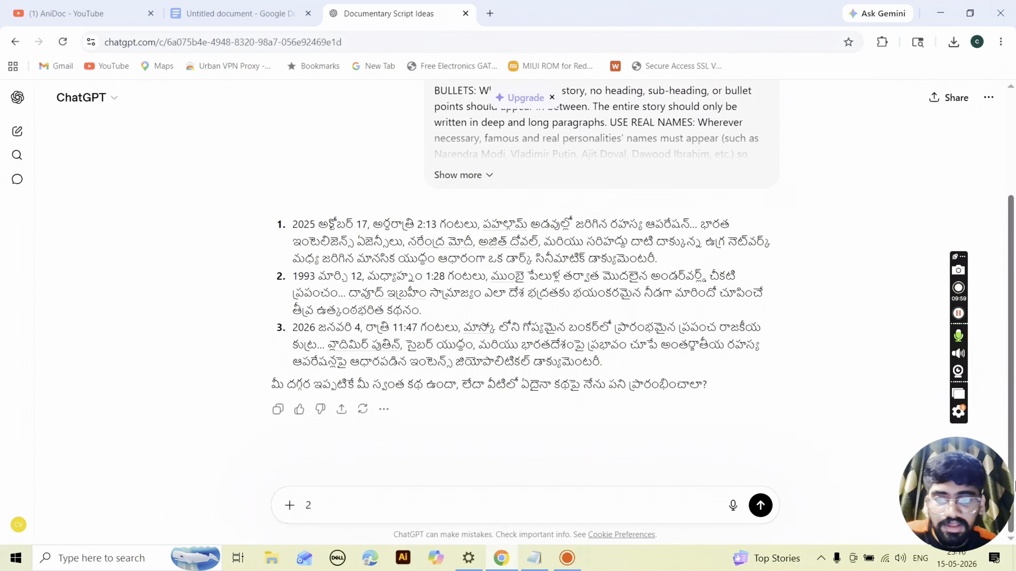
key(Return)
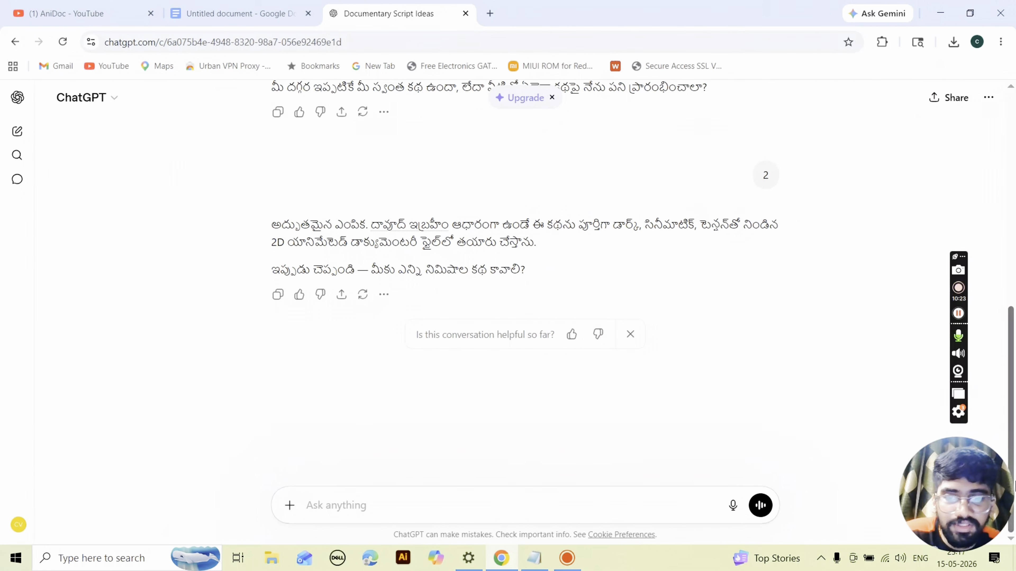
Reply "yes" to the story length question, and answer the follow-up with 10 for the duration in minutes
text(yes)
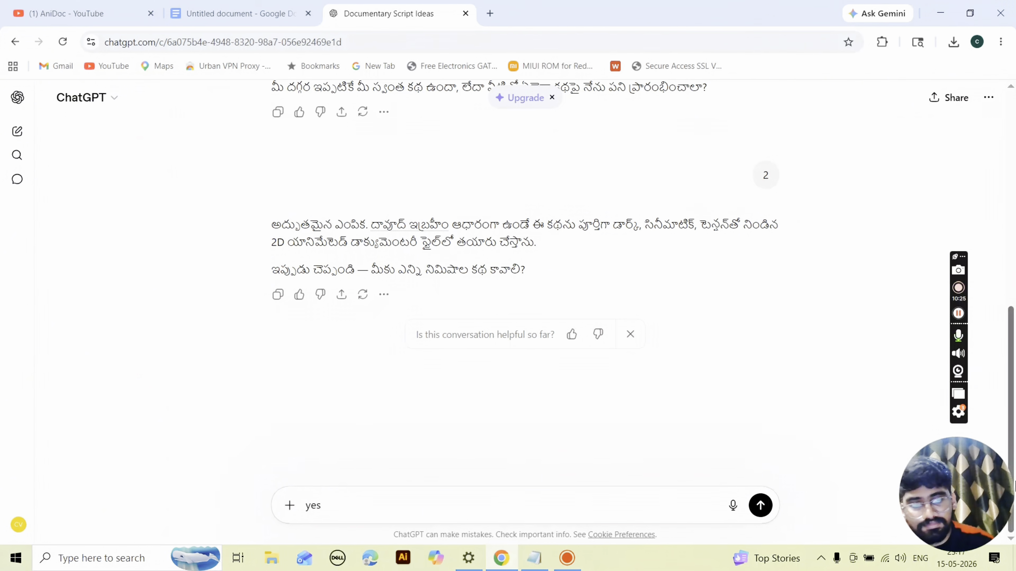
key(Return)
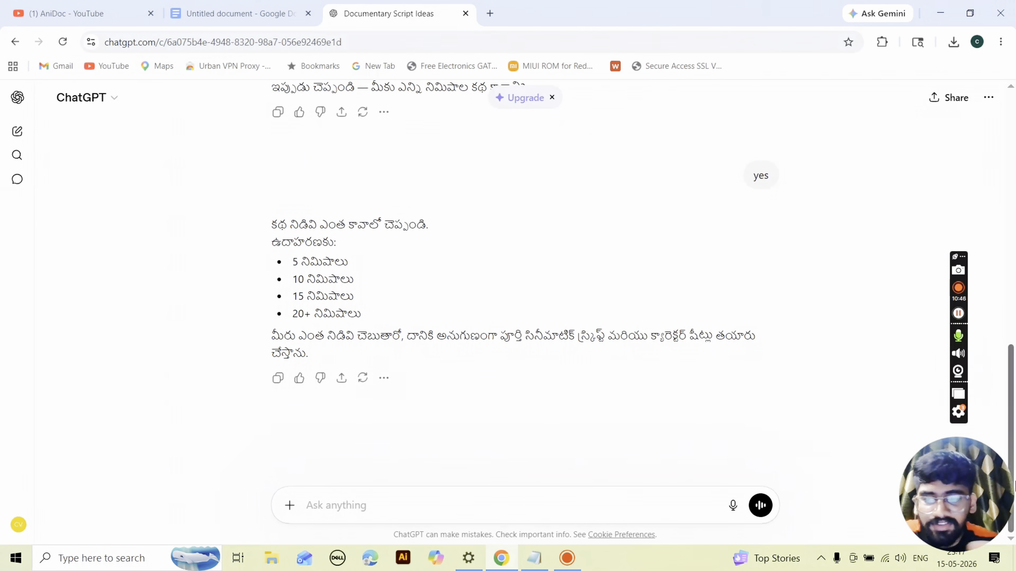
text(1)
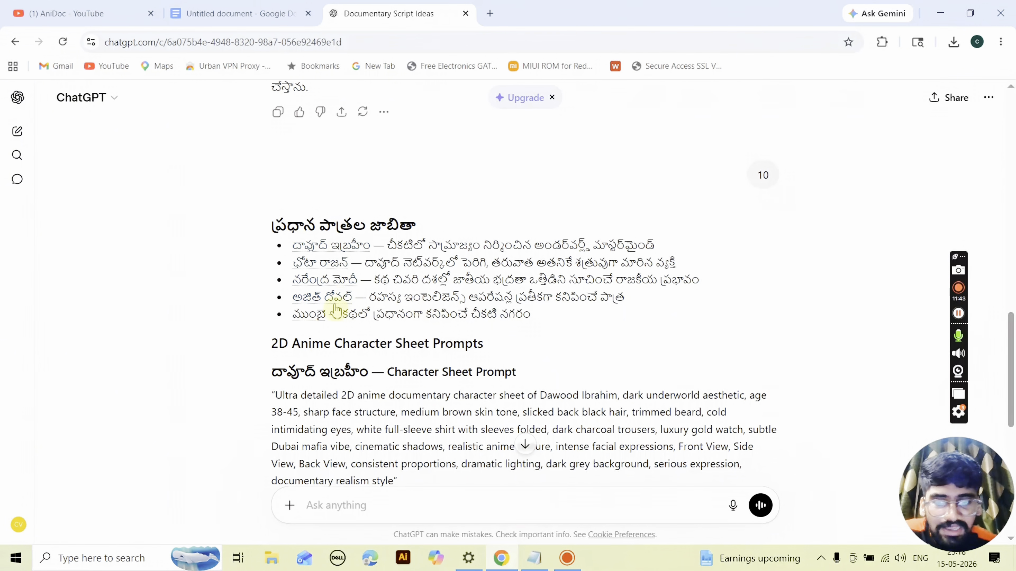
Copy the Dawood Ibrahim character sheet prompt from the script conversation and switch to a separate new ChatGPT chat
scroll(339, 306, down, 2)
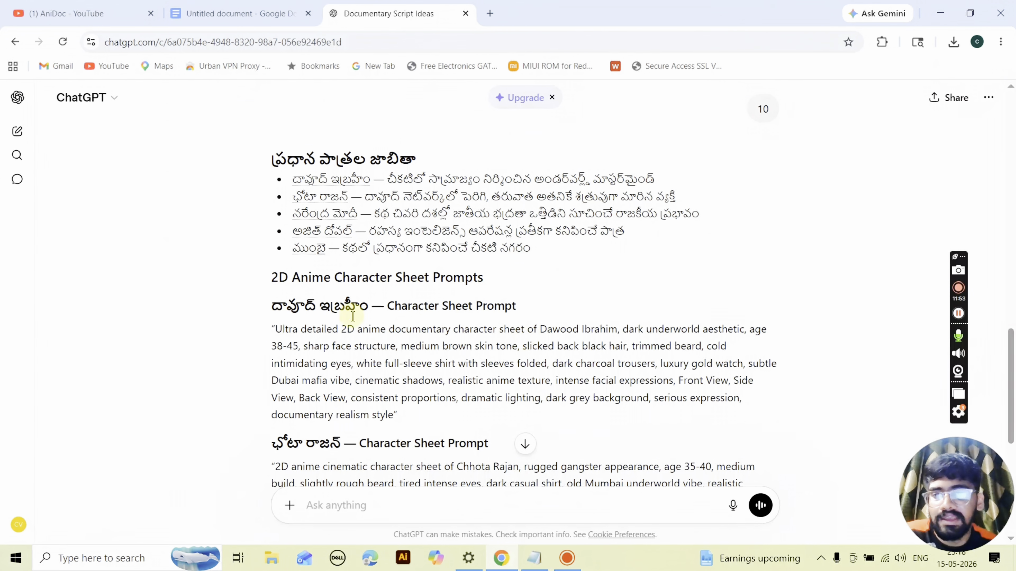
click(283, 329)
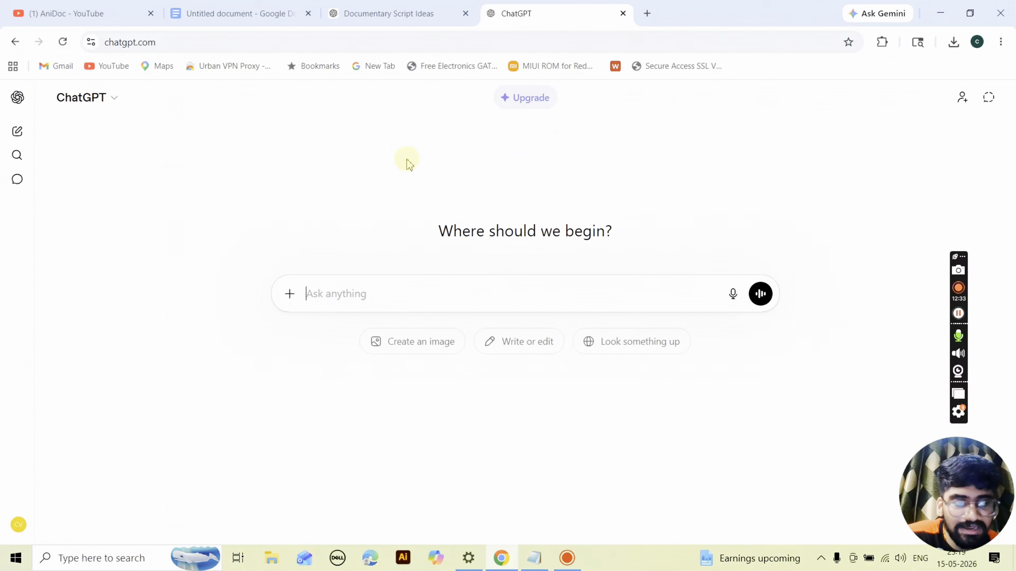
click(416, 18)
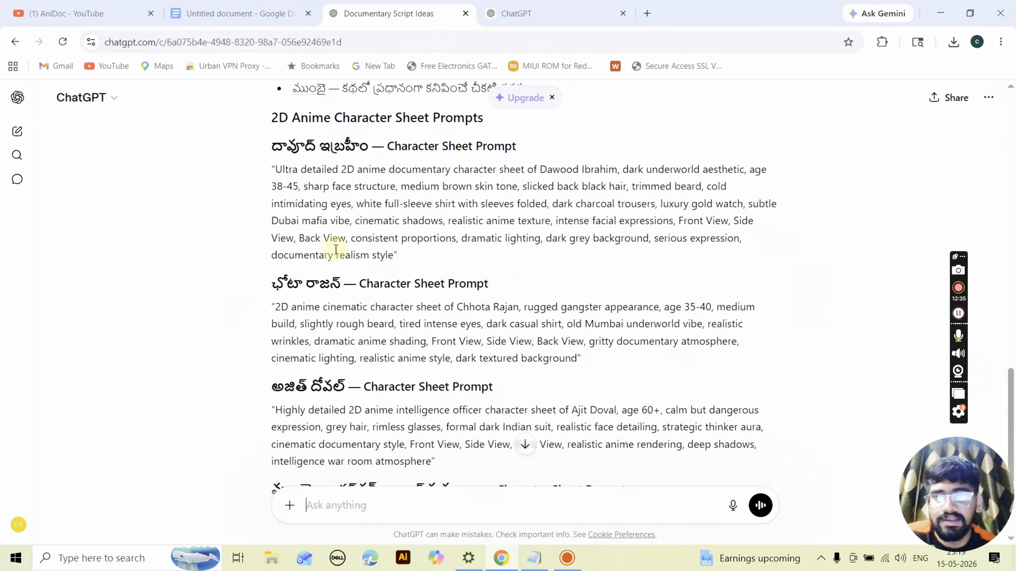
scroll(335, 240, up, 5)
drag(278, 377, 398, 453)
right_click(374, 436)
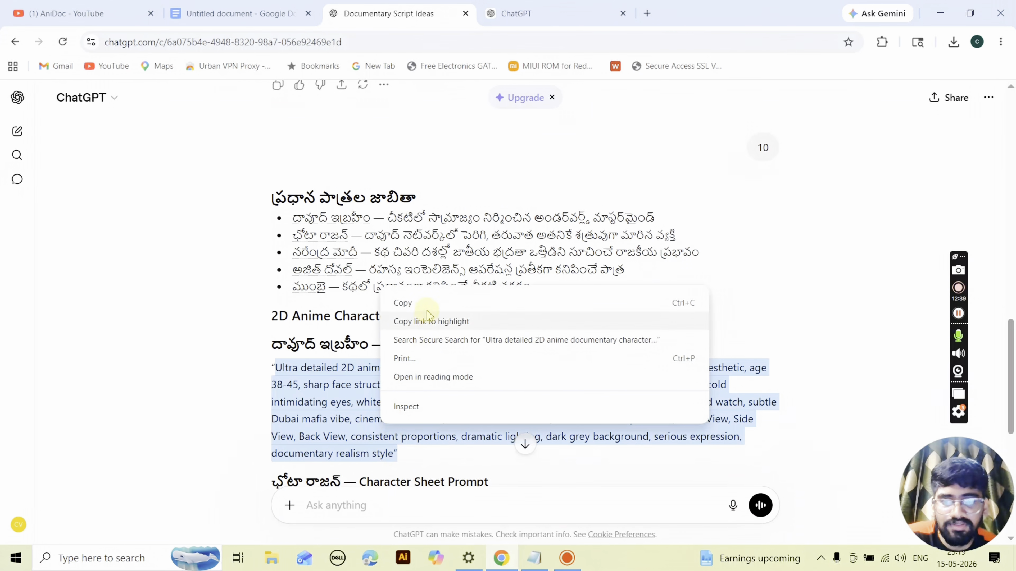
click(423, 303)
click(492, 14)
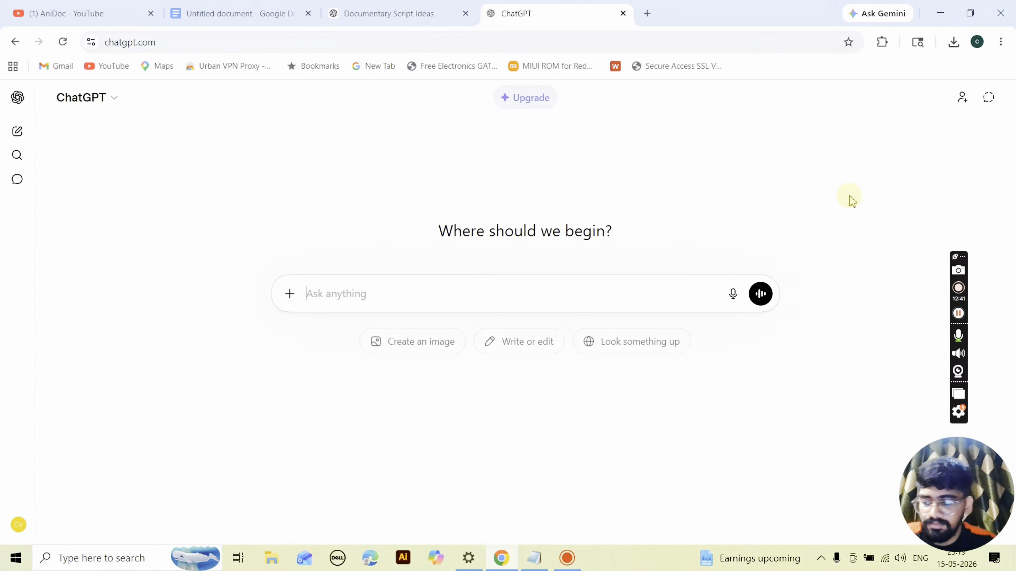
Generate the Dawood Ibrahim character sheet image from the copied prompt and open the finished image in the larger view
key(ctrl+v)
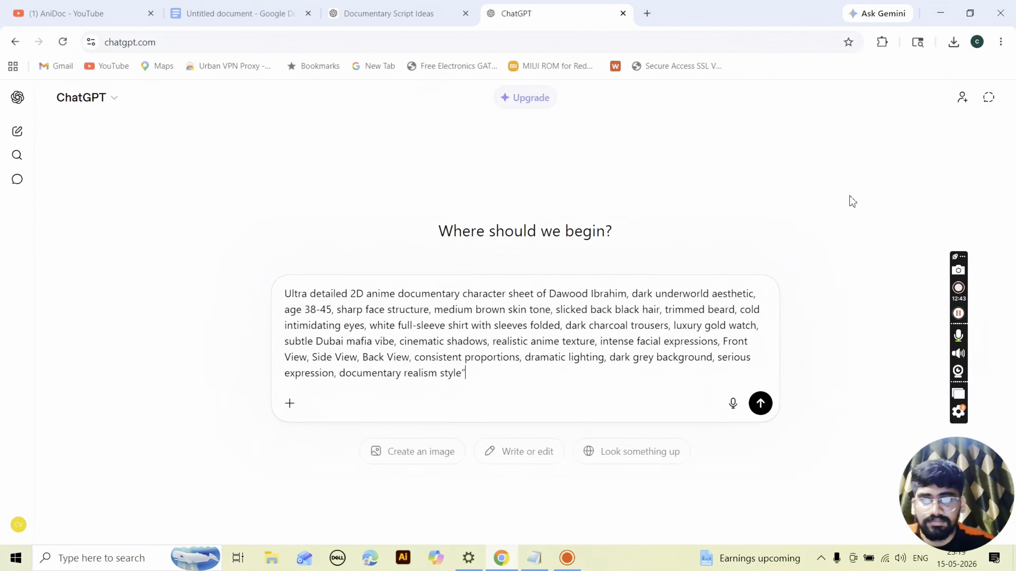
key(Return)
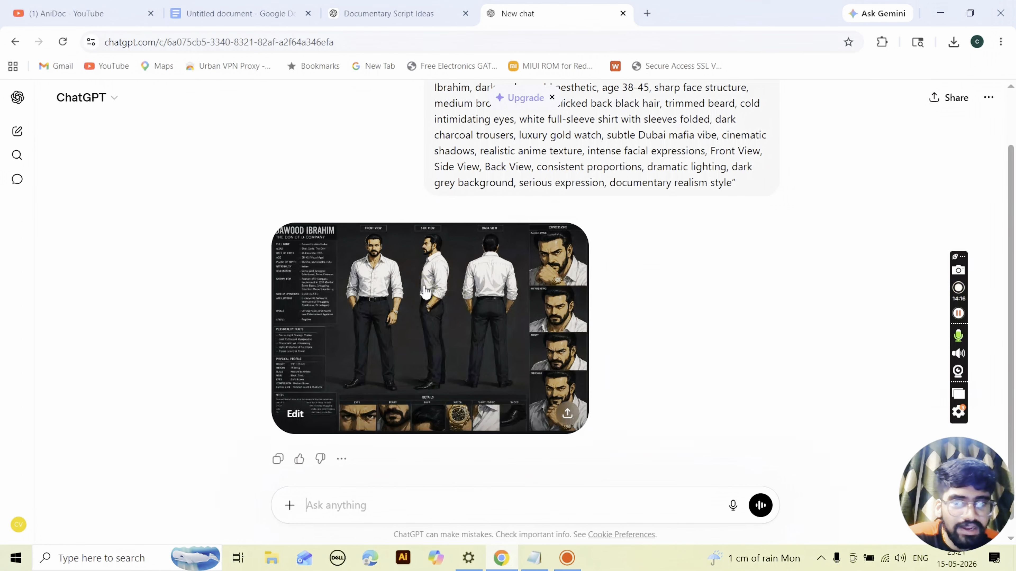
click(387, 285)
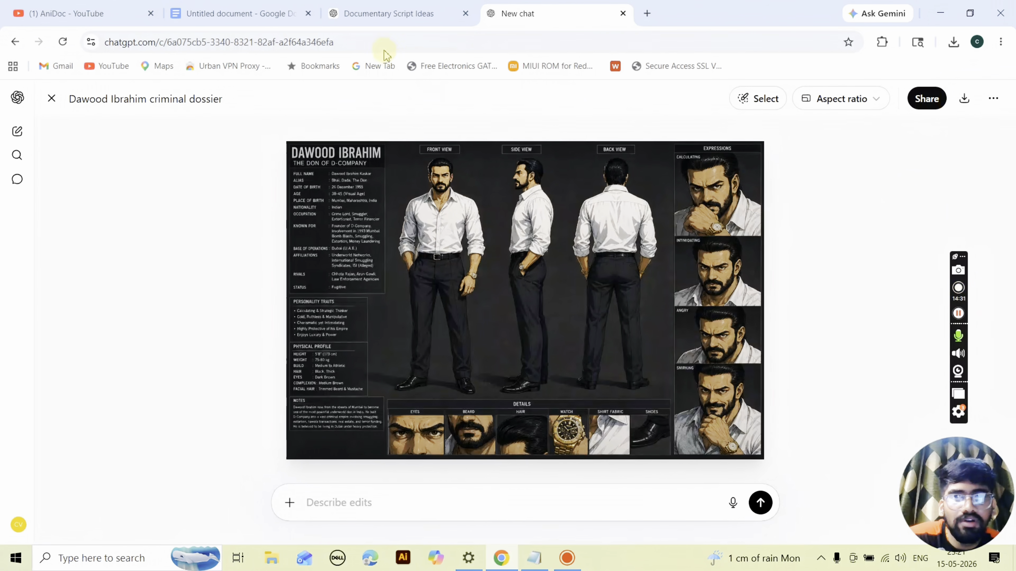
Return to the Documentary Script Ideas conversation, reply "start" to generate the full 10-minute script, and look over the story text
click(386, 13)
scroll(326, 361, down, 5)
scroll(326, 361, down, 3)
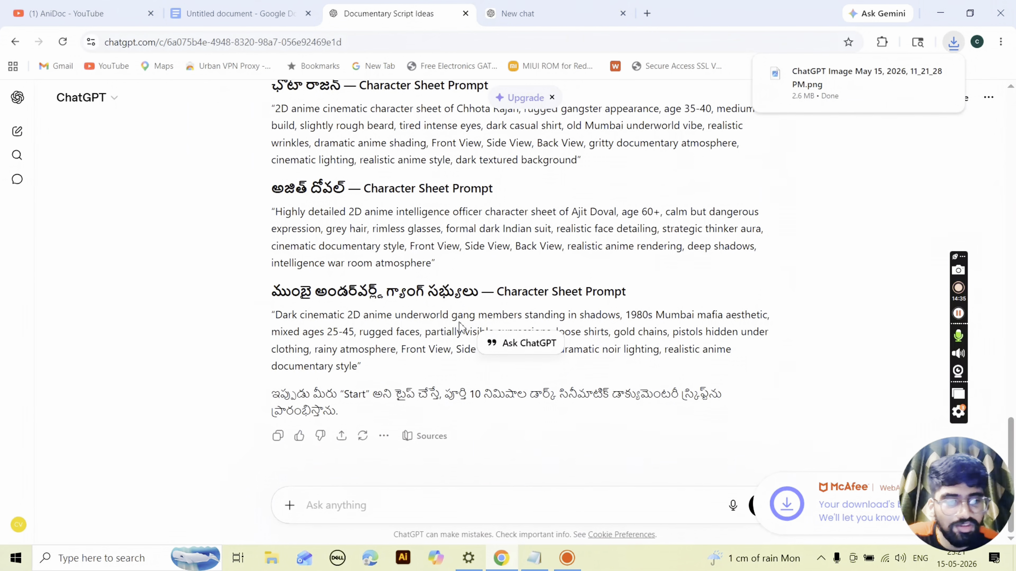
scroll(460, 326, up, 3)
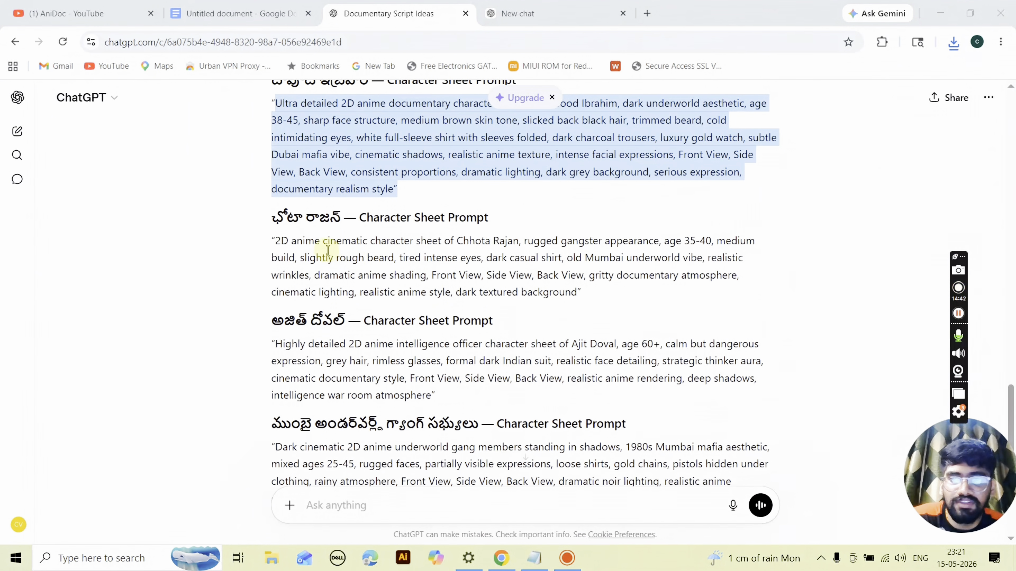
scroll(371, 322, down, 3)
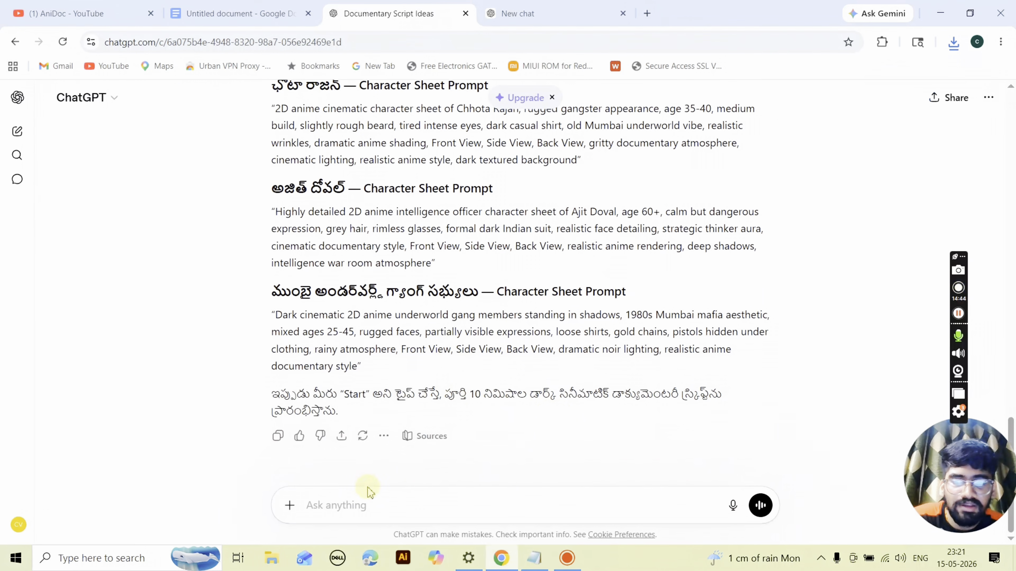
click(382, 500)
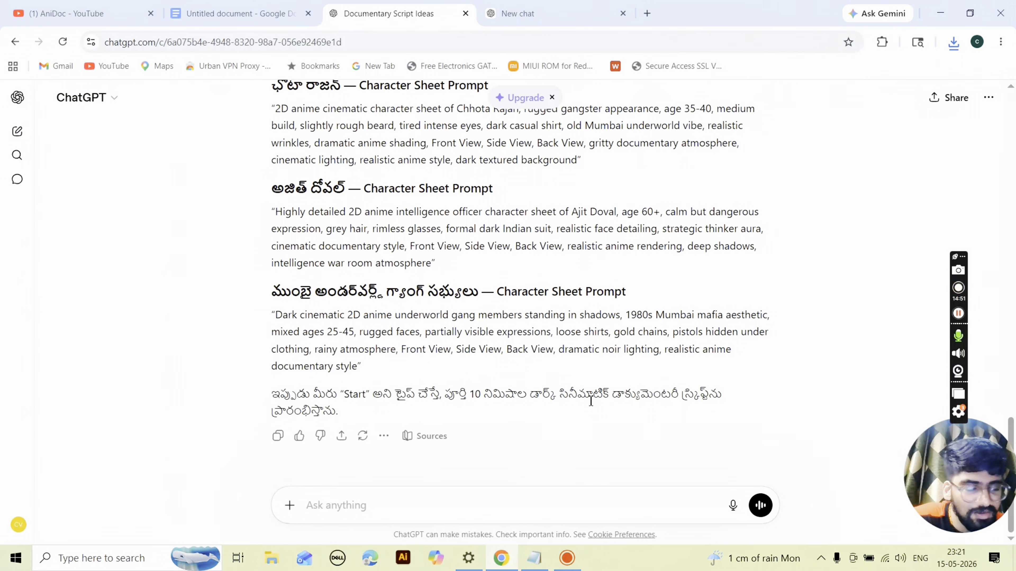
text(start)
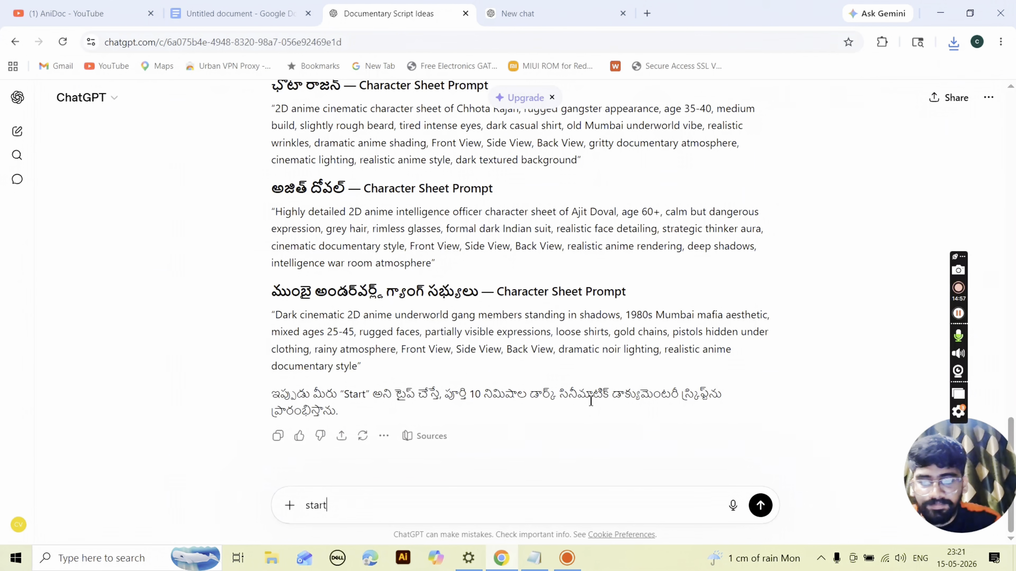
key(Return)
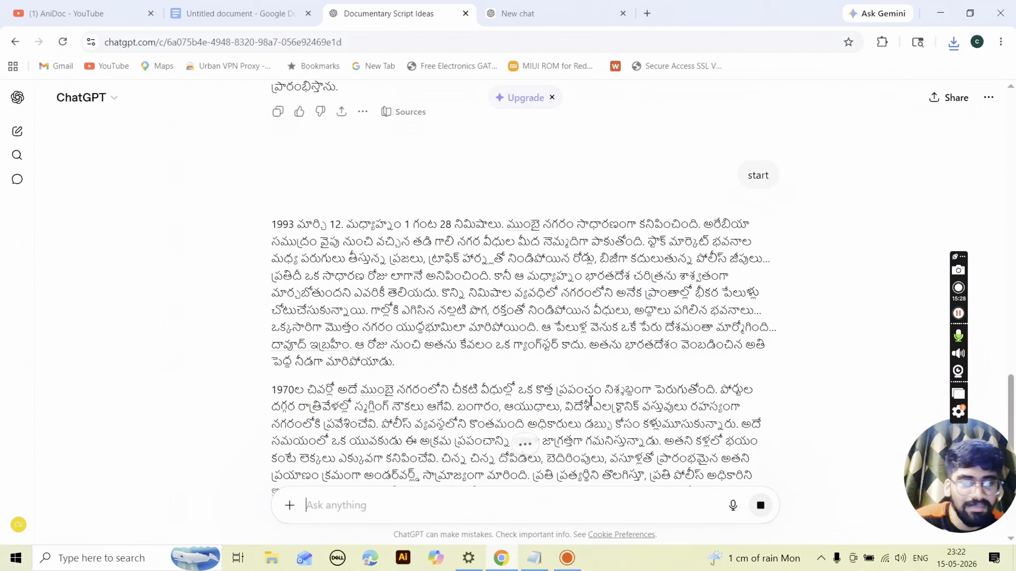
scroll(619, 230, down, 5)
scroll(619, 229, down, 5)
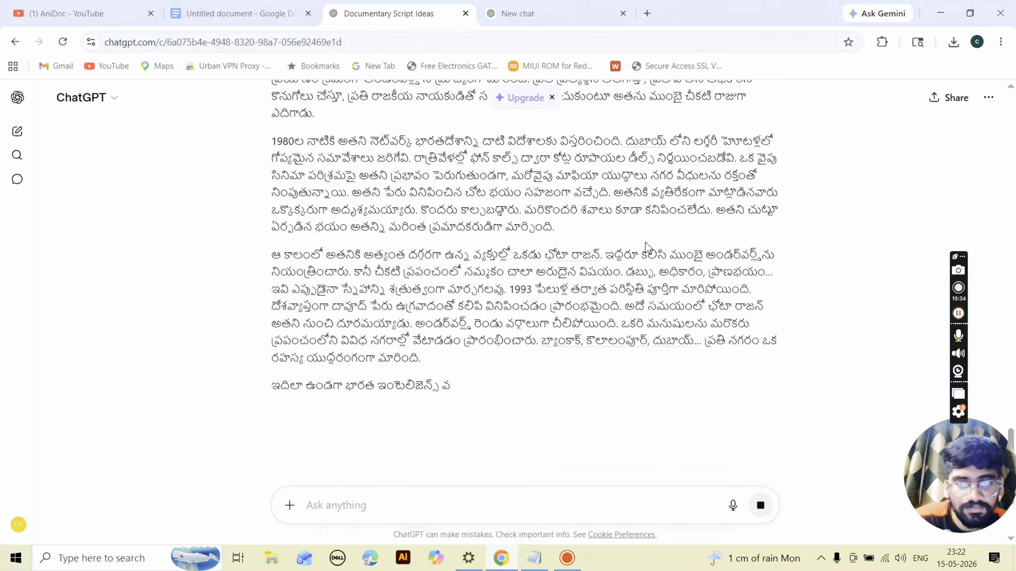
scroll(562, 272, up, 3)
scroll(559, 272, up, 8)
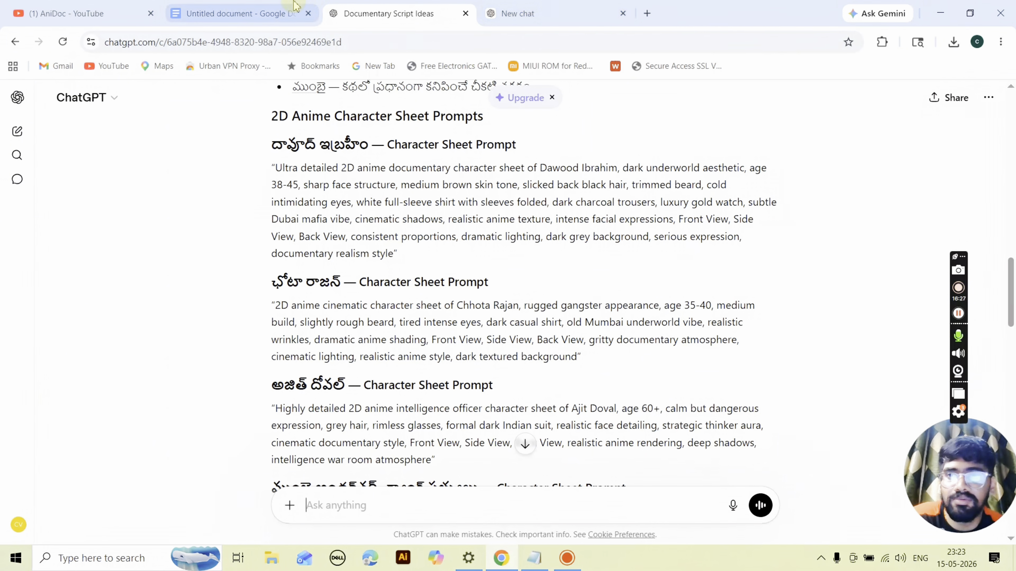
Copy the whole Master Prompt under "Image and Video prompt generator" from the untitled Google Docs document
click(288, 12)
scroll(323, 320, down, 3)
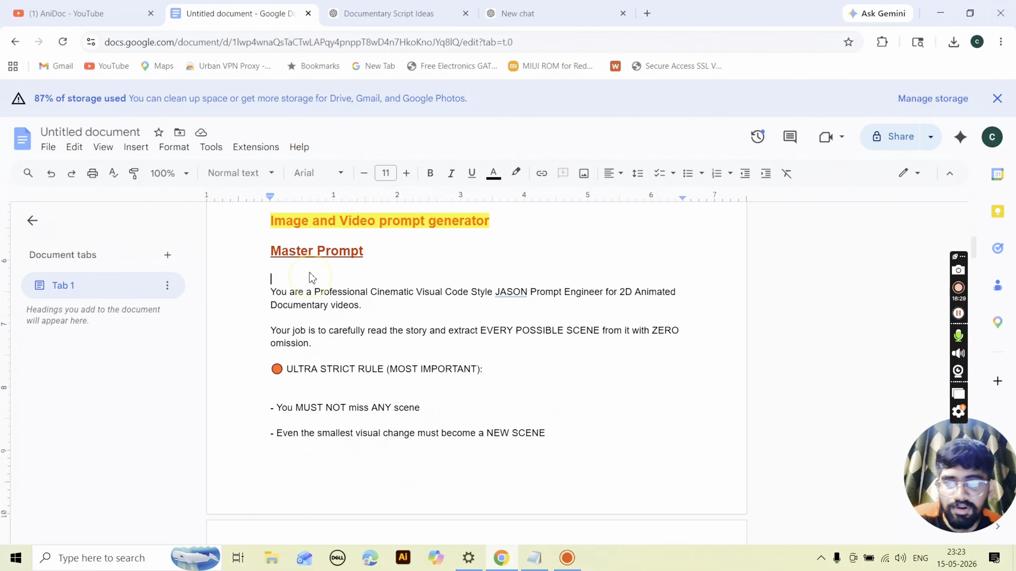
drag(271, 292, 416, 376)
scroll(439, 344, down, 11)
scroll(415, 314, down, 5)
scroll(397, 376, down, 5)
scroll(414, 373, down, 15)
Submit the copied master prompt below the script in the Documentary Script Ideas conversation to generate scene-by-scene image and video prompts
click(402, 12)
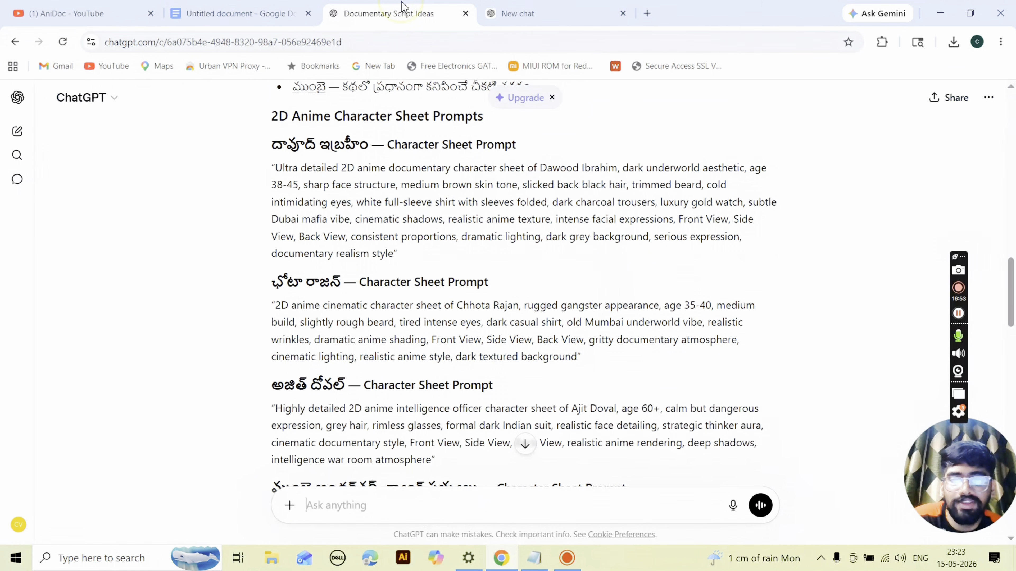
scroll(400, 468, down, 8)
scroll(402, 466, down, 20)
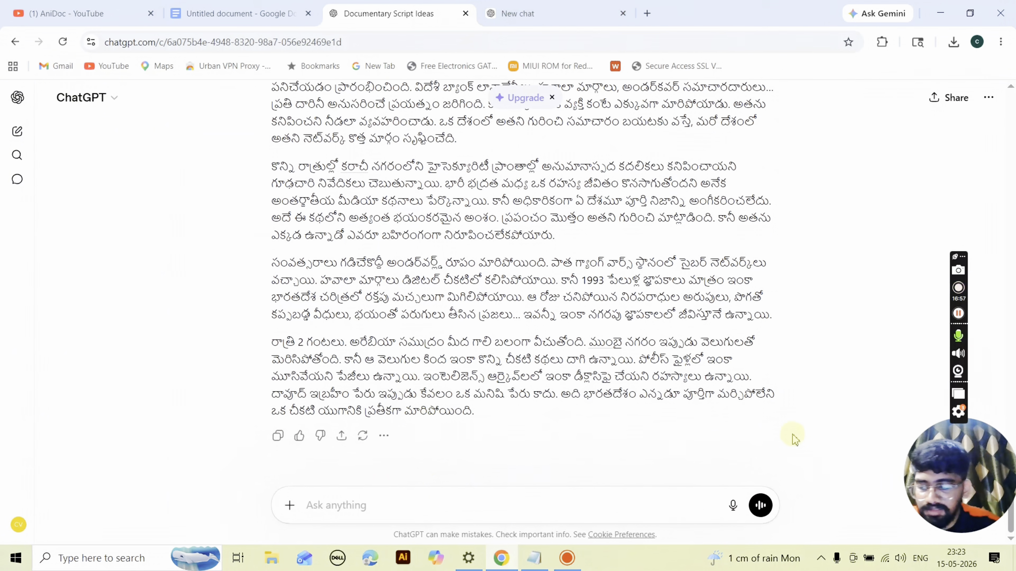
key(ctrl+v)
key(Return)
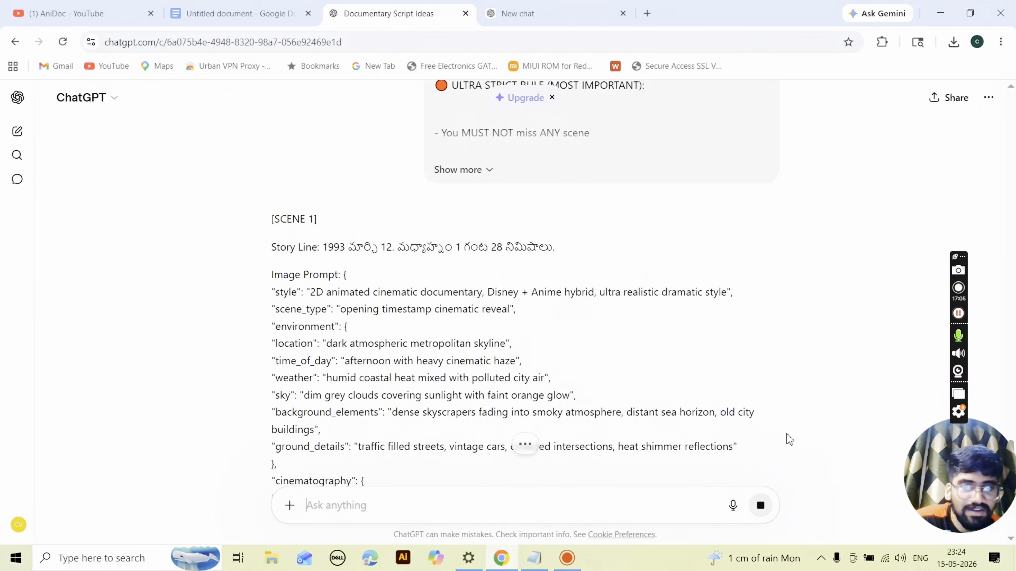
Examine the Scene 1 image and video prompts and the beginning of Scene 2 in the generated reply
scroll(454, 367, down, 10)
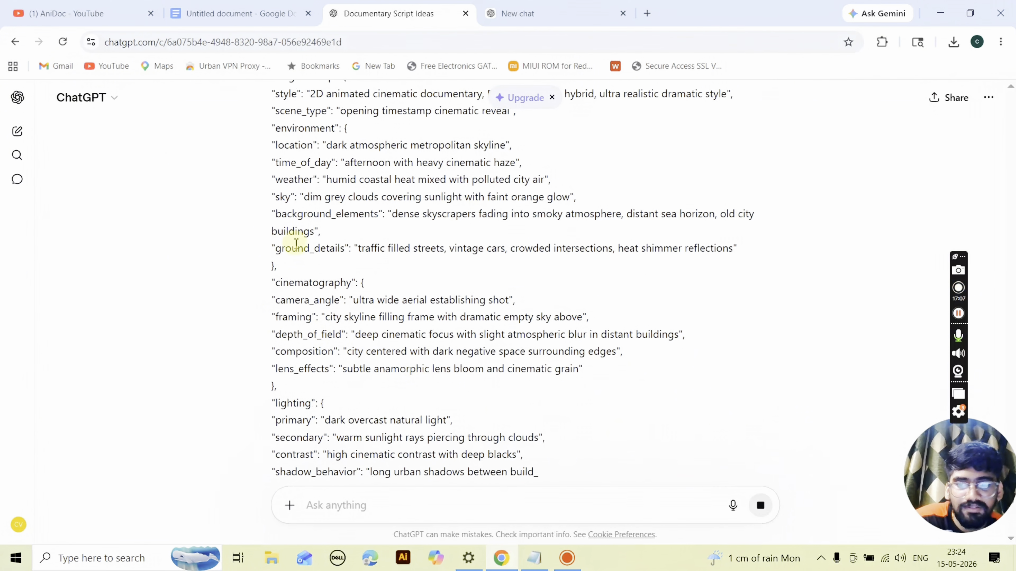
scroll(425, 347, down, 5)
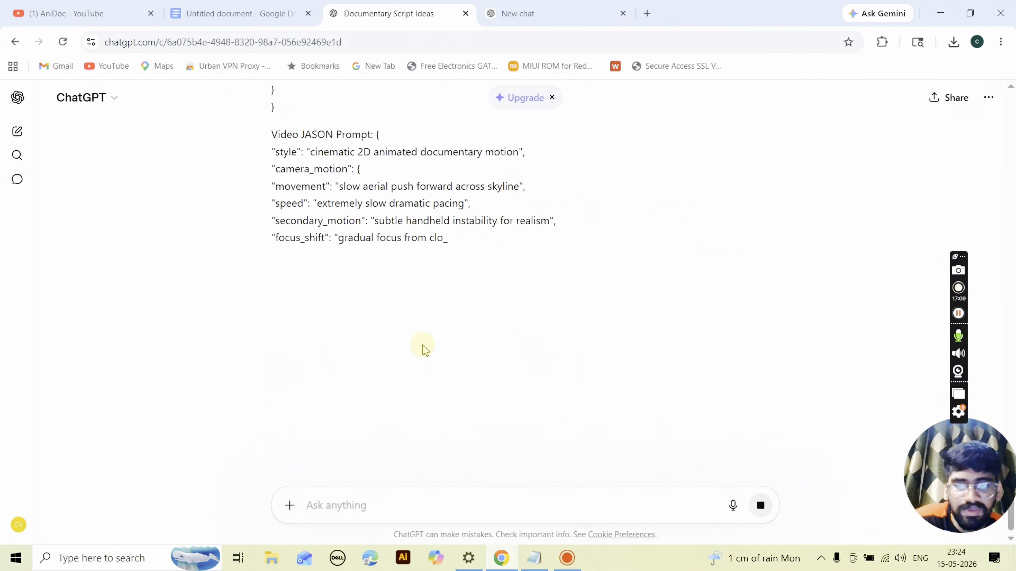
scroll(334, 228, down, 3)
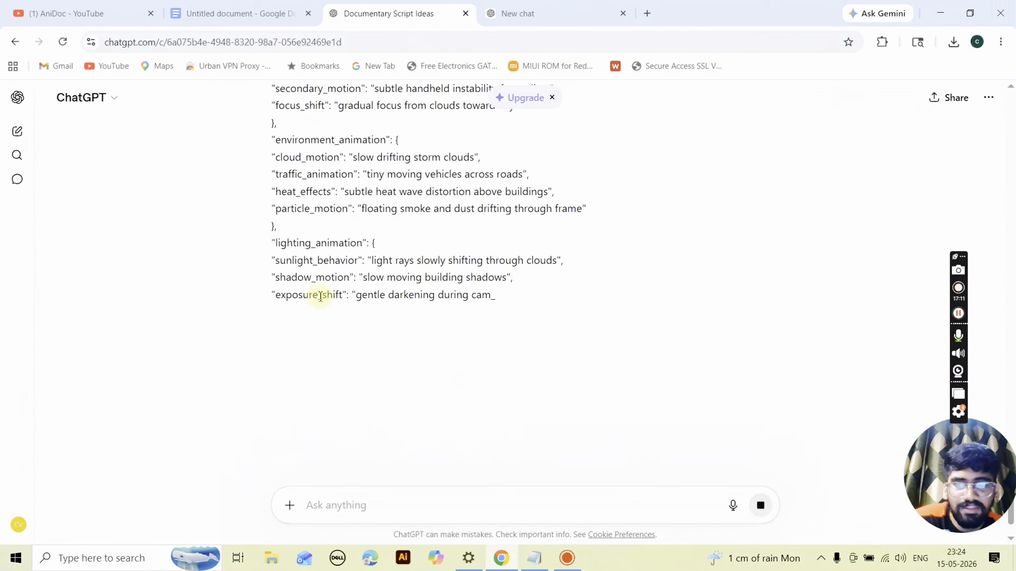
scroll(348, 295, down, 3)
scroll(466, 287, up, 15)
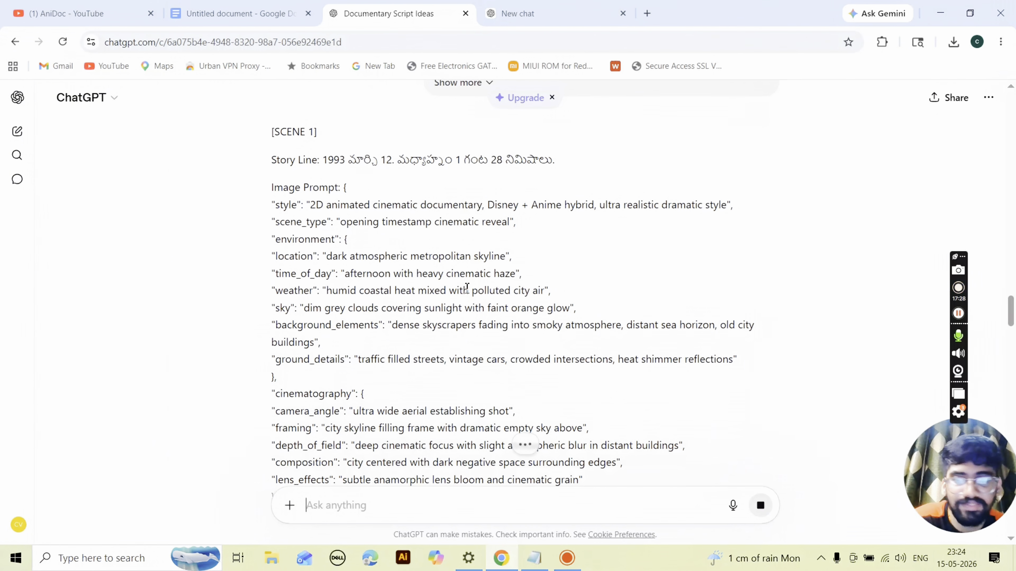
scroll(466, 287, down, 15)
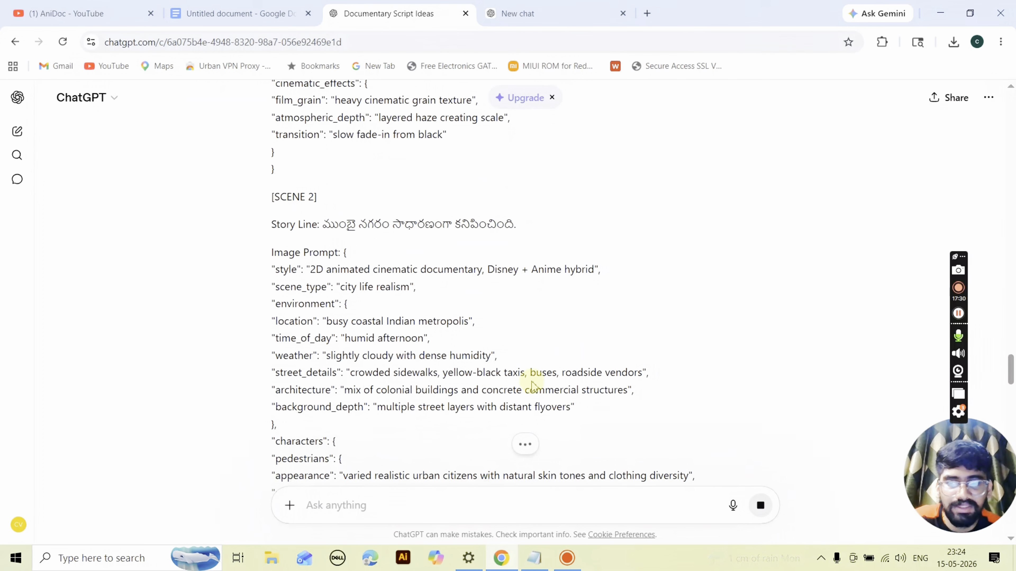
scroll(532, 386, up, 15)
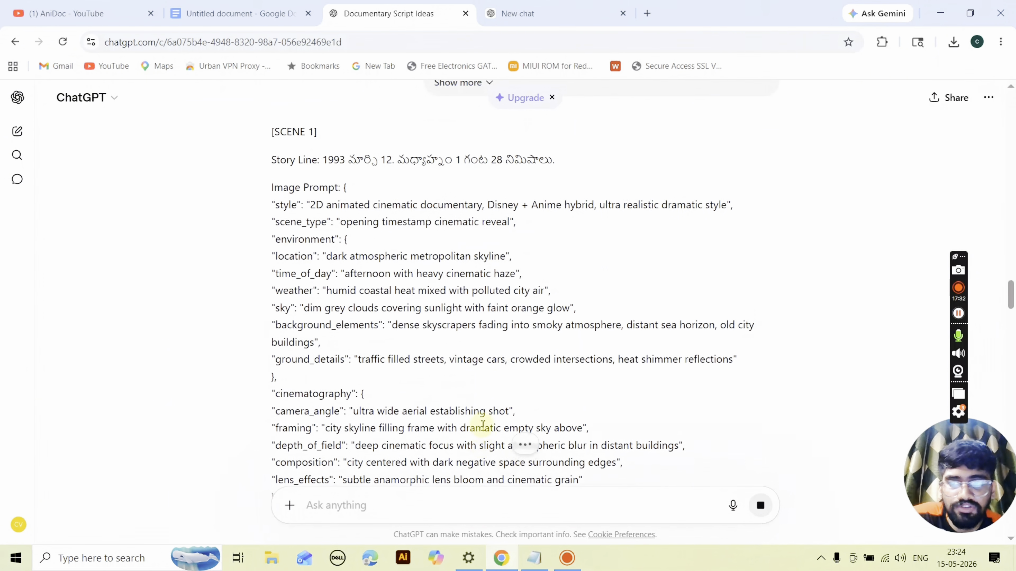
scroll(249, 329, down, 2)
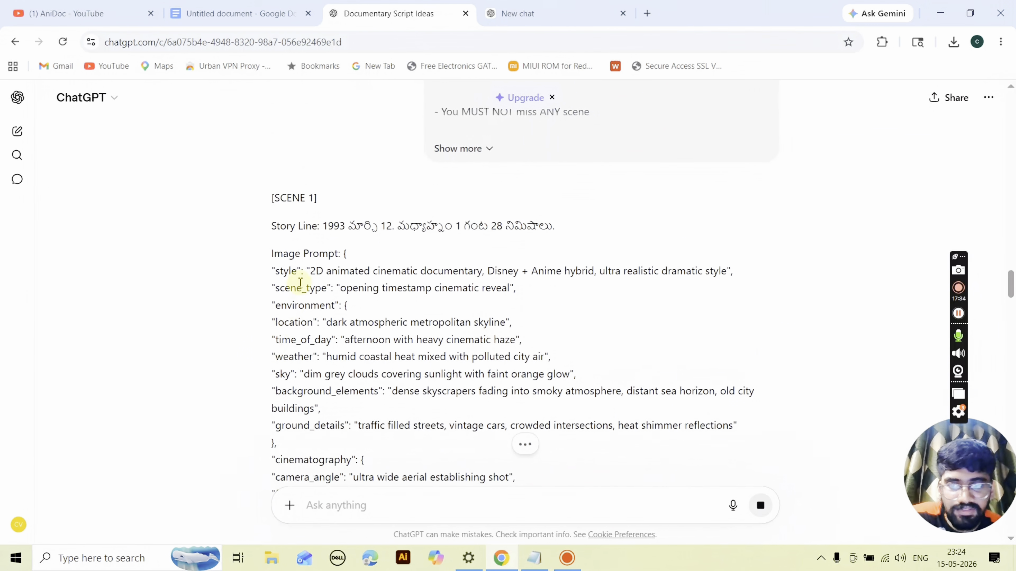
Highlight parts of Scene 1's Image Prompt and Video JASON Prompt to examine where each prompt begins and ends
drag(275, 250, 324, 322)
scroll(333, 322, down, 10)
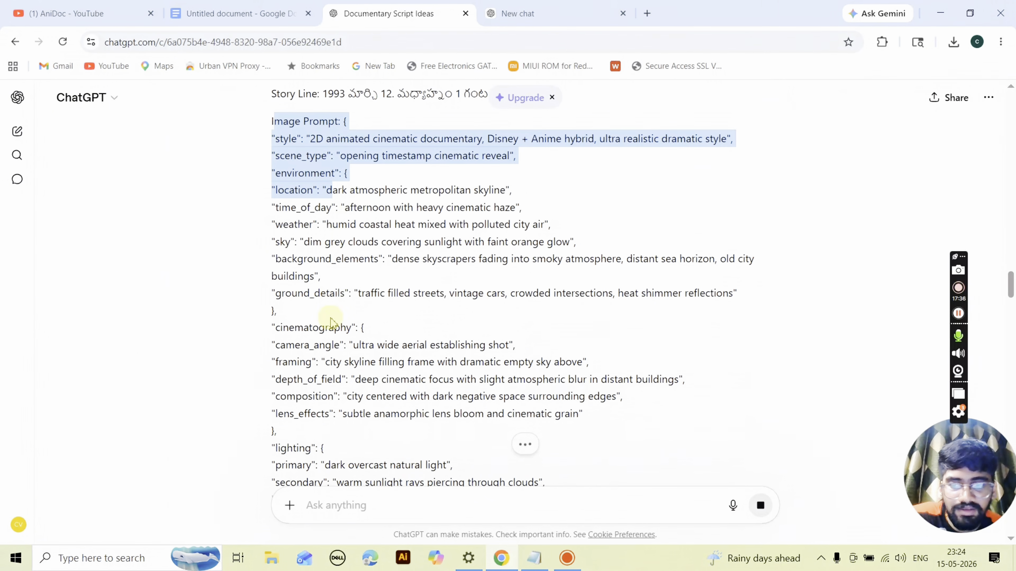
drag(343, 386, 425, 466)
scroll(275, 140, up, 8)
scroll(320, 231, down, 15)
scroll(385, 257, up, 15)
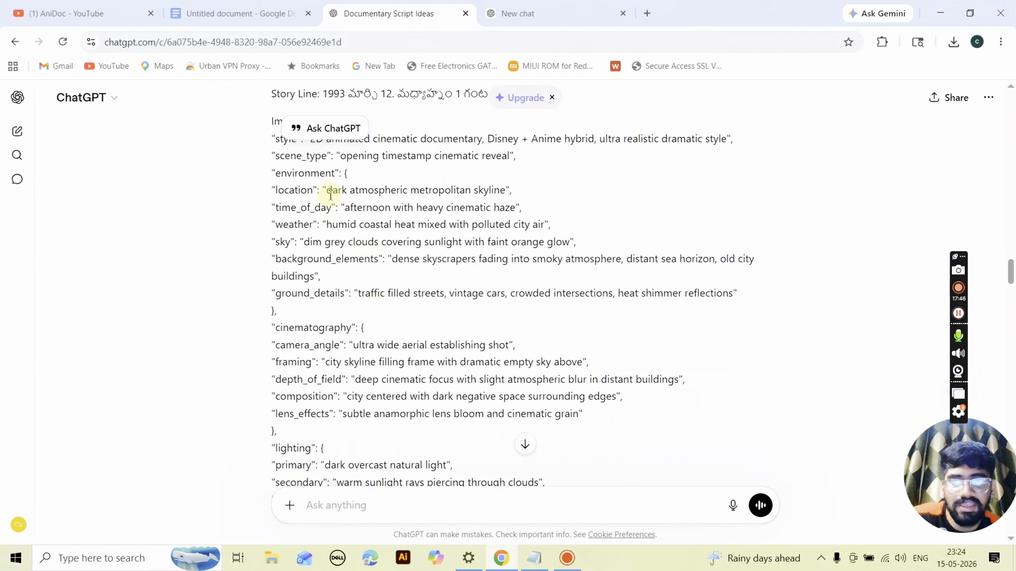
drag(276, 193, 365, 392)
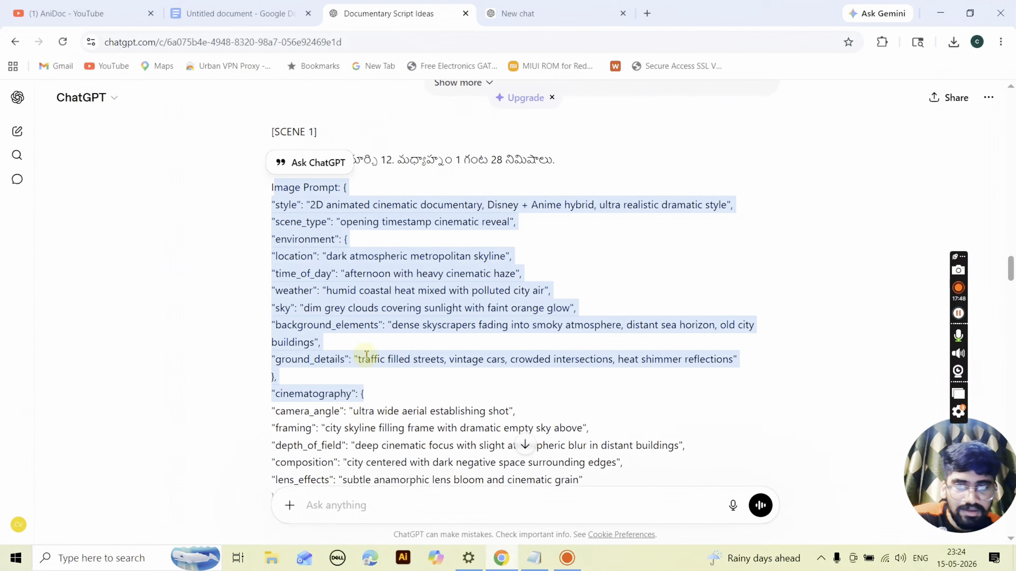
scroll(350, 305, down, 8)
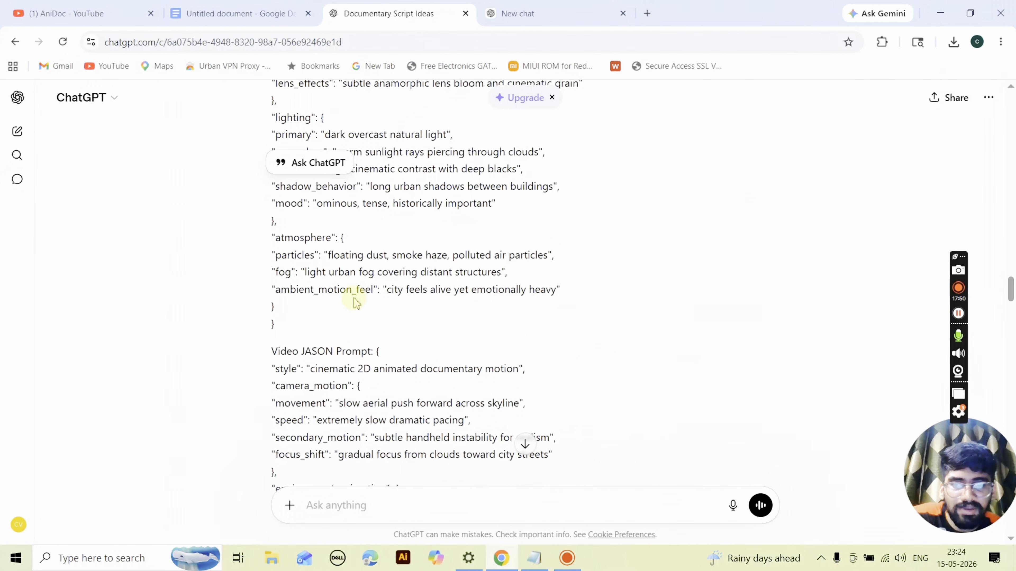
scroll(288, 256, up, 5)
scroll(295, 320, down, 14)
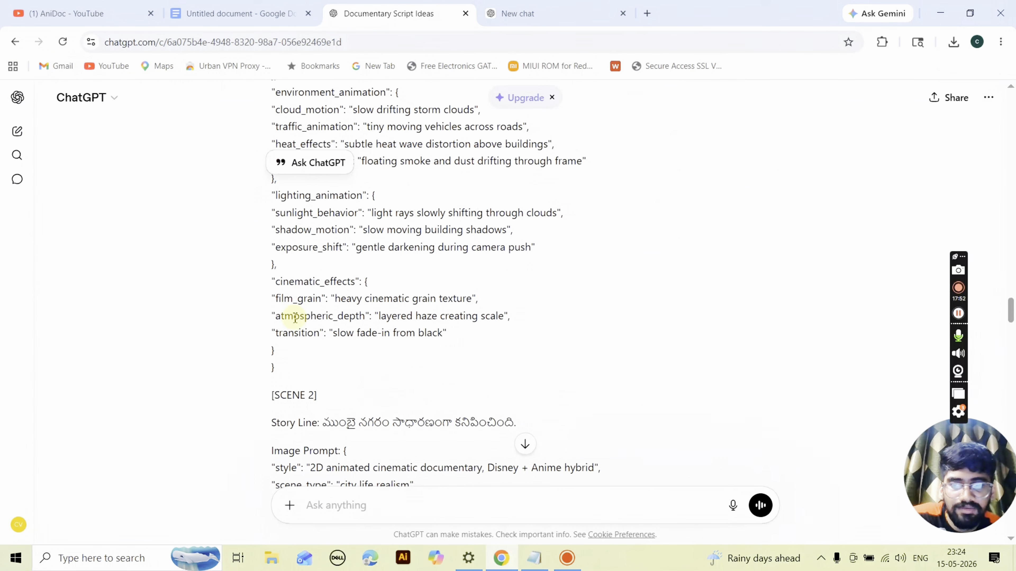
scroll(292, 376, down, 5)
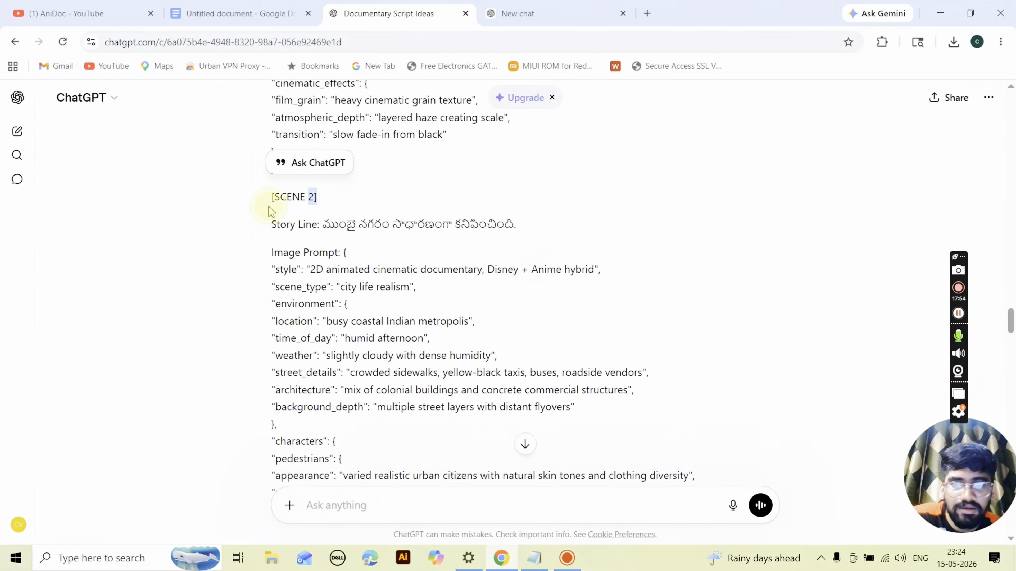
scroll(307, 279, up, 14)
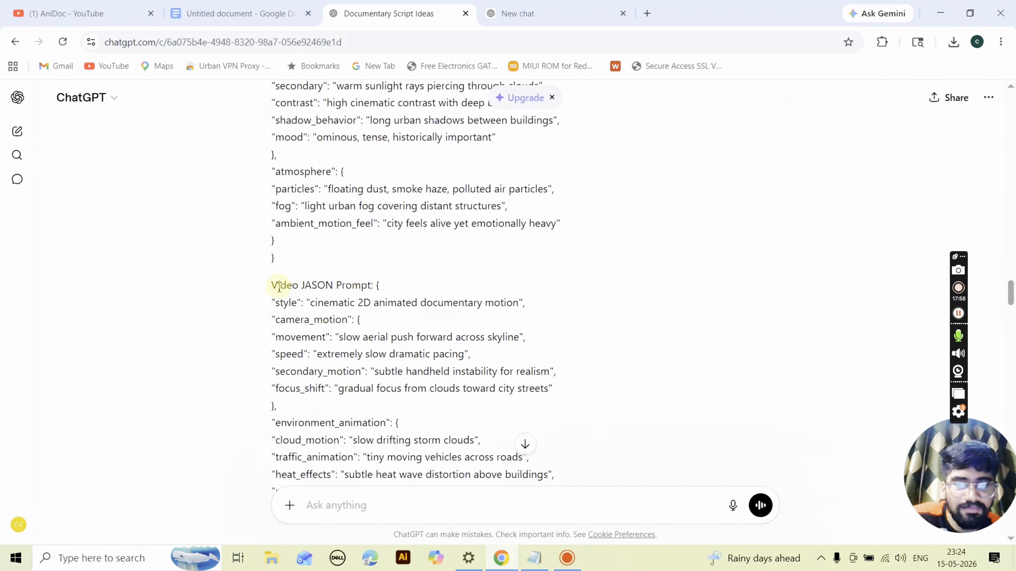
scroll(279, 285, up, 2)
drag(280, 369, 485, 485)
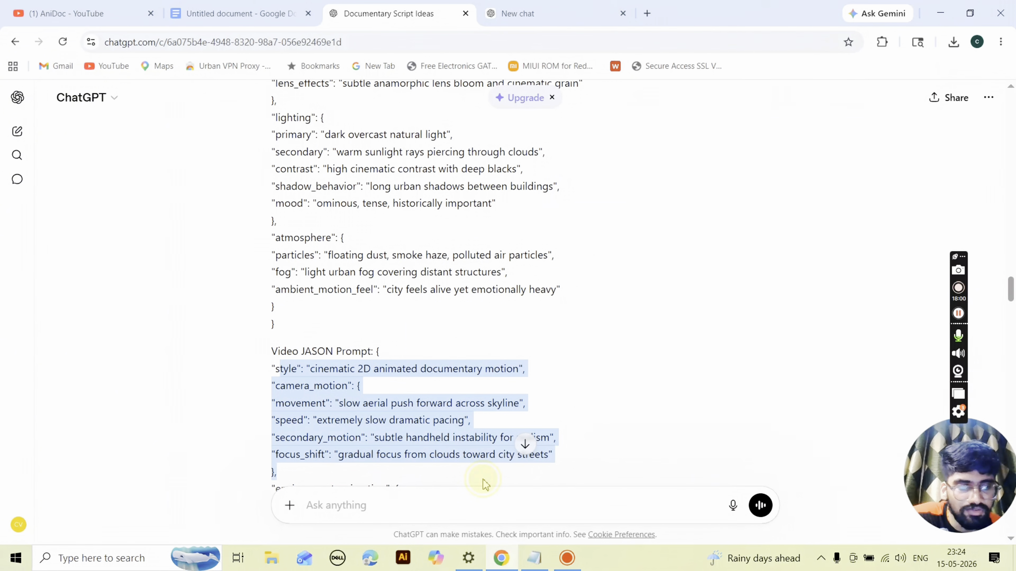
Look through the prompts of the remaining scenes, including Scene 5, and the closing instruction of the reply
scroll(416, 250, up, 13)
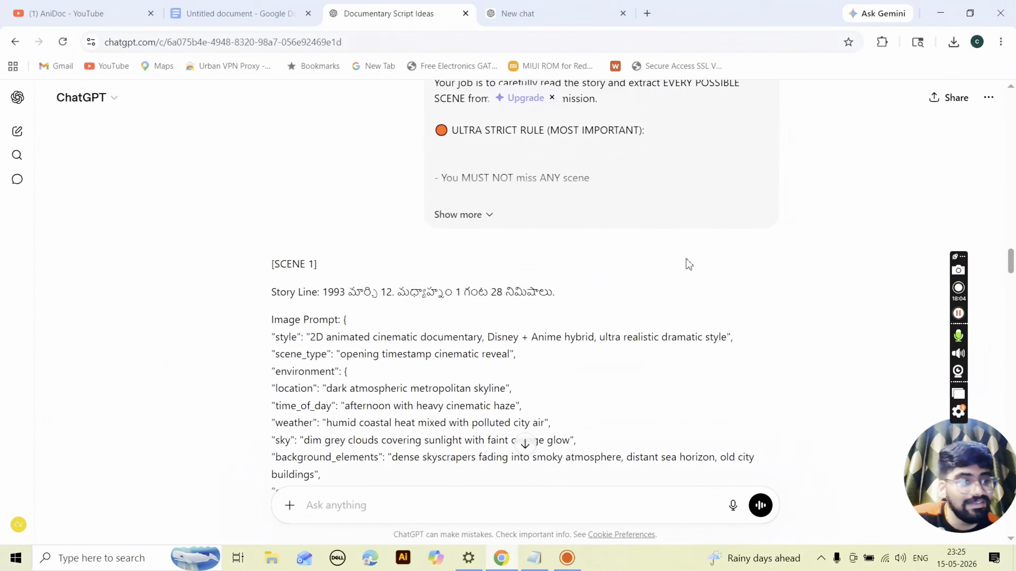
scroll(503, 358, down, 20)
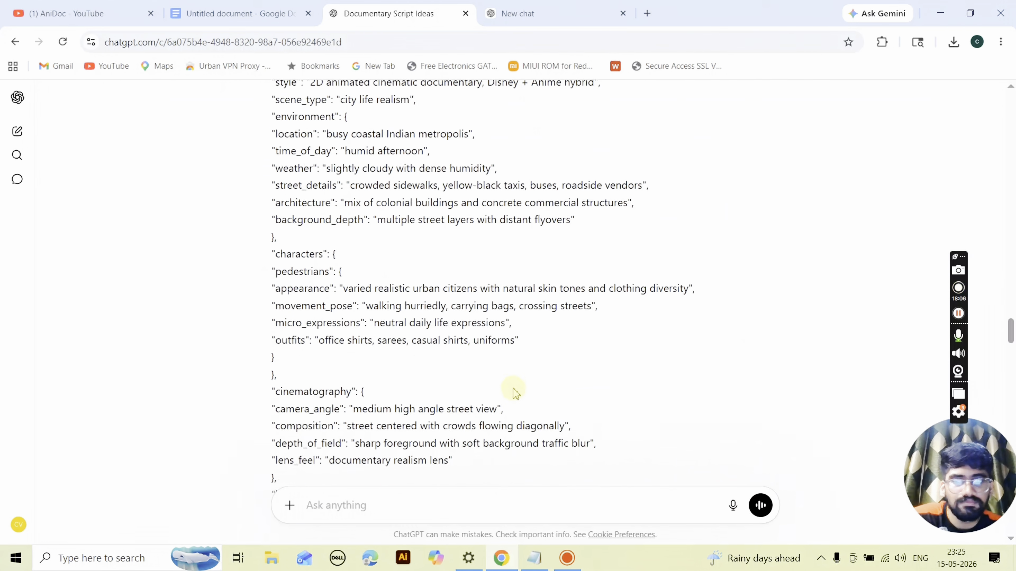
scroll(512, 370, down, 20)
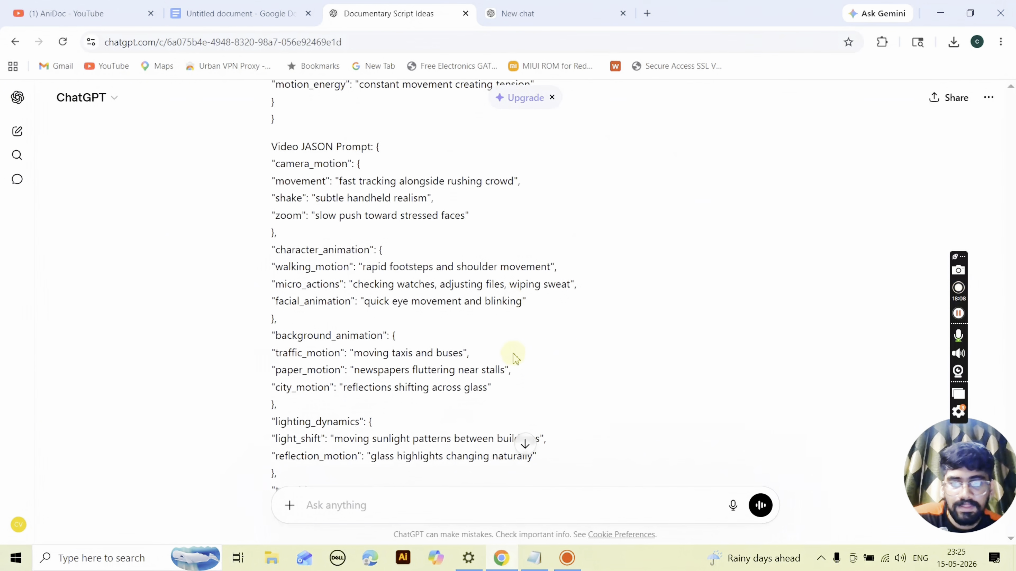
scroll(476, 332, down, 20)
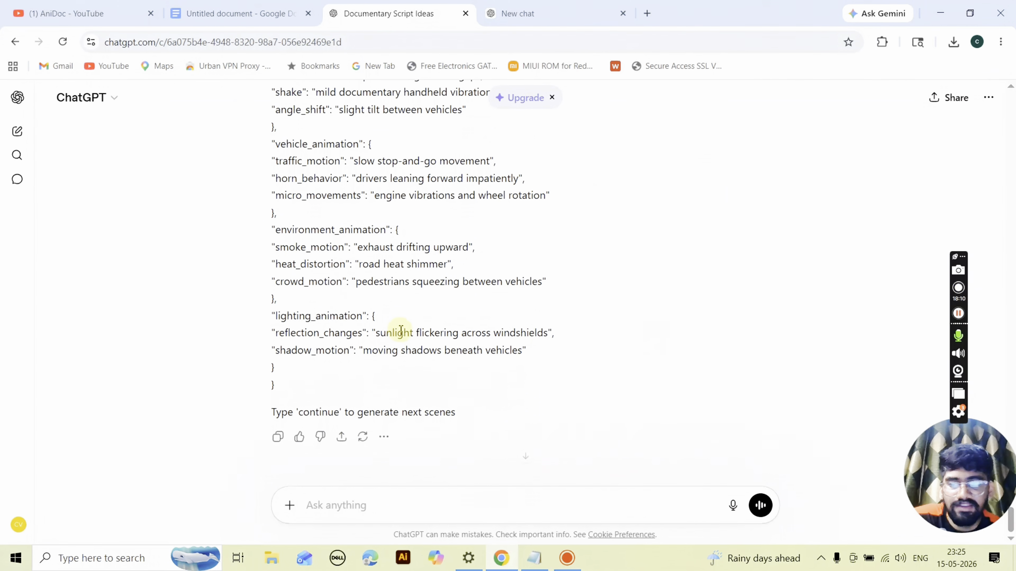
scroll(401, 334, down, 20)
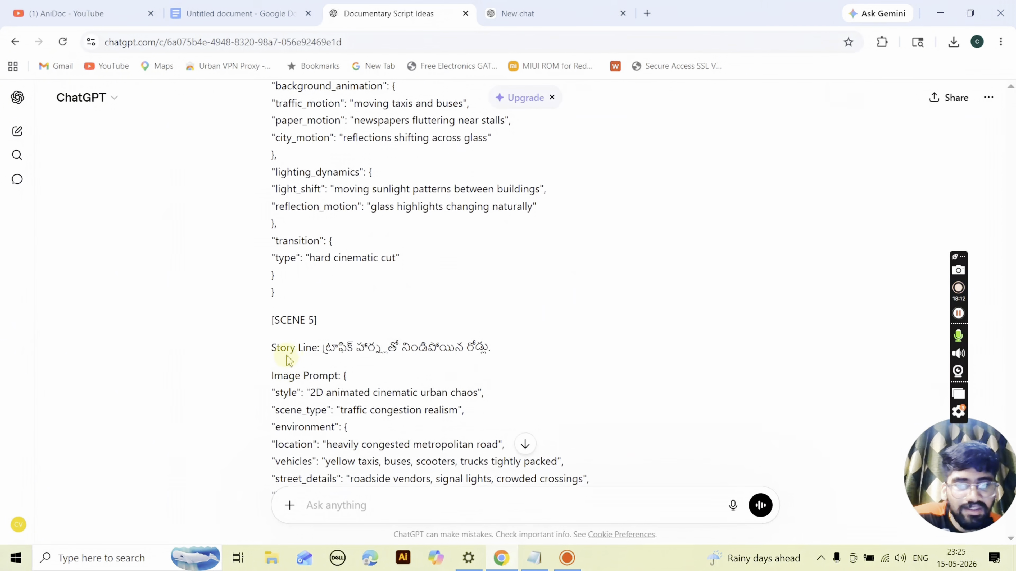
Copy the text of Scene 1's Image Prompt from the generated scene prompts
scroll(337, 303, up, 15)
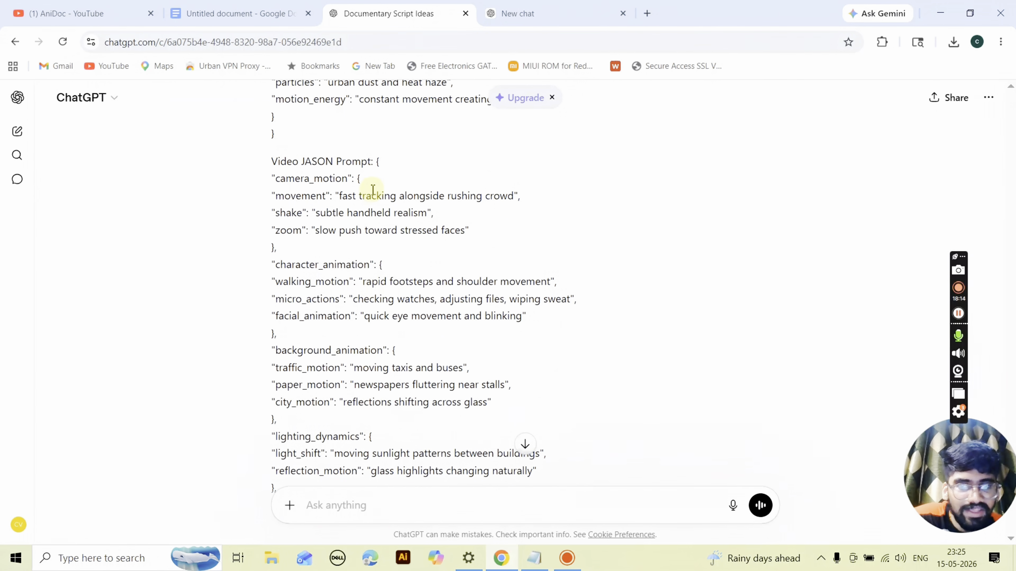
scroll(384, 316, down, 15)
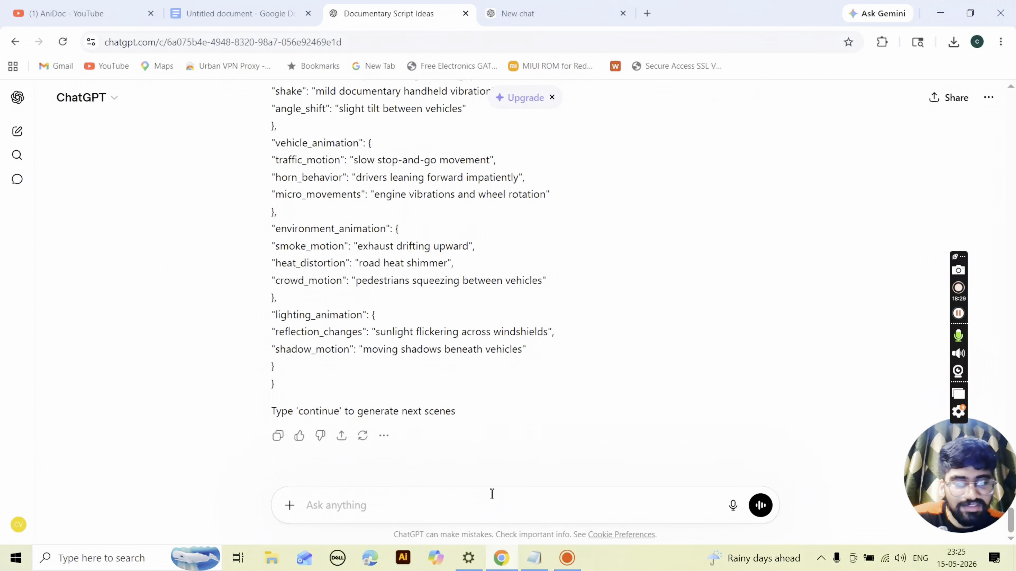
scroll(536, 403, up, 10)
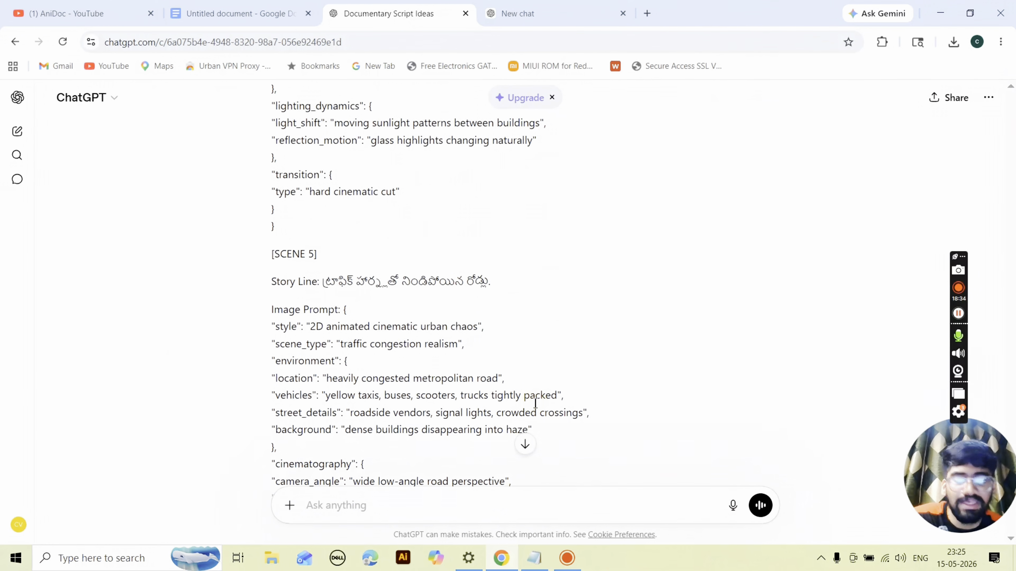
scroll(536, 403, up, 15)
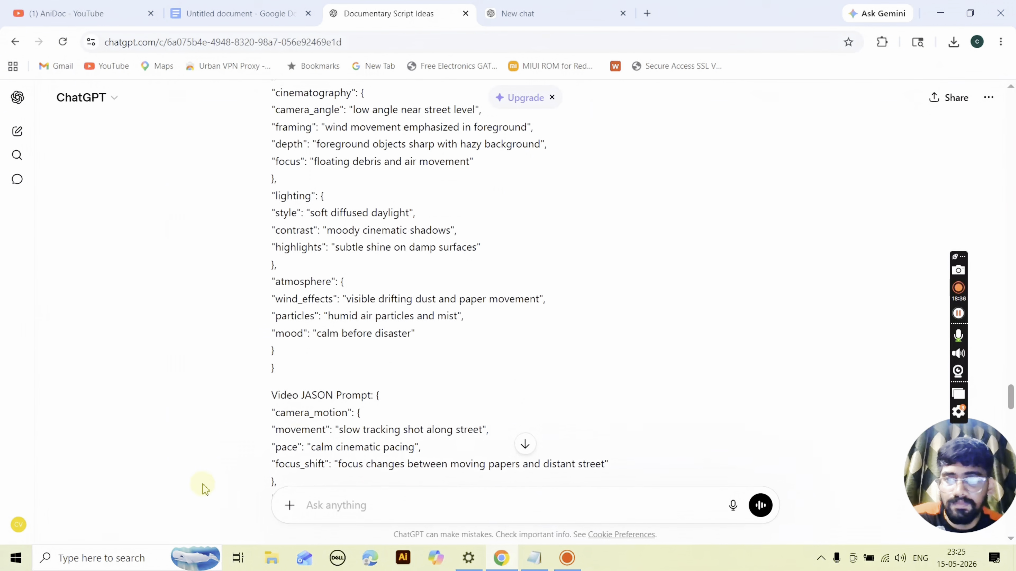
scroll(328, 388, up, 20)
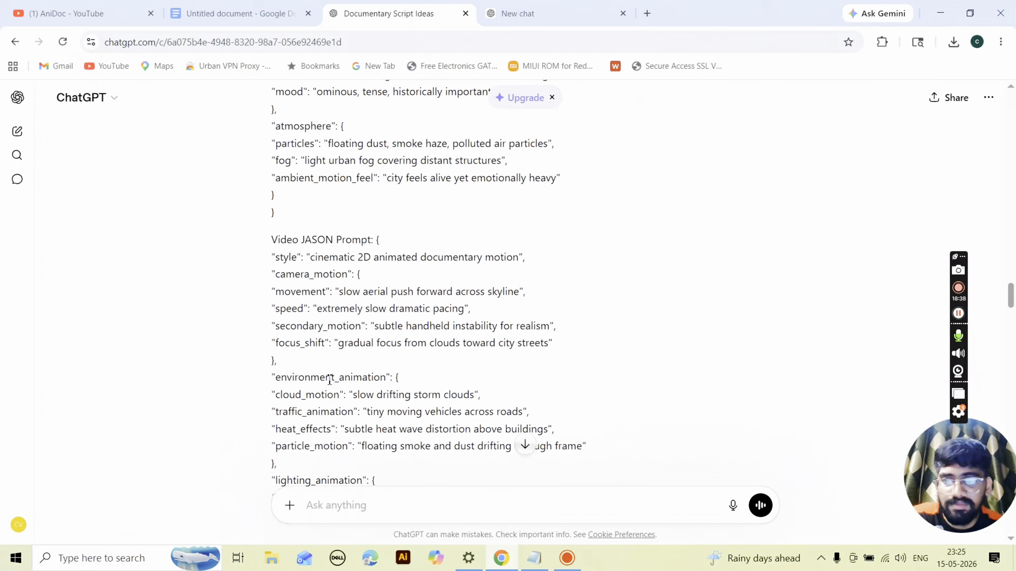
drag(272, 285, 372, 383)
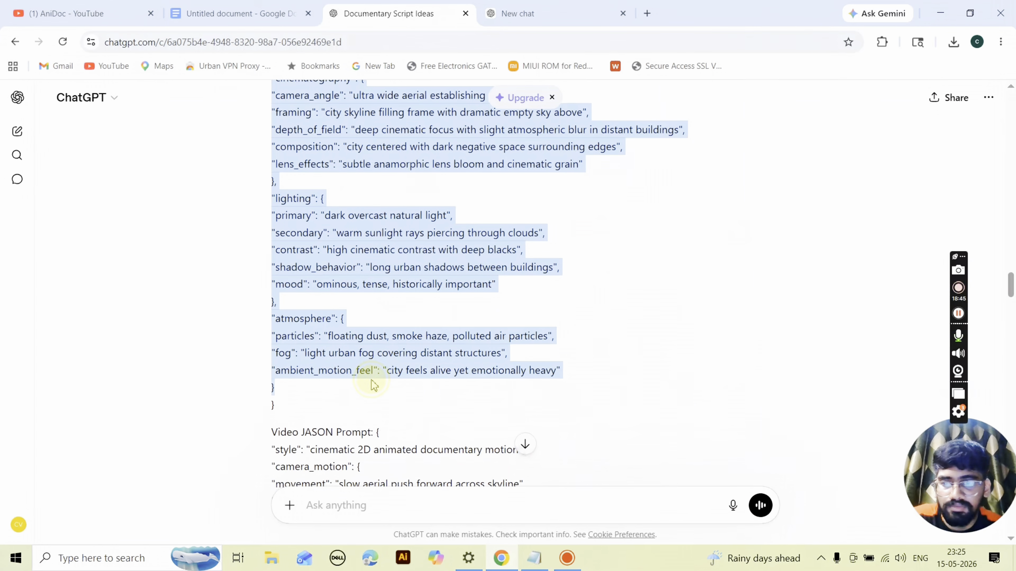
scroll(404, 232, up, 6)
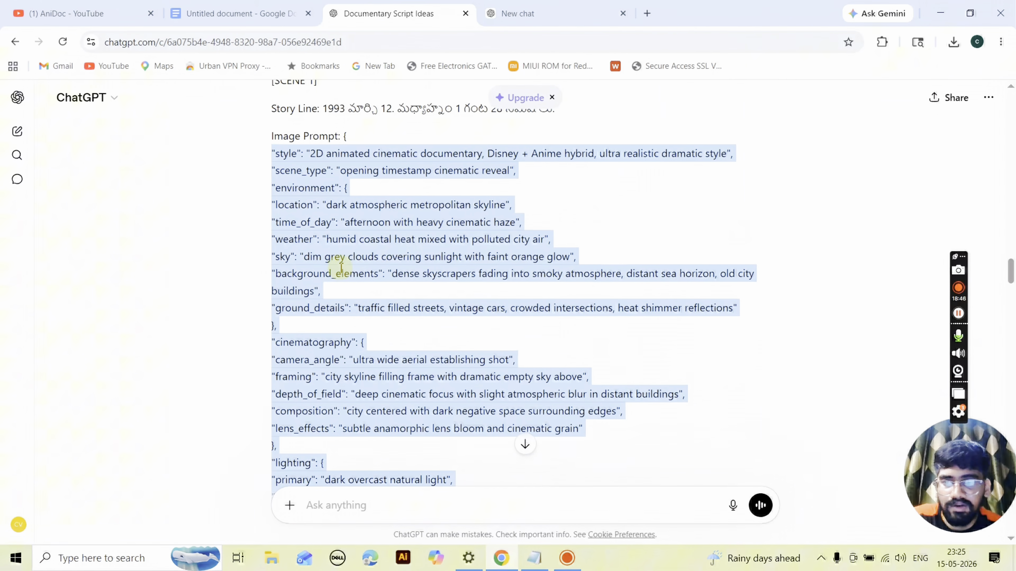
right_click(344, 216)
click(372, 229)
scroll(415, 280, down, 10)
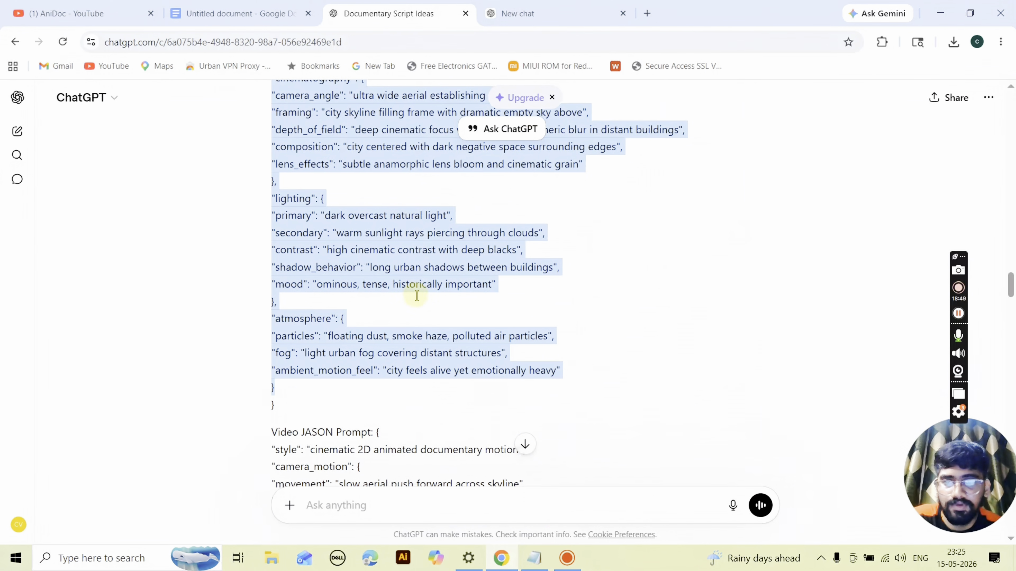
scroll(400, 288, up, 5)
scroll(356, 288, down, 5)
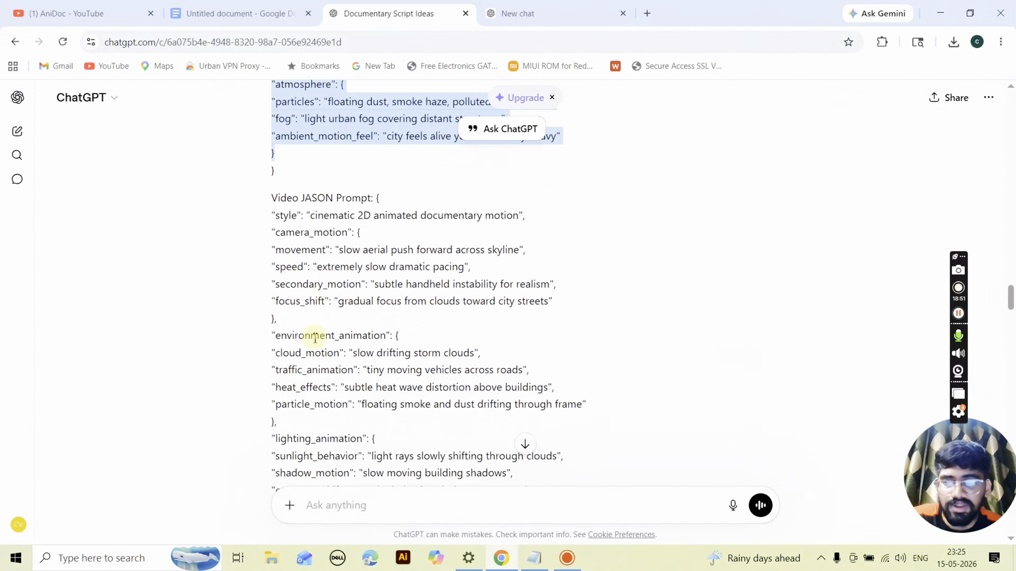
Submit the copied Scene 1 image prompt in the New chat conversation that holds the character sheet to generate the scene image
click(496, 14)
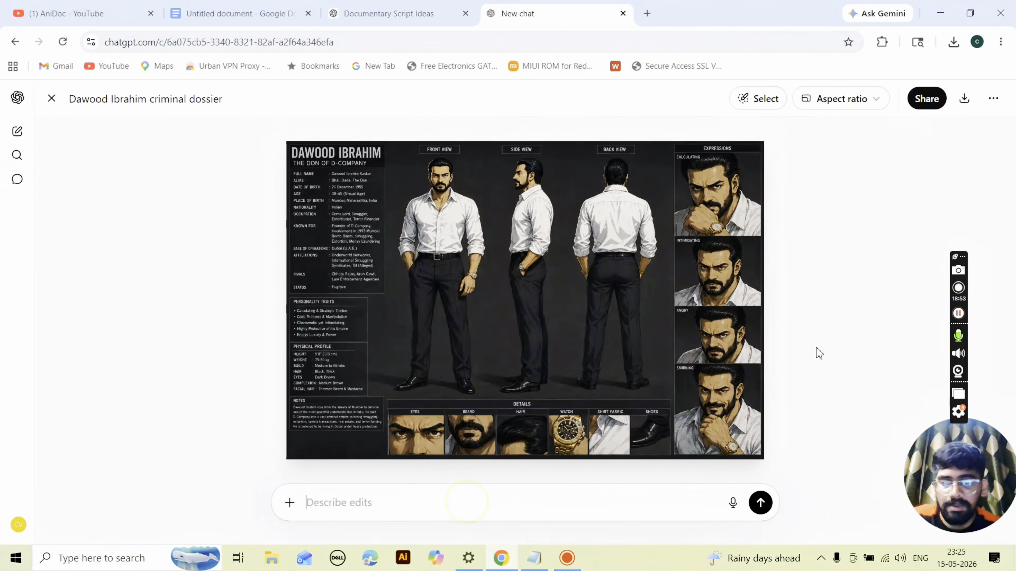
key(ctrl+v)
key(Return)
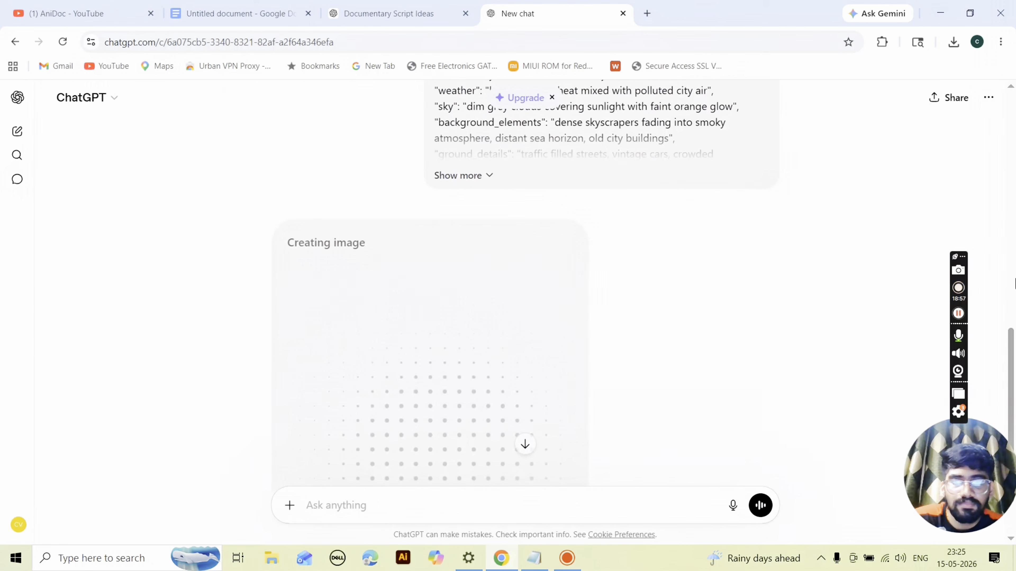
Open the generated stormy cityscape image at full size and download it
scroll(1000, 286, down, 2)
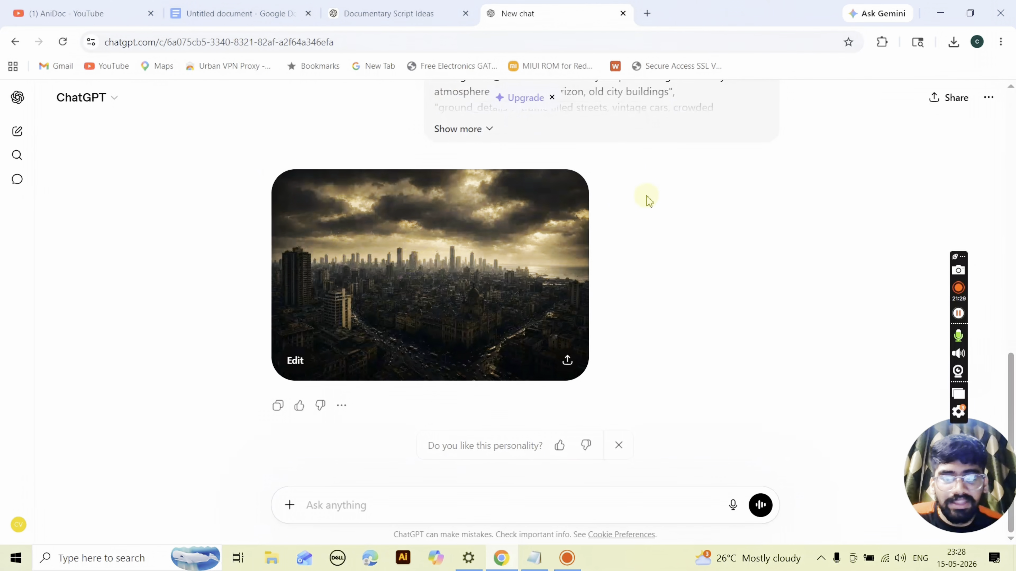
click(442, 293)
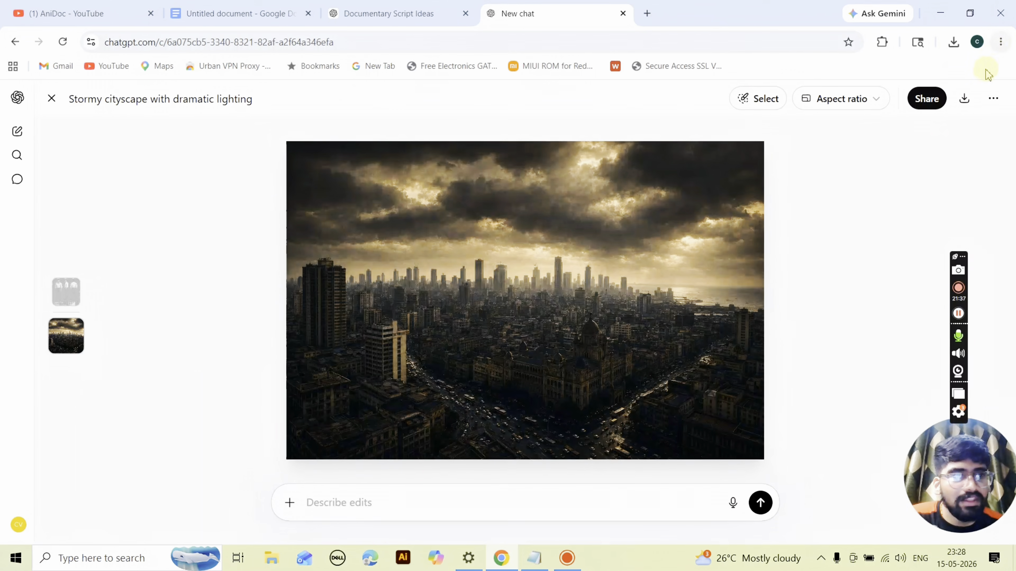
click(964, 98)
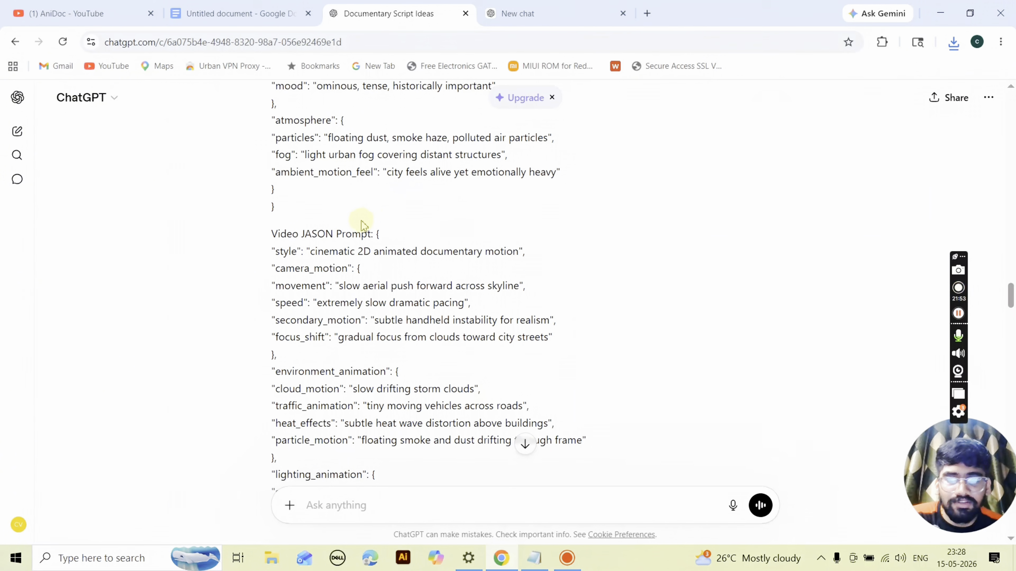
Copy the text of Scene 1's Video JASON Prompt in the Documentary Script Ideas conversation
scroll(354, 223, up, 3)
scroll(365, 390, down, 4)
drag(377, 234, 385, 363)
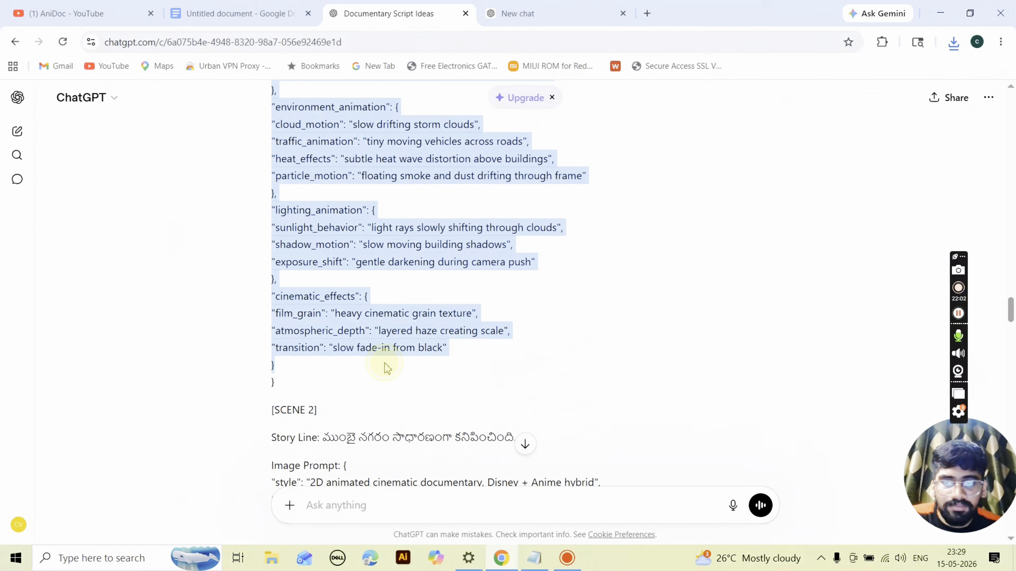
right_click(359, 249)
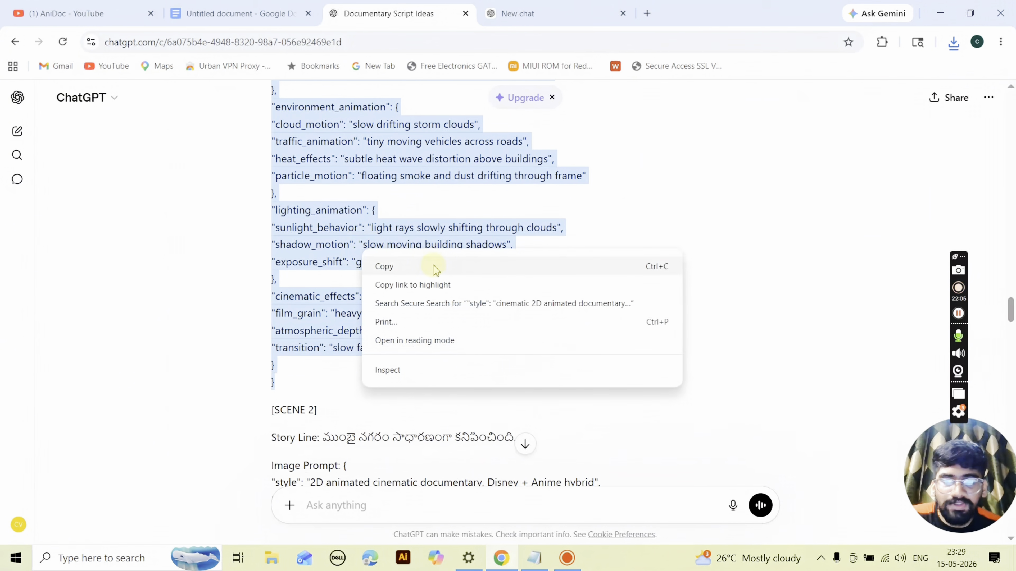
click(431, 264)
Search Google for "meta ai" in a new browser tab and open the Meta AI site
click(579, 13)
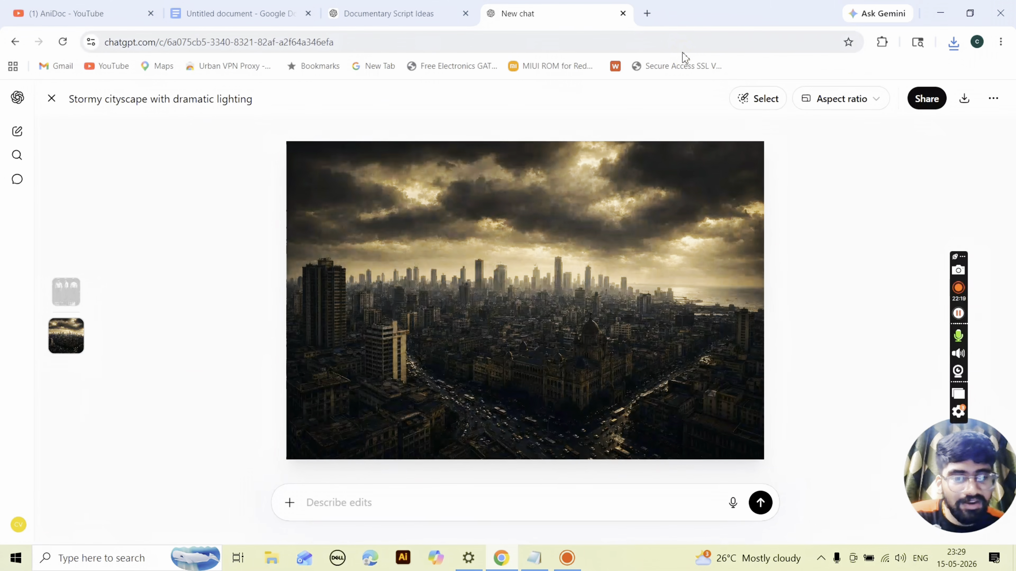
click(646, 11)
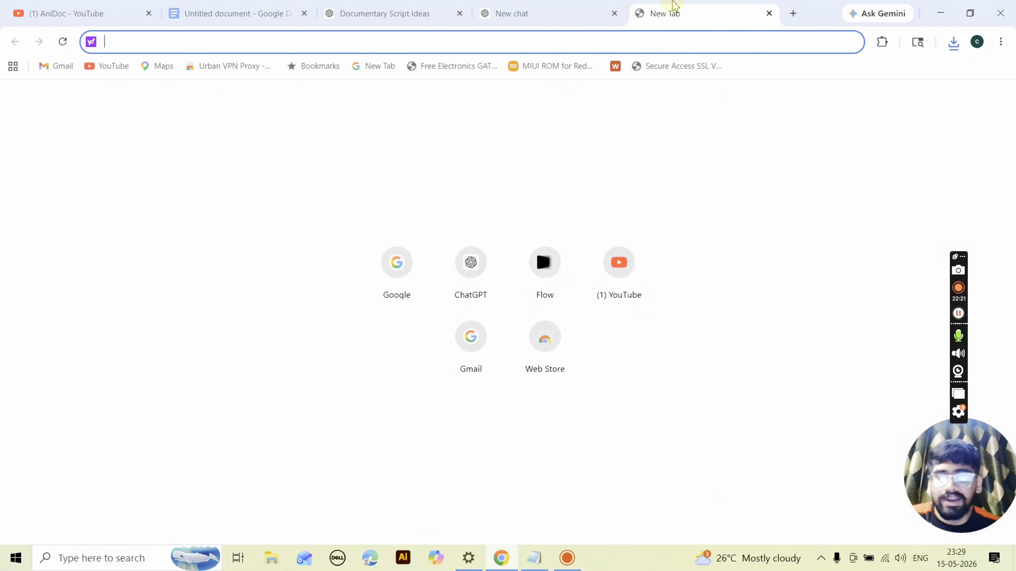
text(google.com)
key(Return)
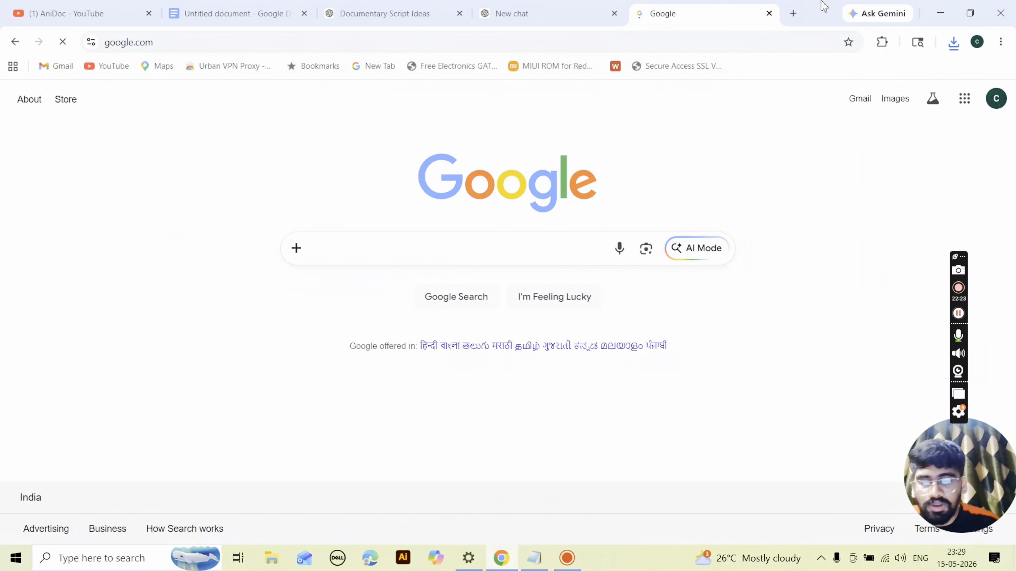
text(meta a)
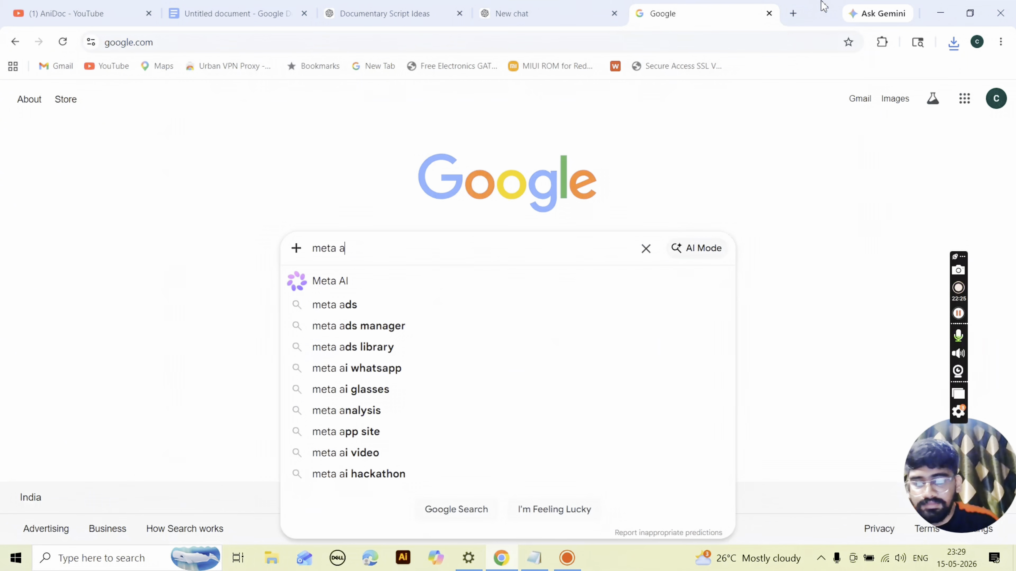
text(i)
key(Return)
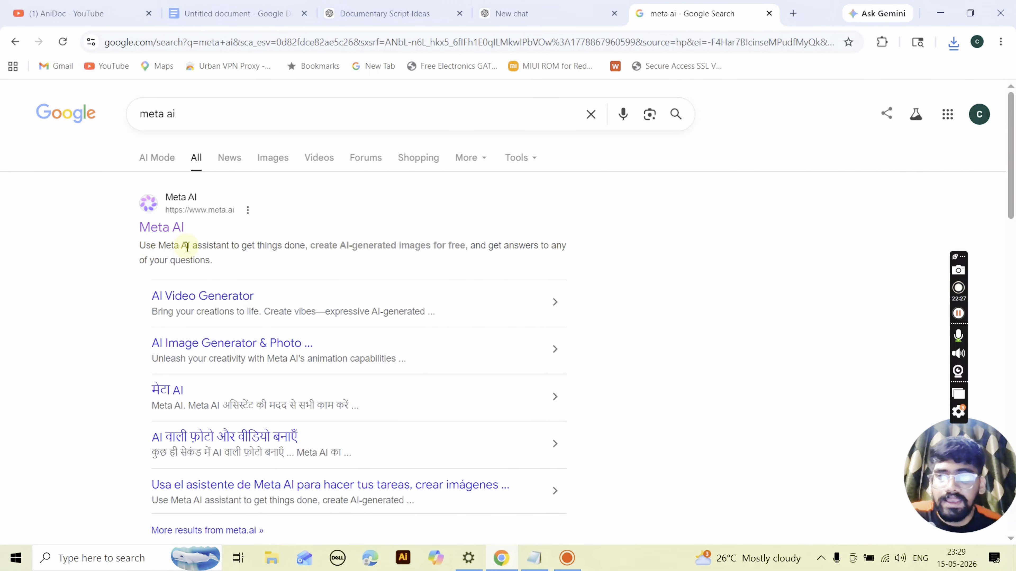
click(177, 229)
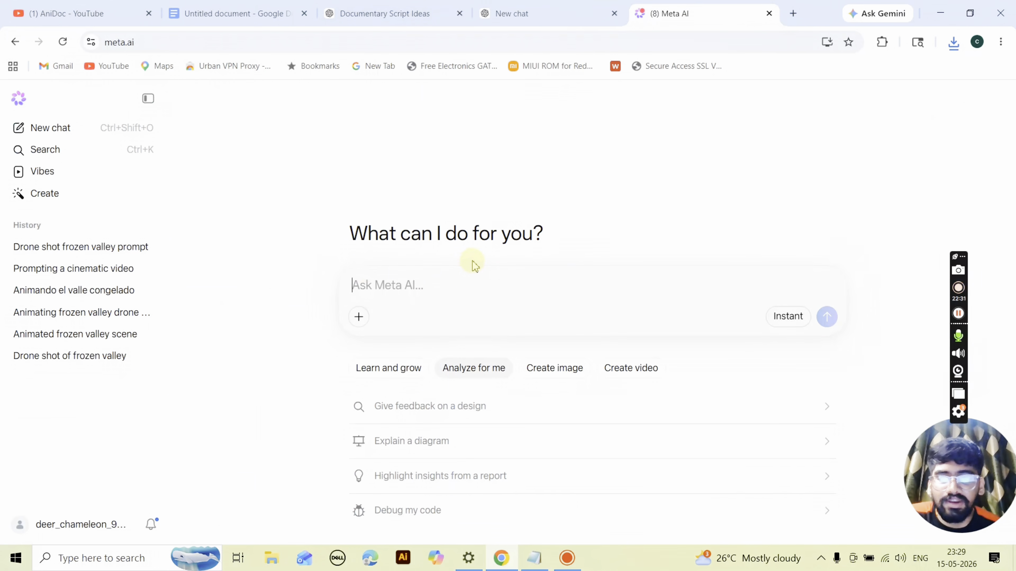
Attach the downloaded cityscape image "ChatGPT Image May 15, 2026, 11_28_36 PM.png" to the Meta AI message
click(359, 317)
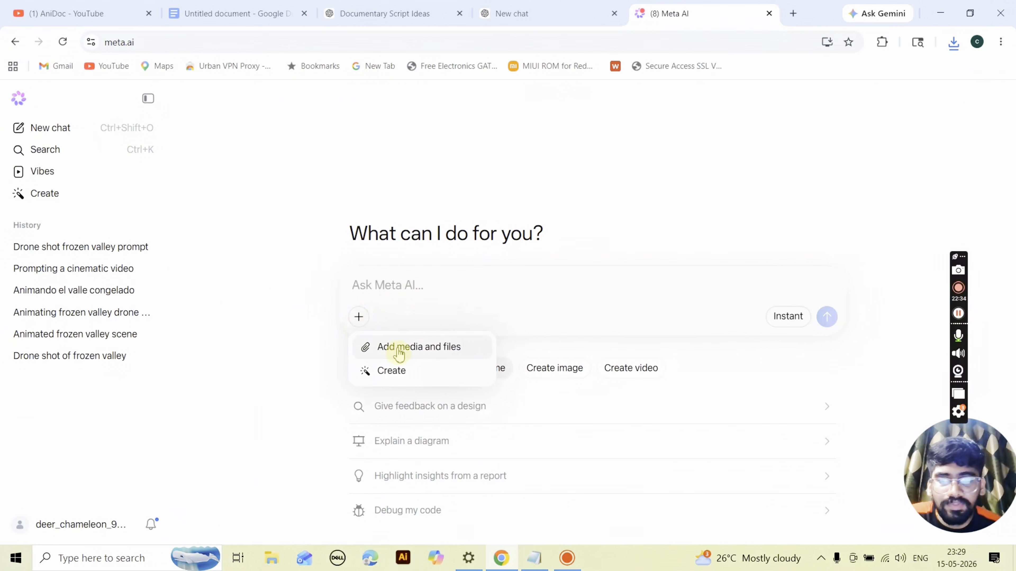
click(405, 358)
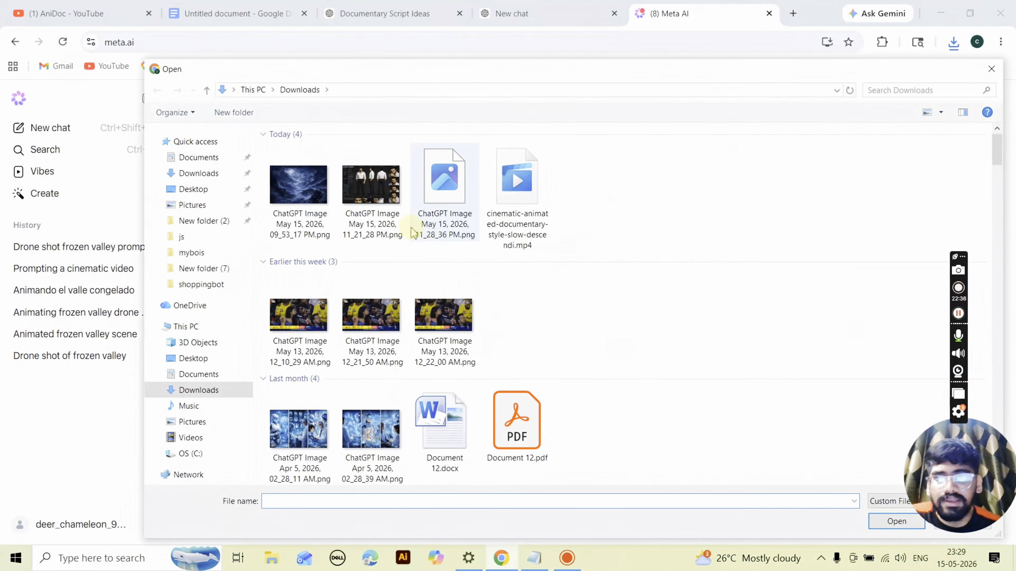
click(309, 204)
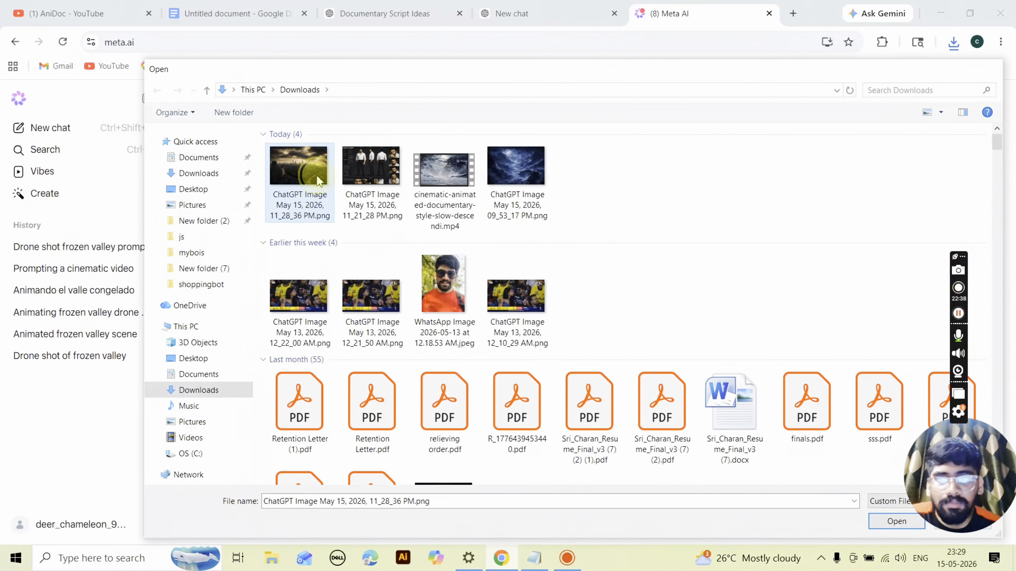
double_click(306, 180)
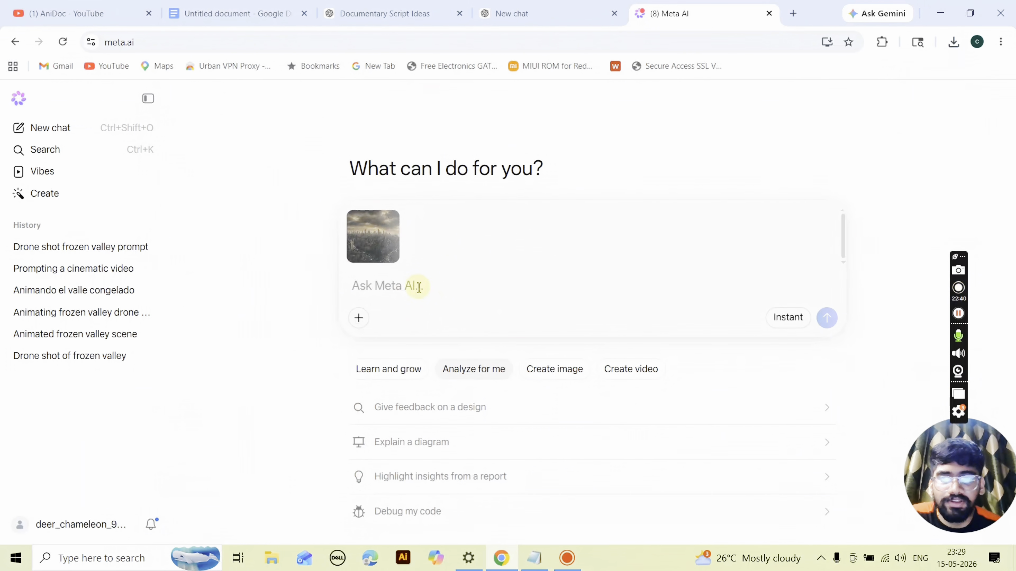
Add the copied Scene 1 video prompt to the attached image, check it against the source prompt, and submit it to generate the video
key(ctrl+v)
click(368, 13)
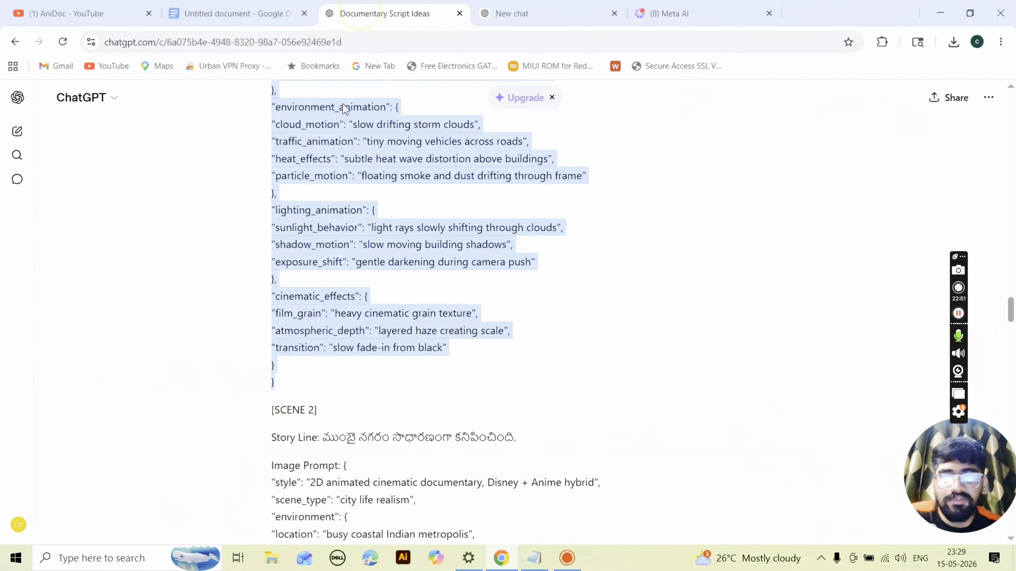
scroll(331, 294, up, 5)
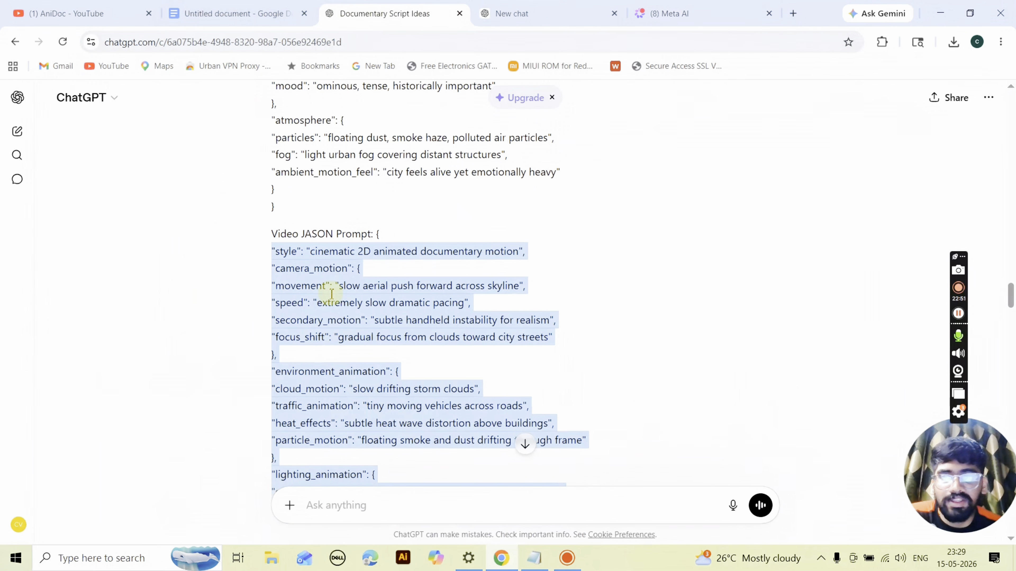
click(707, 20)
scroll(423, 280, up, 6)
scroll(434, 284, down, 4)
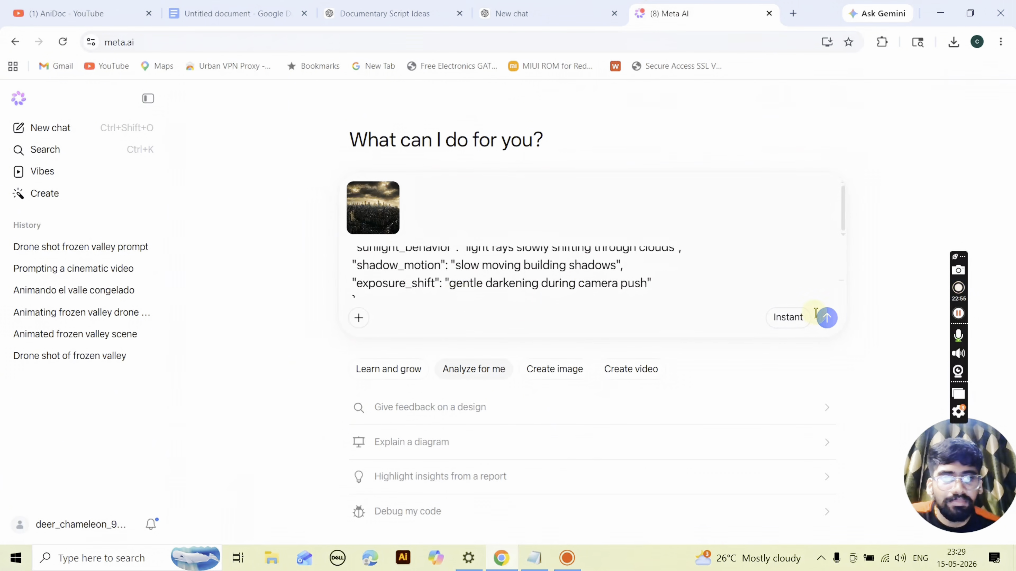
click(827, 319)
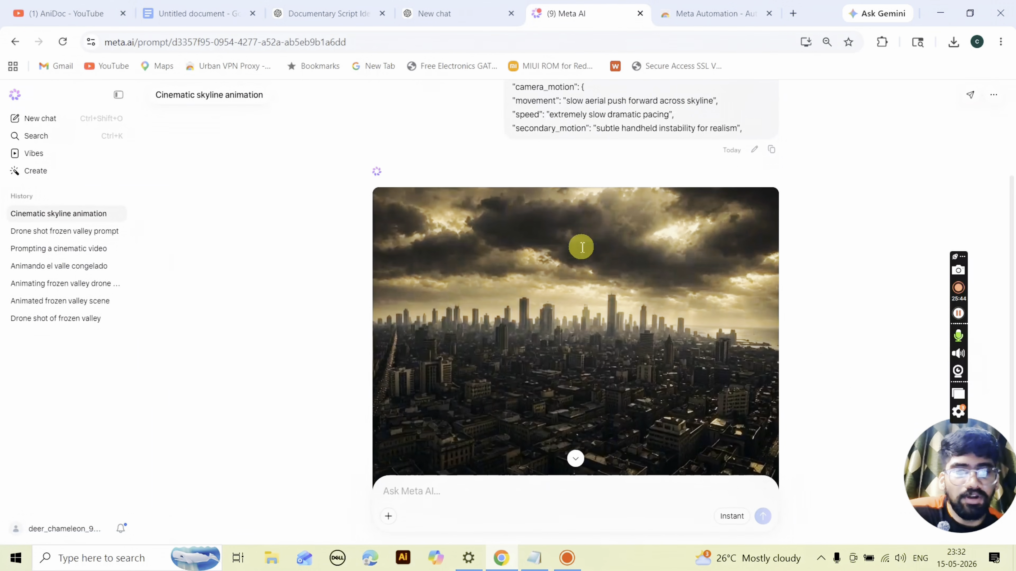
Open the generated city skyline video, download it, and bring up the recent download history
click(632, 364)
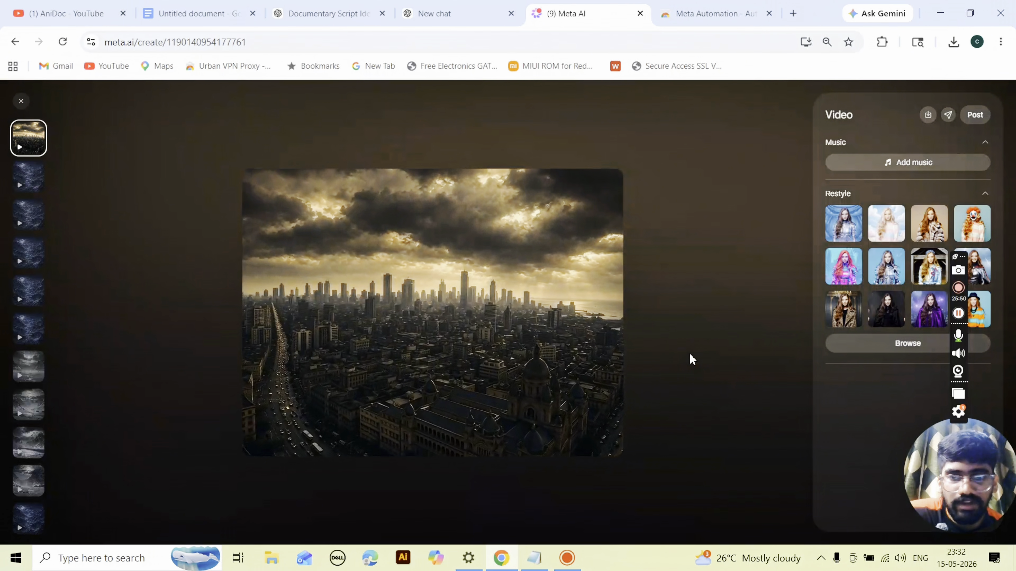
click(685, 331)
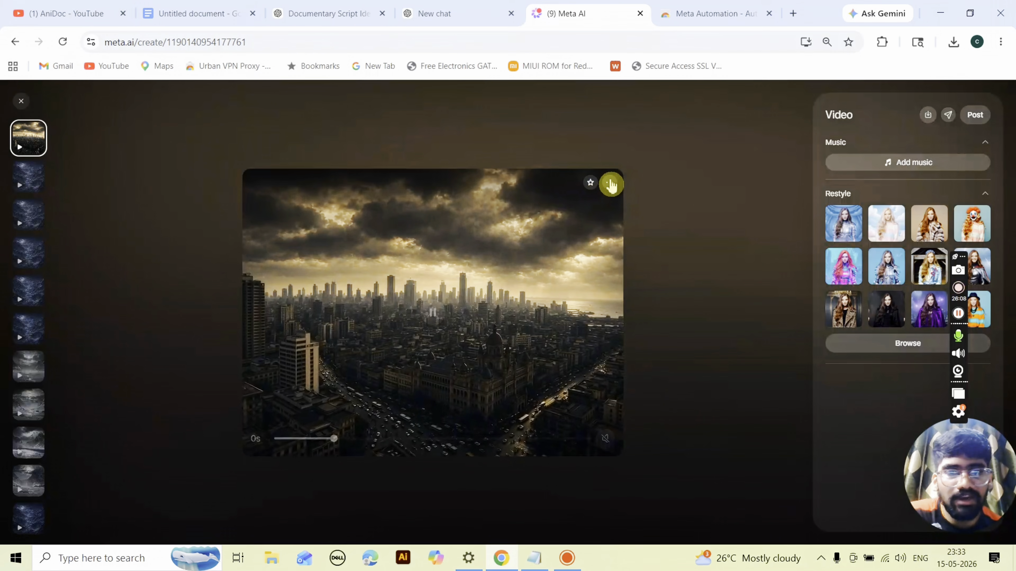
click(611, 184)
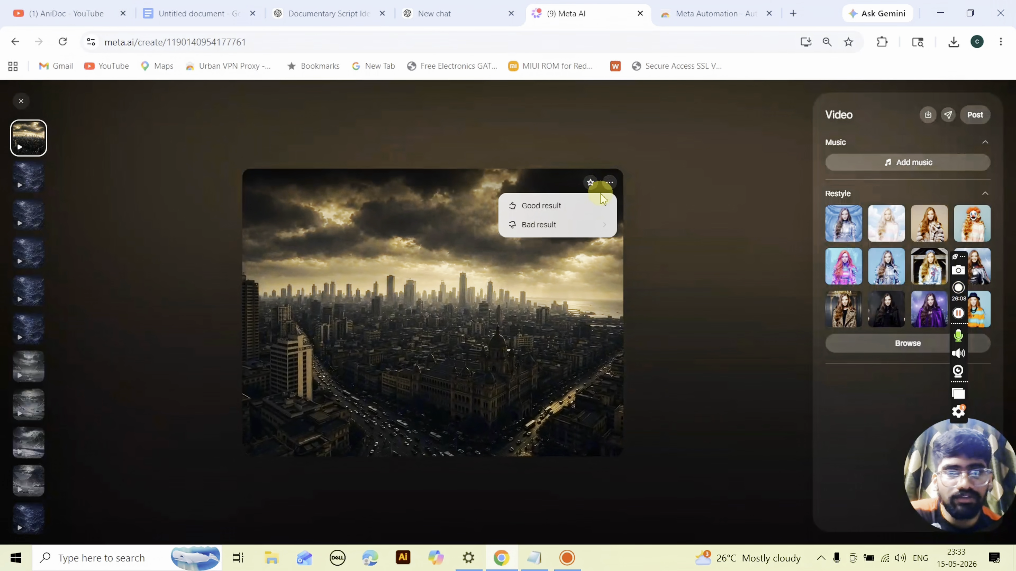
click(669, 206)
click(927, 118)
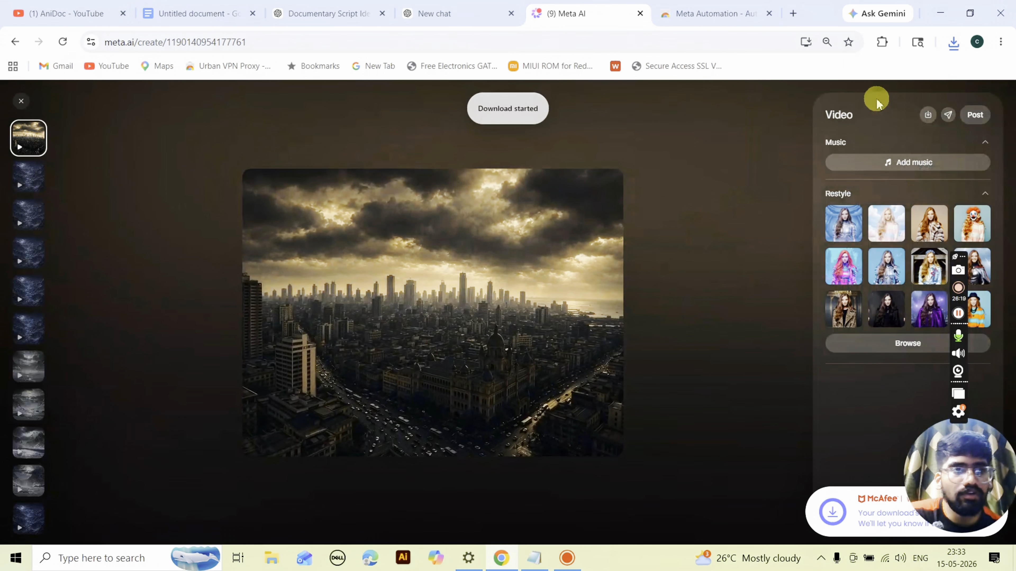
click(953, 42)
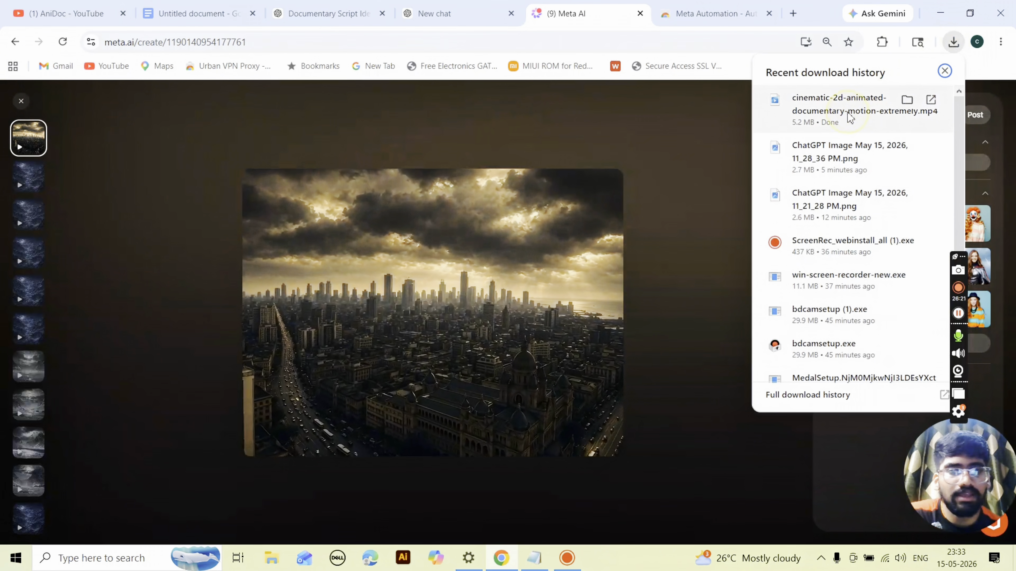
Play the downloaded skyline video to check the animation, and close the player
click(850, 114)
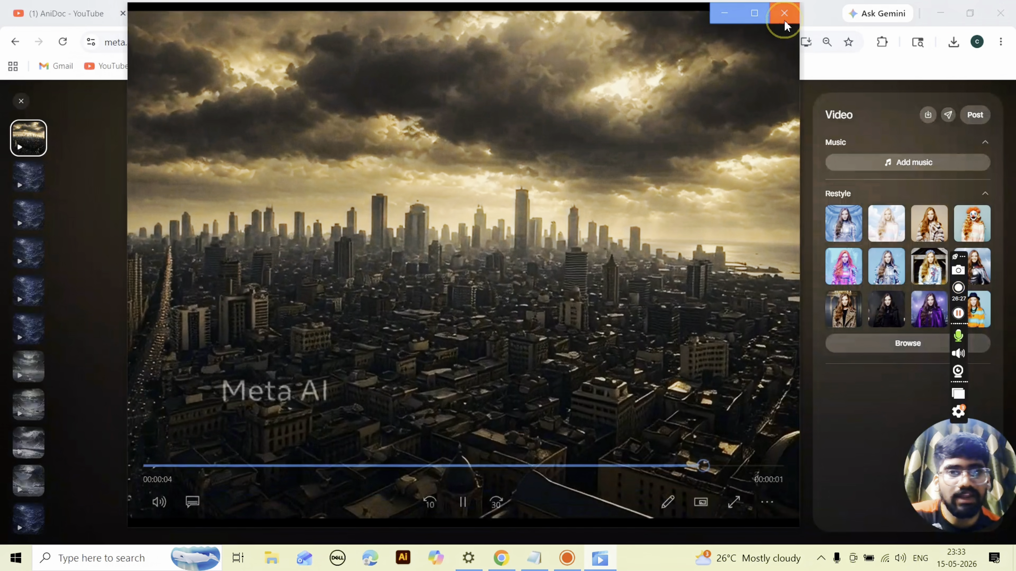
click(786, 12)
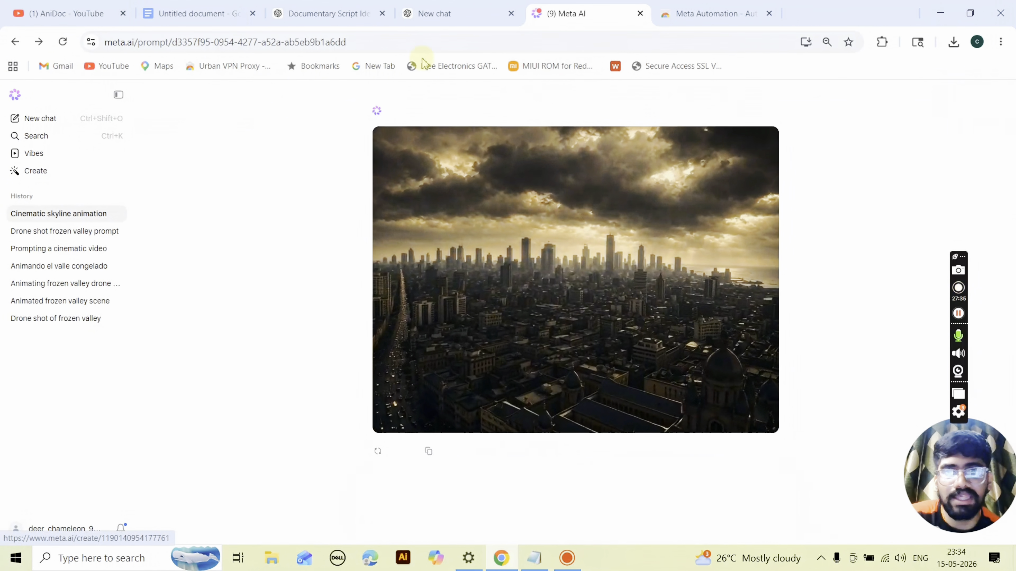
Review the image and video prompts for Scene 2 and the following scenes in the ChatGPT documentary script conversation
click(427, 15)
click(353, 18)
scroll(458, 363, down, 10)
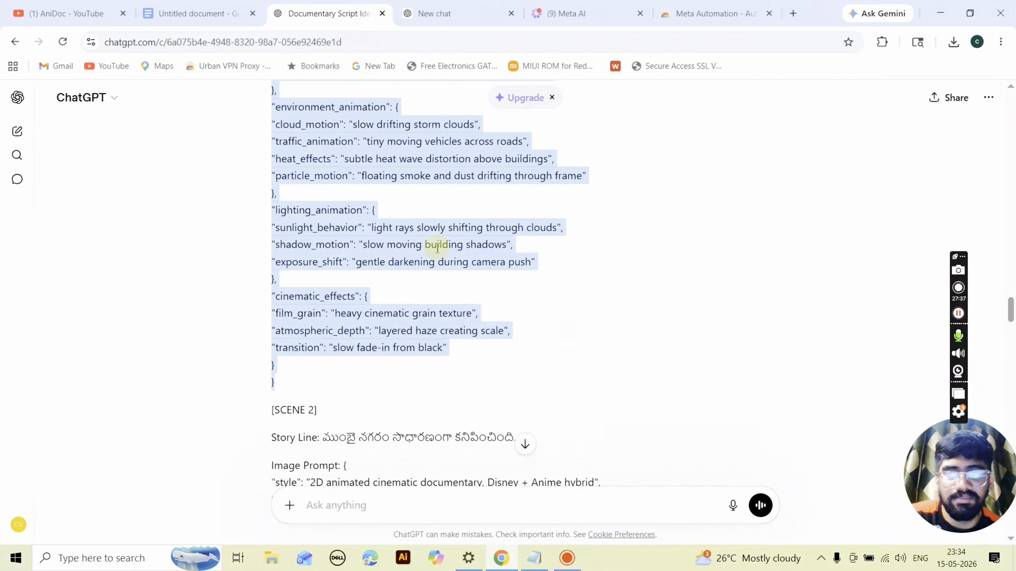
drag(291, 263, 435, 423)
scroll(508, 158, down, 5)
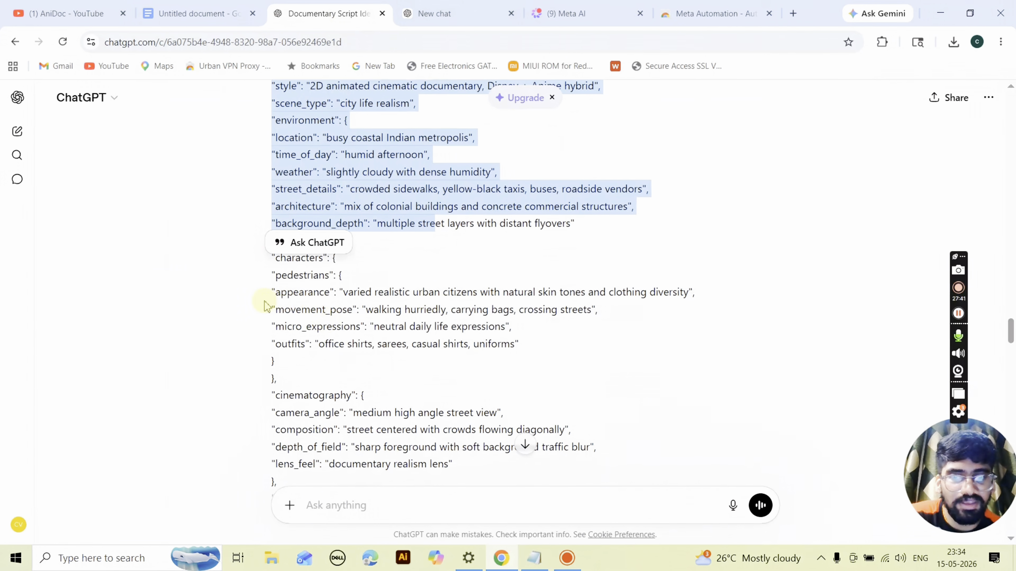
drag(269, 304, 409, 413)
scroll(418, 228, up, 5)
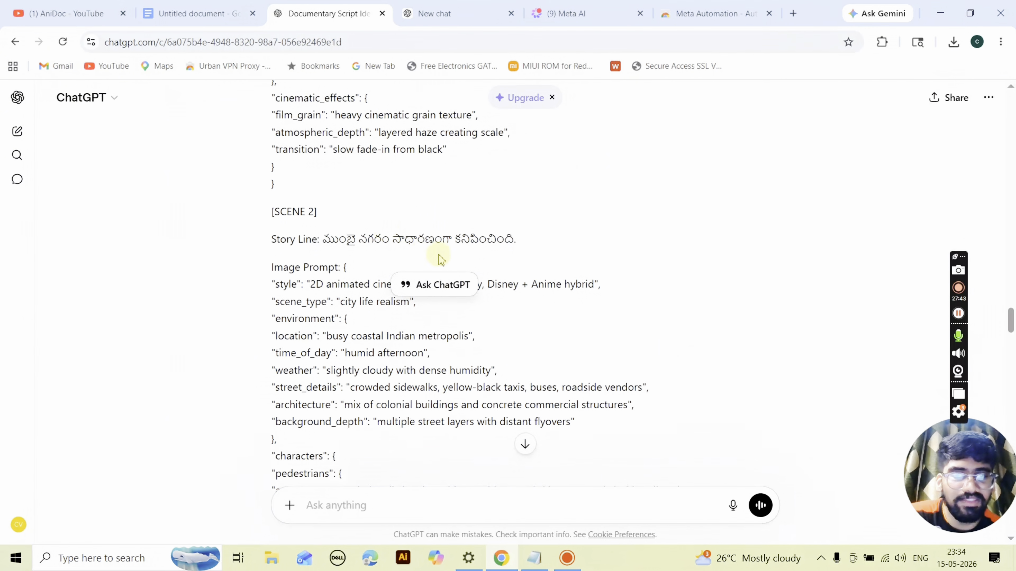
scroll(994, 203, down, 15)
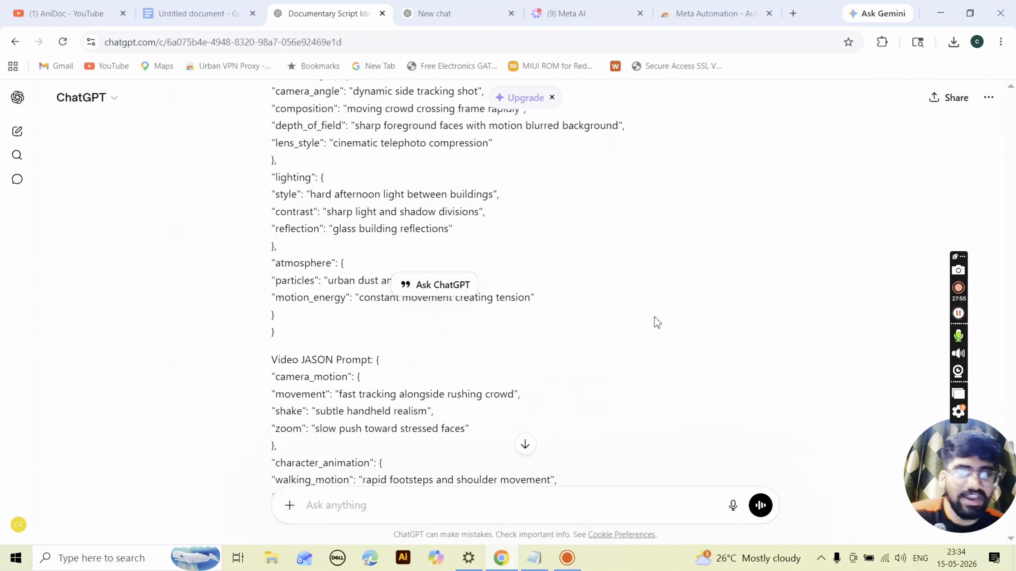
scroll(649, 326, down, 20)
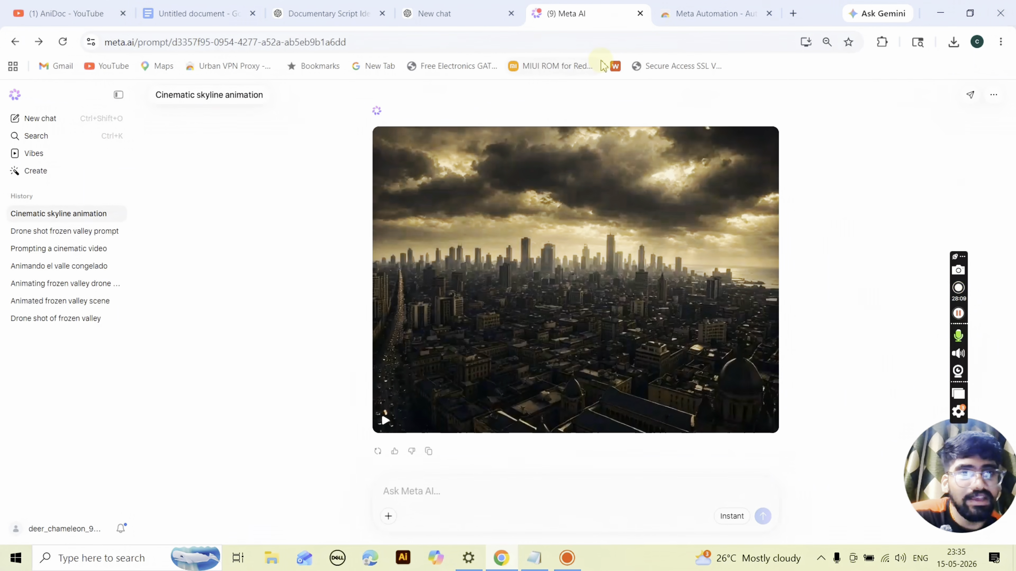
Examine the Chrome Web Store page of the "Meta Automation - Auto Meta on Meta.ai" extension
click(715, 13)
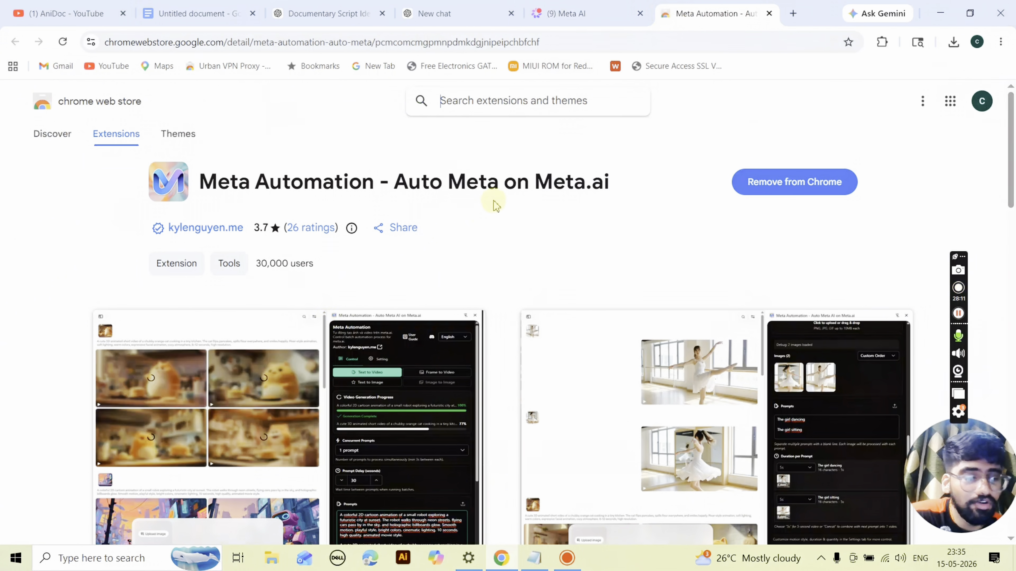
drag(612, 180, 464, 212)
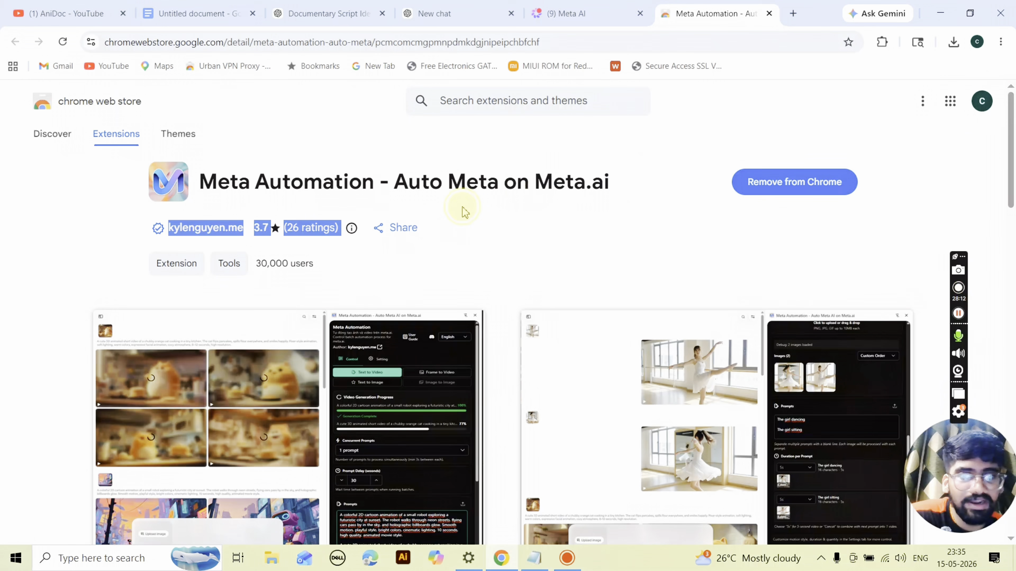
triple_click(475, 184)
key(ctrl+shift+Tab)
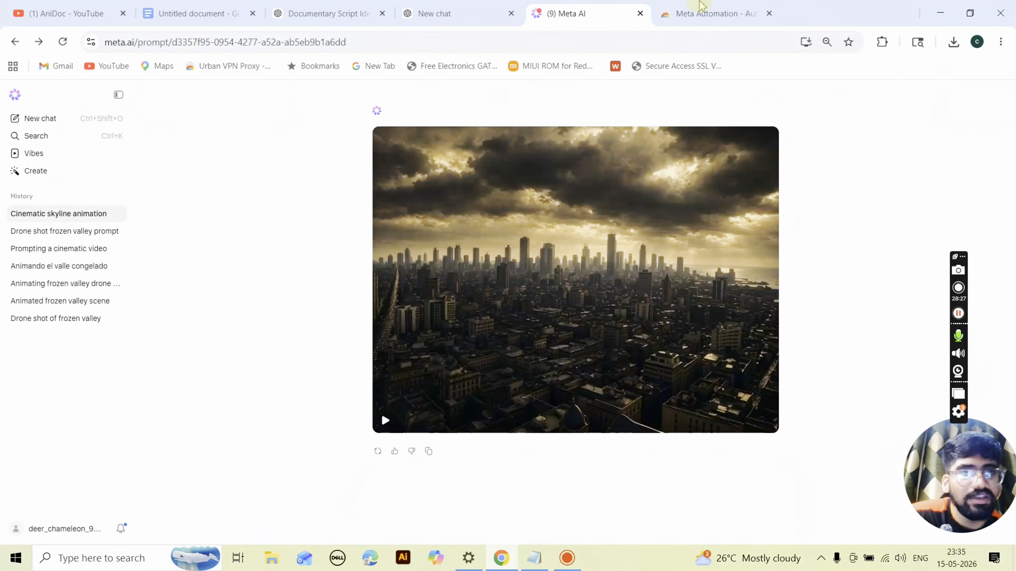
click(706, 12)
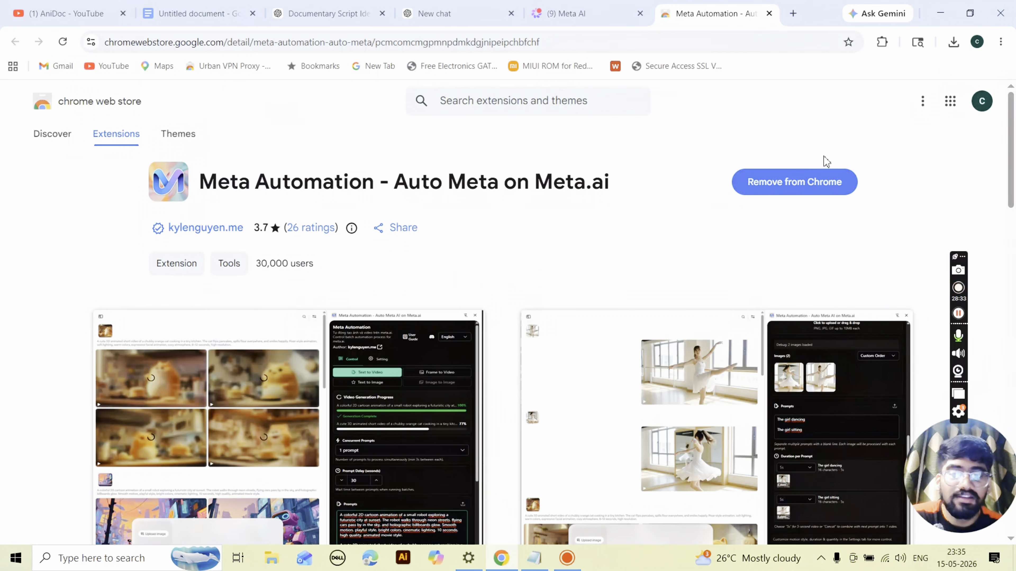
click(278, 231)
drag(258, 184, 334, 183)
click(391, 212)
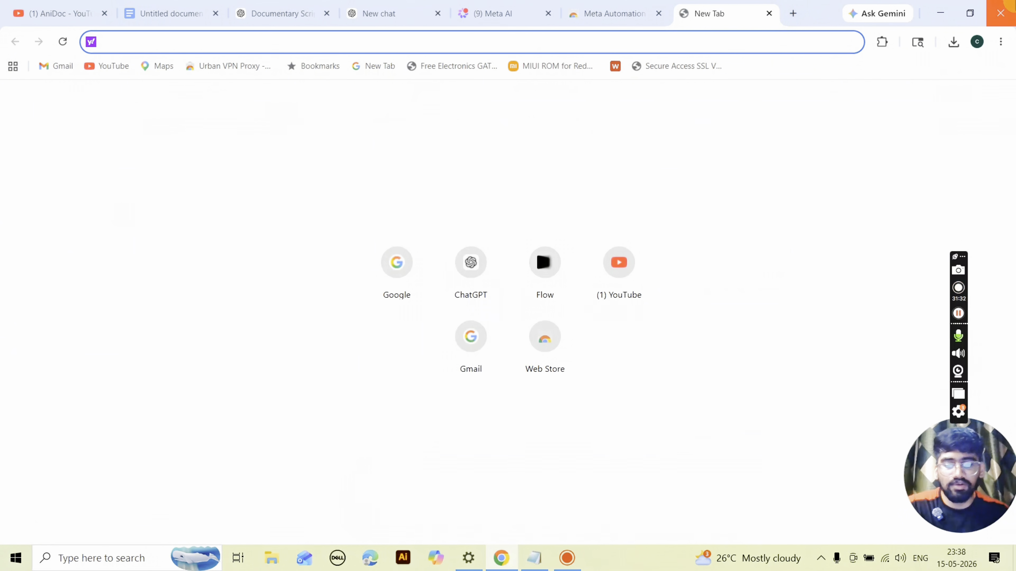
Search Google for "google studio ai voice generator" and open Google AI Studio's Generate Speech page
text(google.com)
key(Return)
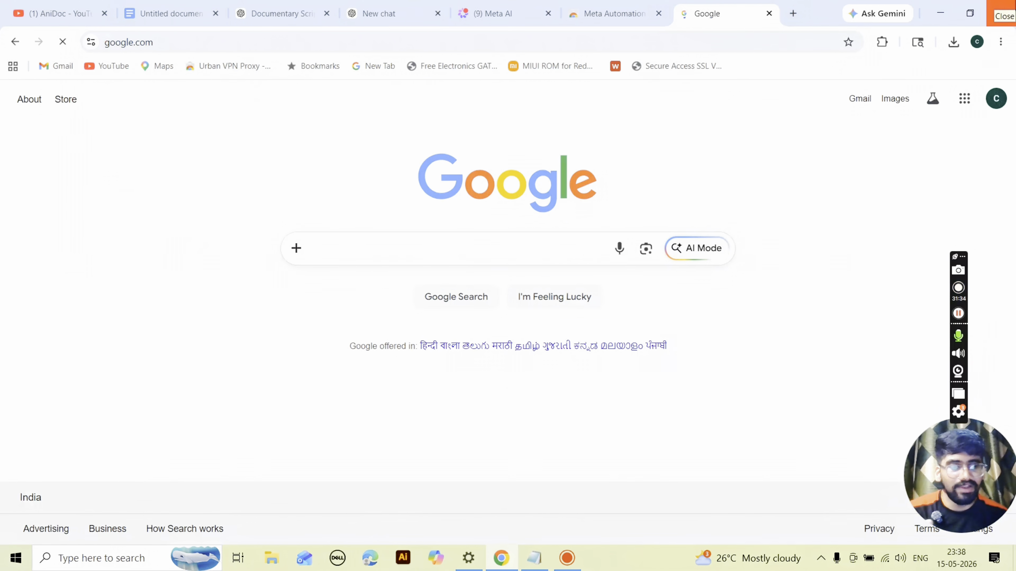
text(go)
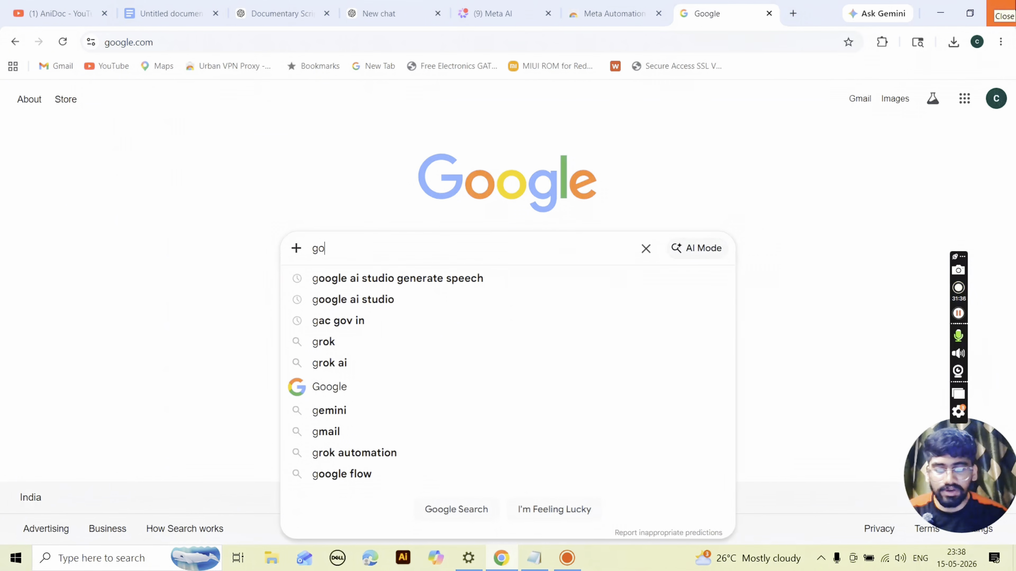
text(ogle studio )
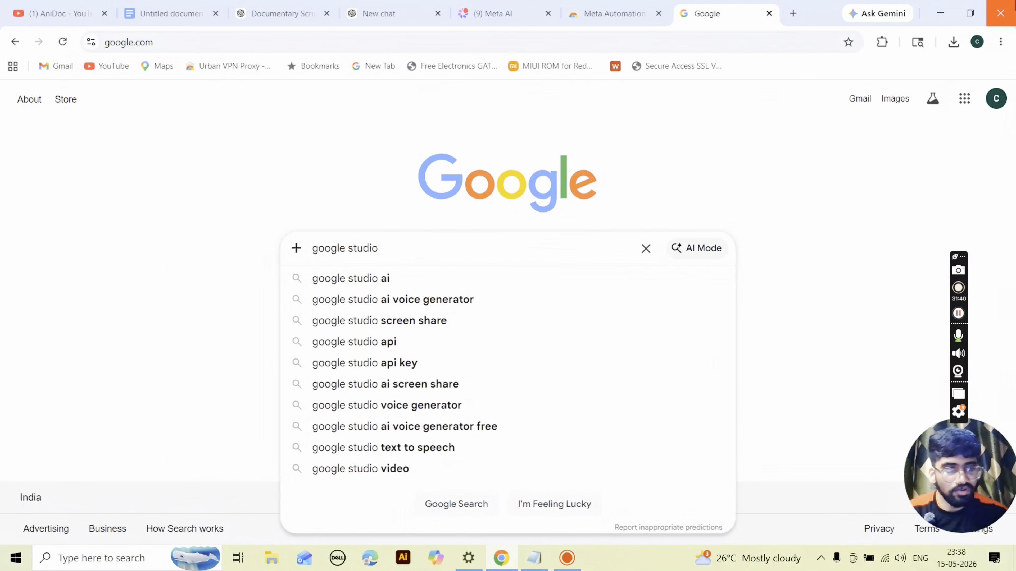
text(ai vo)
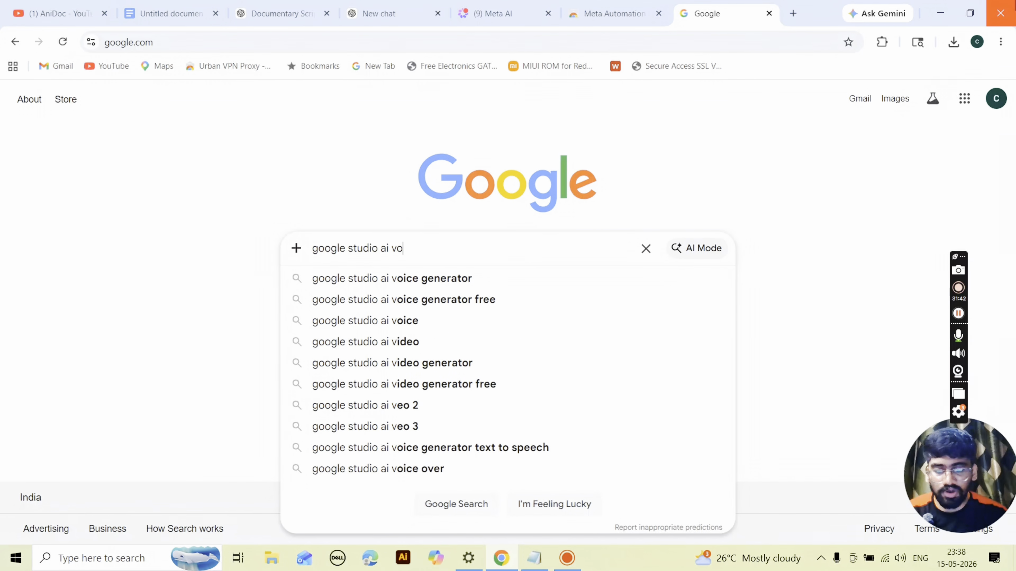
text(ice gen)
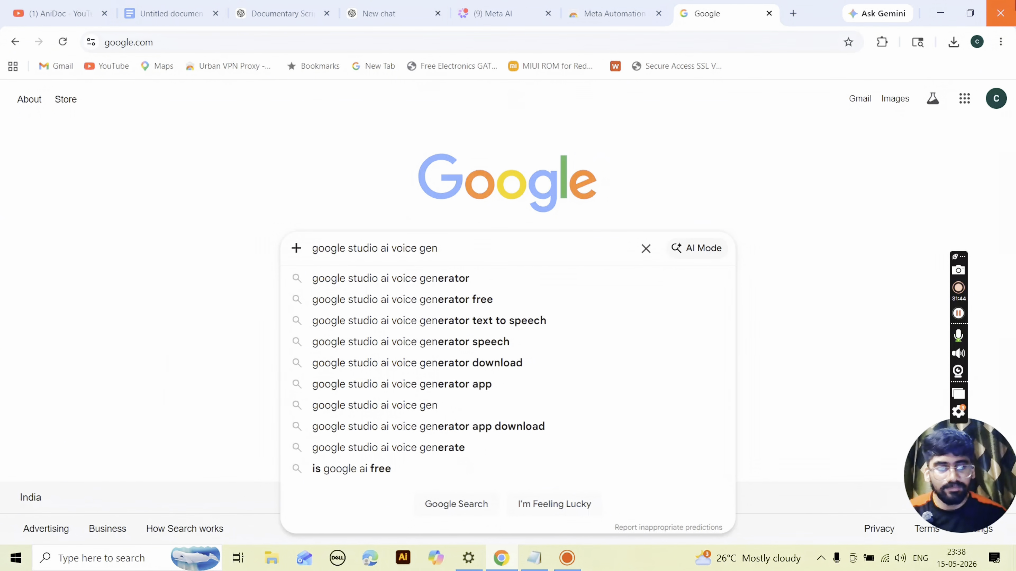
click(492, 275)
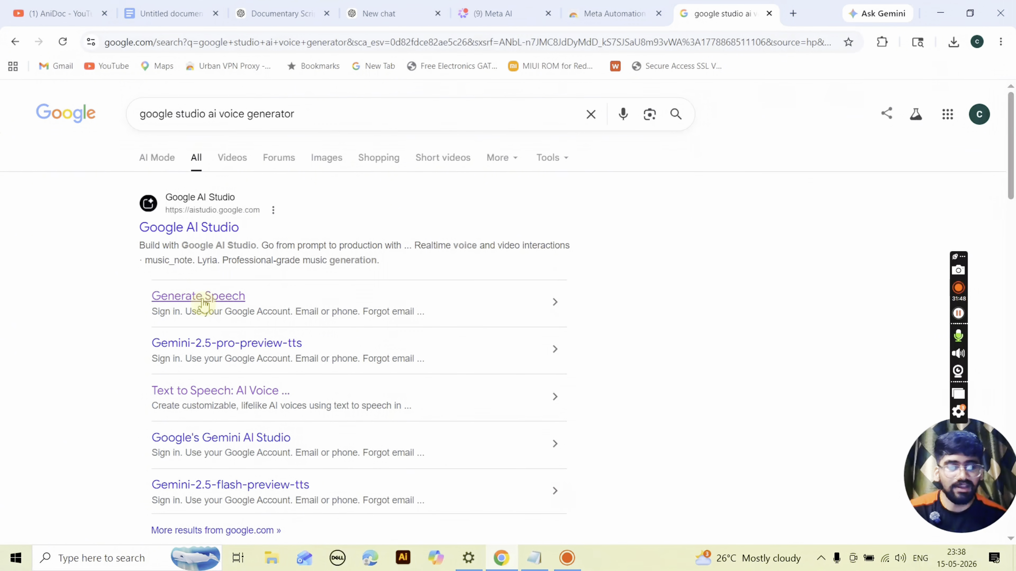
click(235, 300)
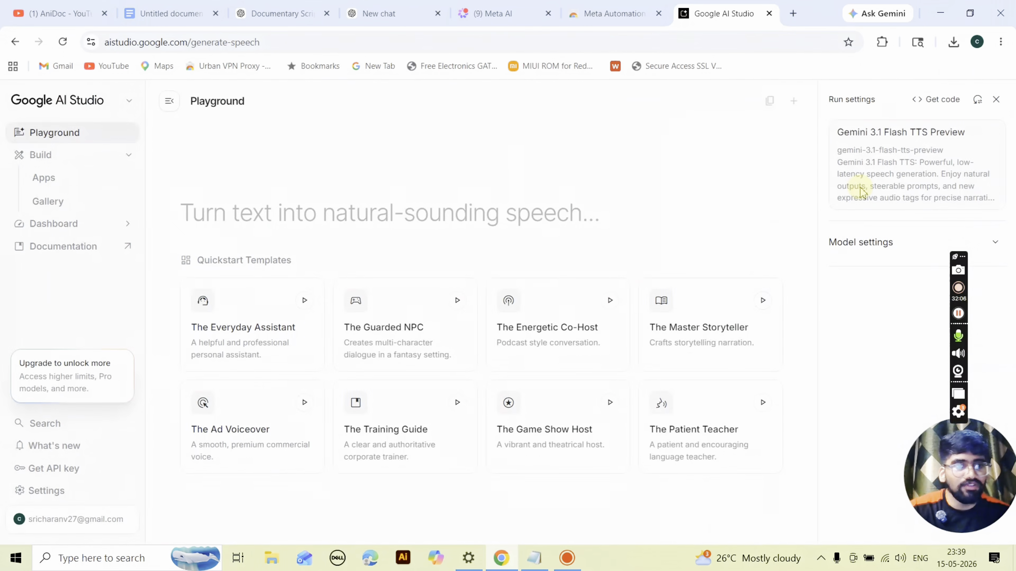
Change the speech generation model to Gemini 2.5 Pro Preview TTS
click(863, 194)
click(834, 283)
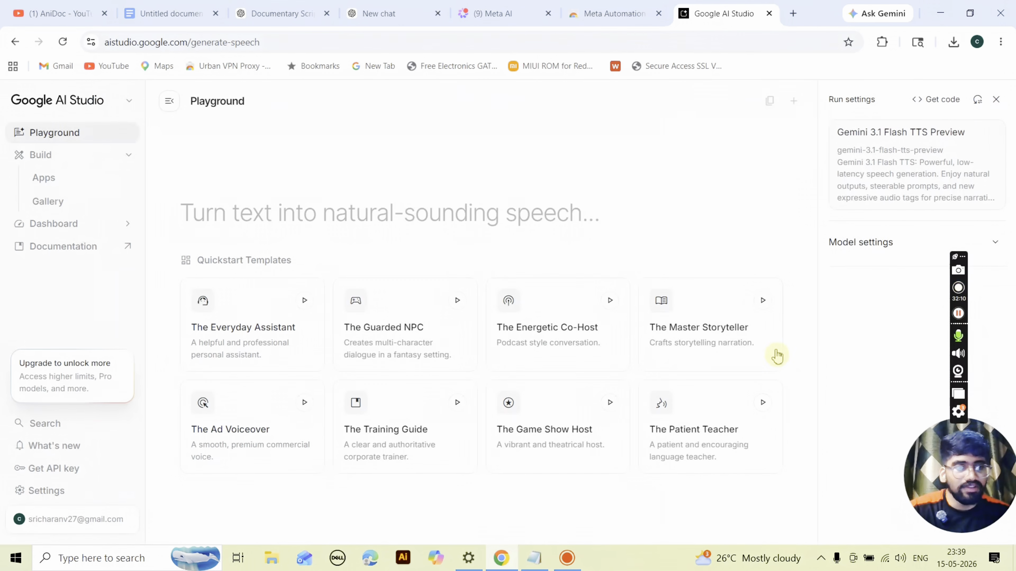
click(822, 342)
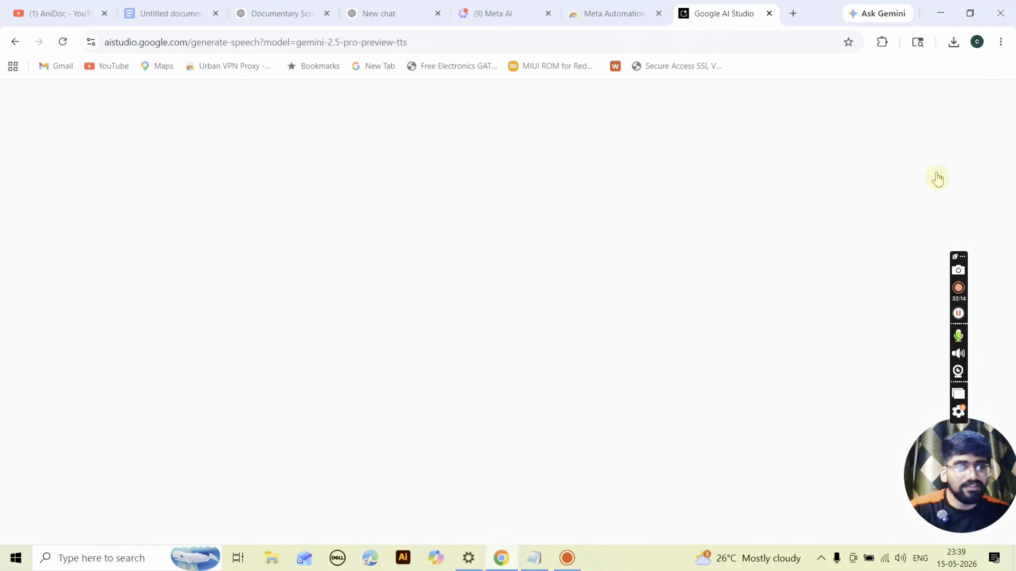
click(882, 243)
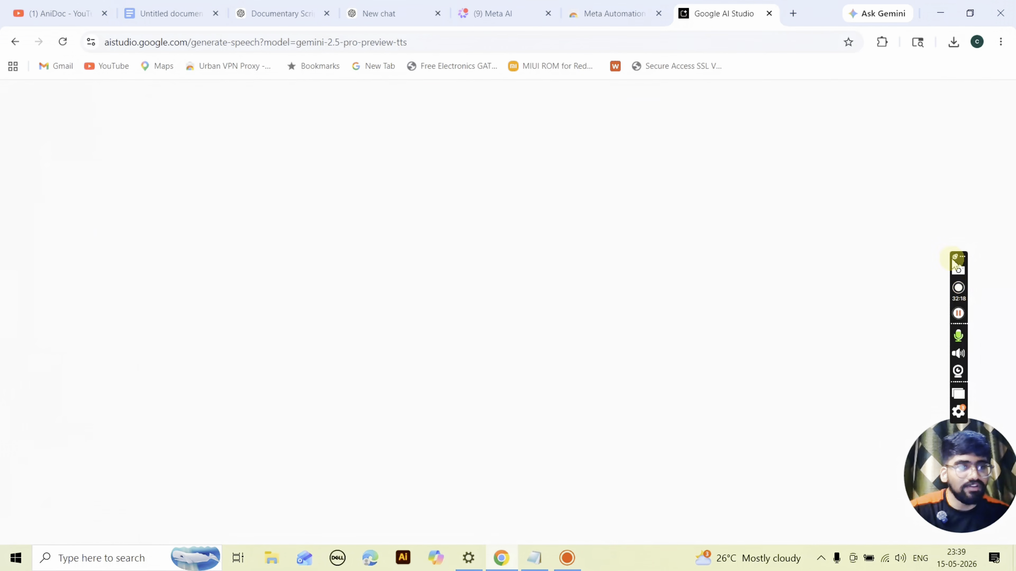
click(920, 249)
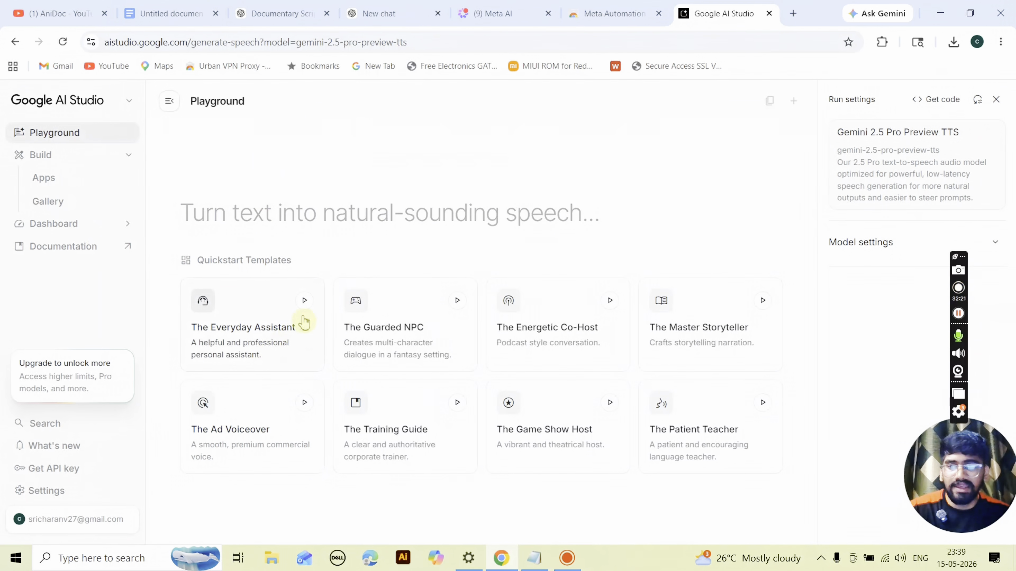
Start a new speech composition, preview the available voices, and set Speaker 1's voice to Orus
click(325, 227)
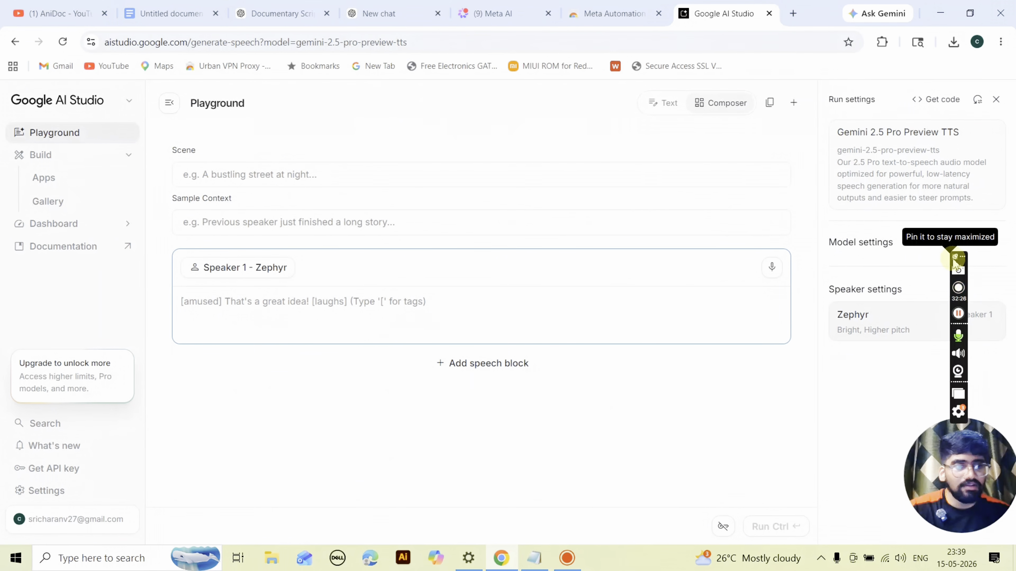
drag(953, 257, 920, 560)
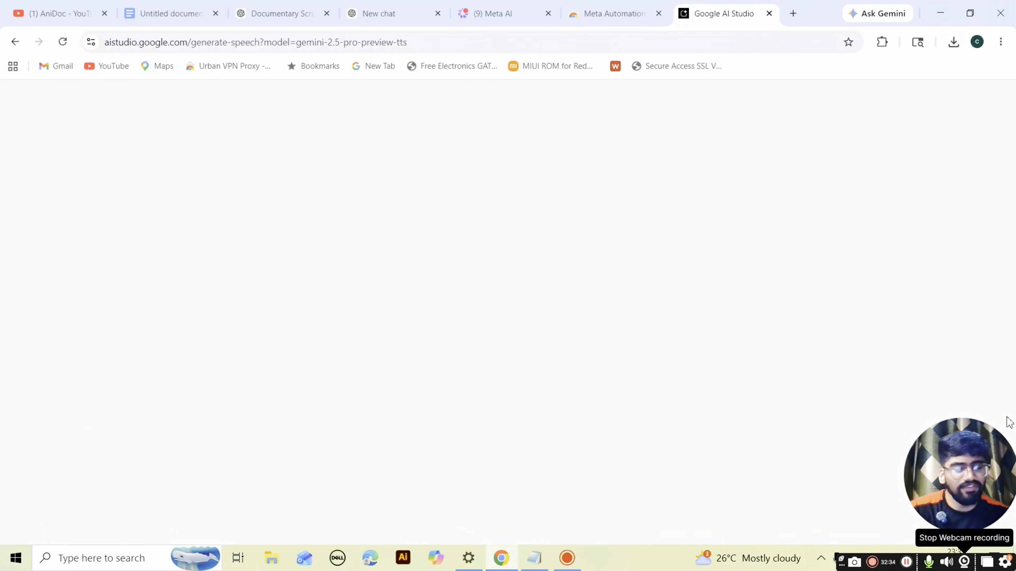
scroll(803, 348, down, 3)
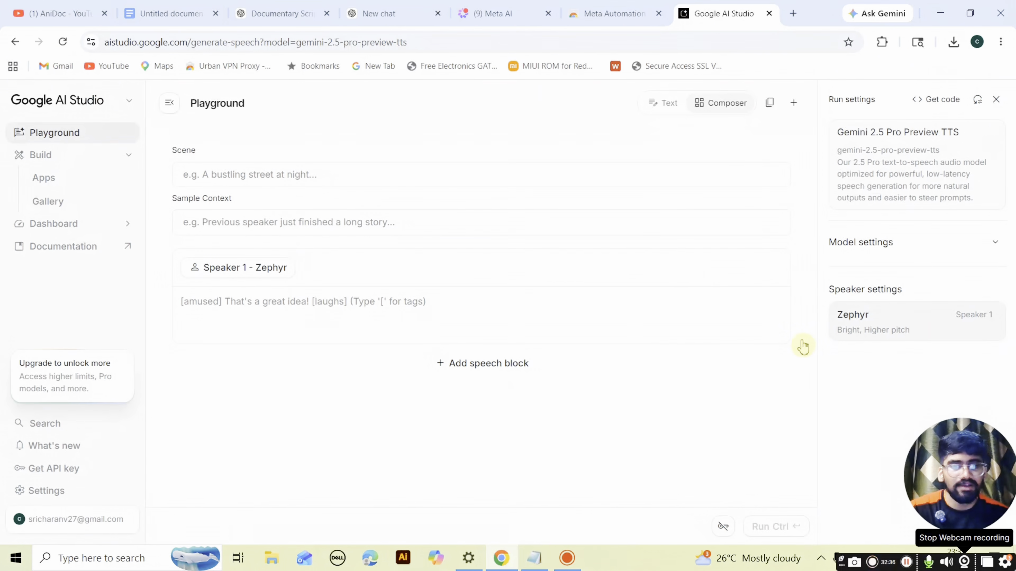
click(975, 347)
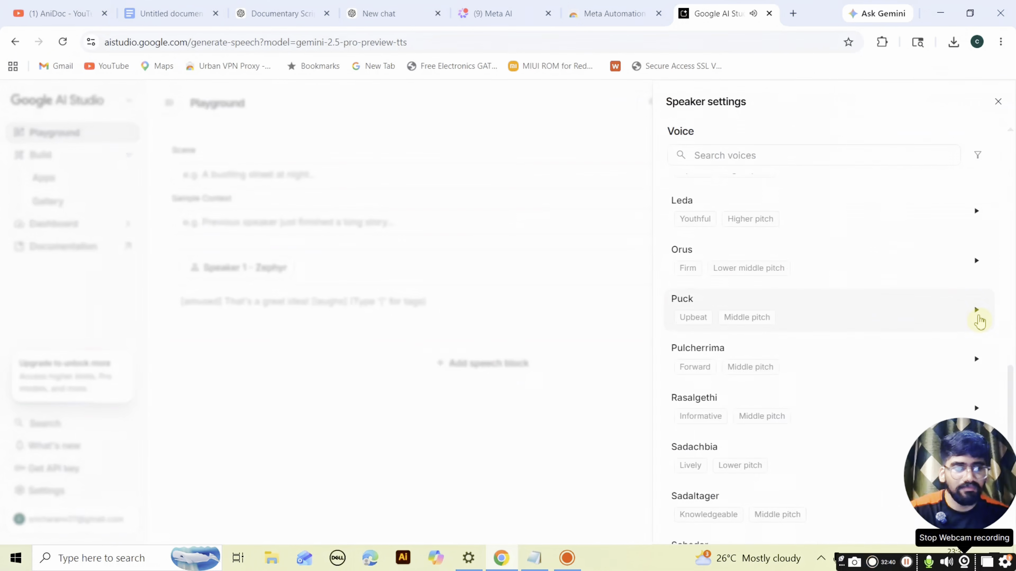
scroll(977, 283, down, 8)
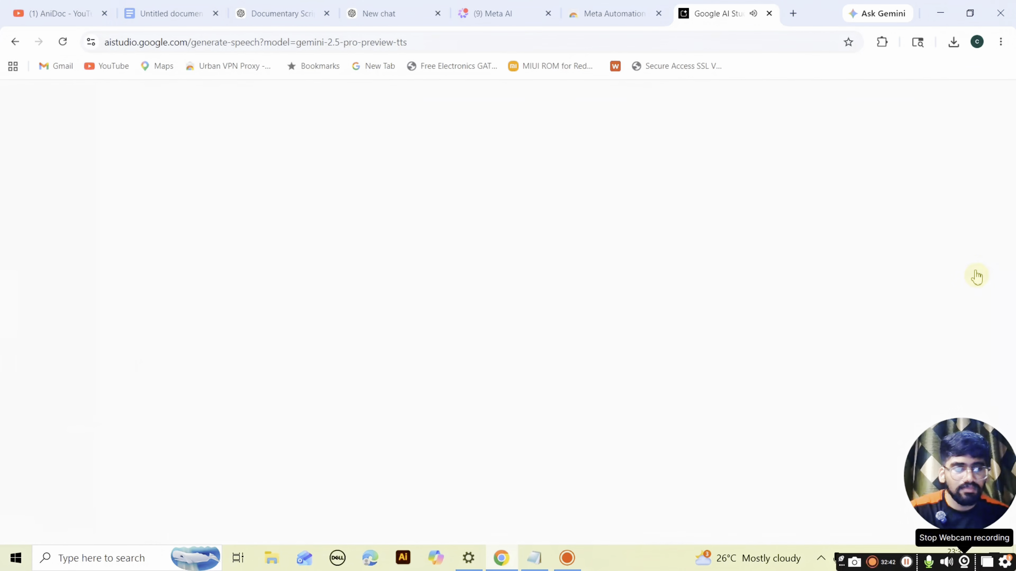
click(976, 271)
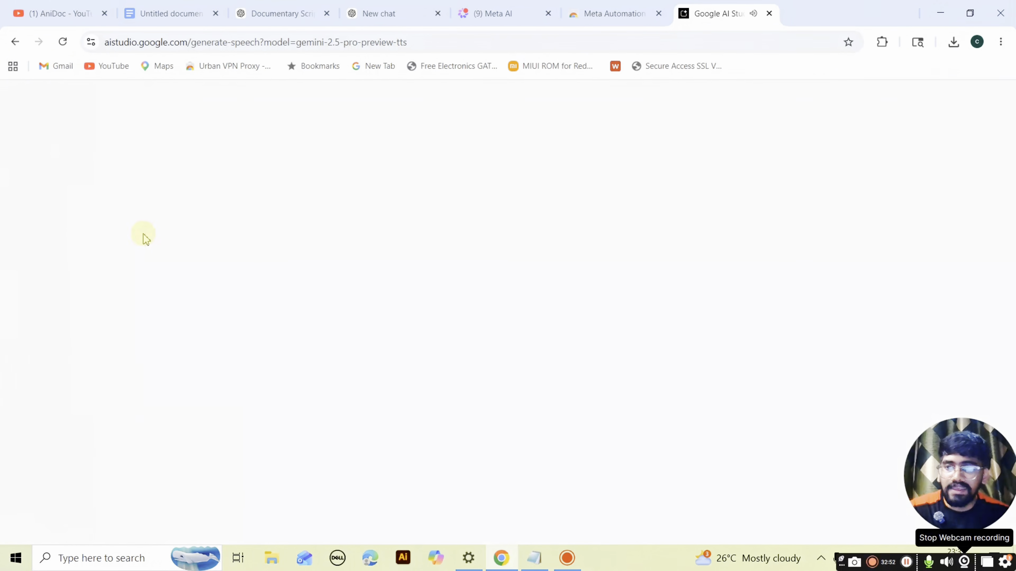
click(294, 299)
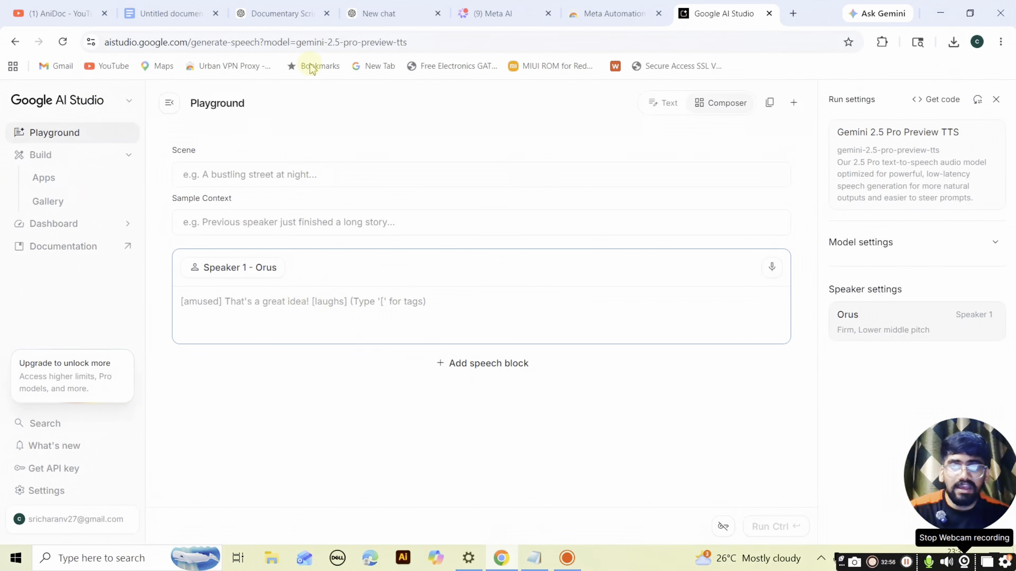
Copy the script's opening paragraph about 12 March 1993 from the ChatGPT documentary chat into Speaker 1's speech block in Google AI Studio
click(272, 13)
scroll(638, 365, down, 20)
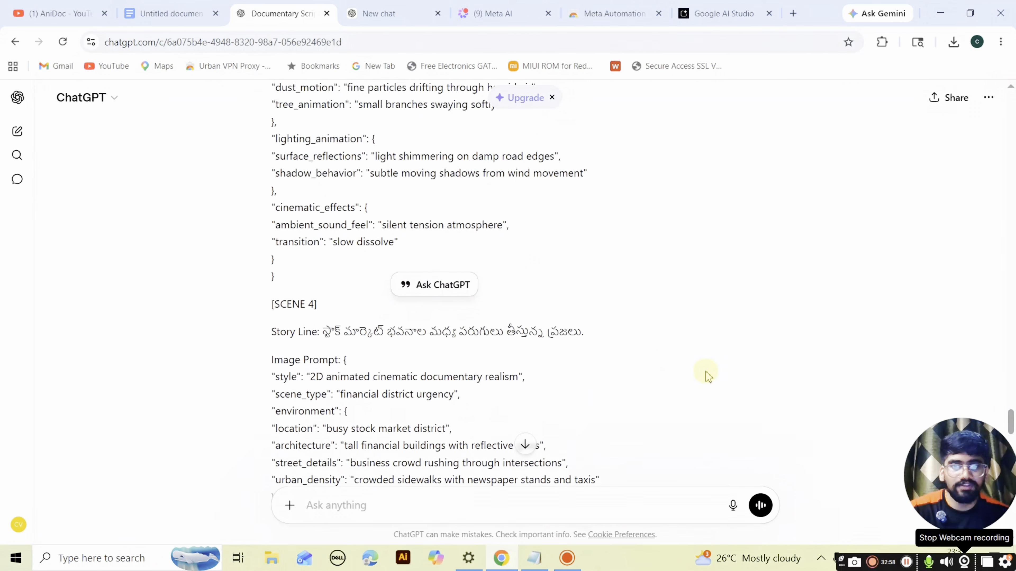
scroll(706, 377, up, 20)
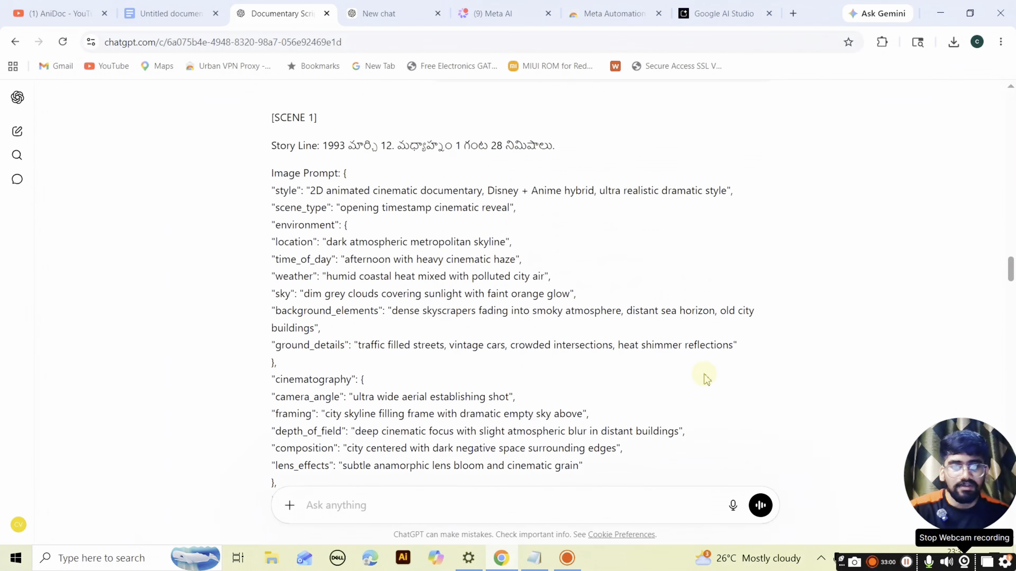
scroll(696, 380, up, 8)
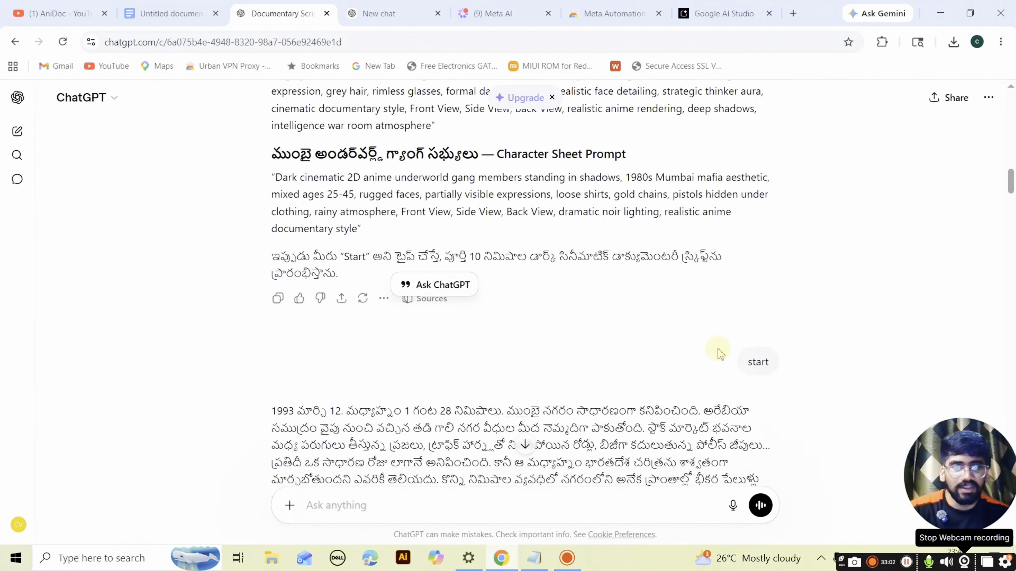
mouse_move(271, 240)
mouse_down()
mouse_move(304, 239)
mouse_move(384, 340)
mouse_move(396, 376)
mouse_move(283, 288)
mouse_move(271, 233)
mouse_up()
click(416, 376)
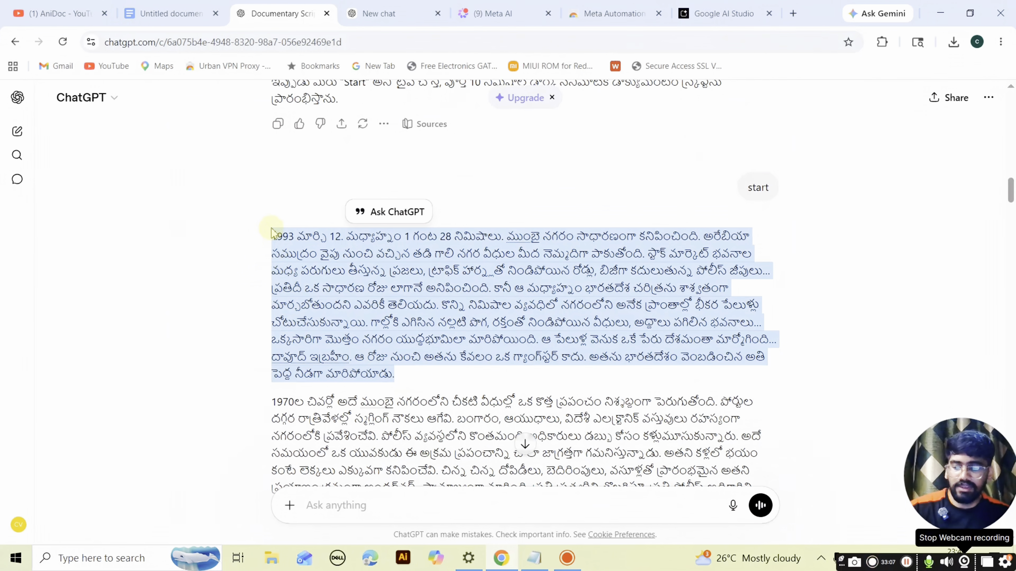
click(720, 13)
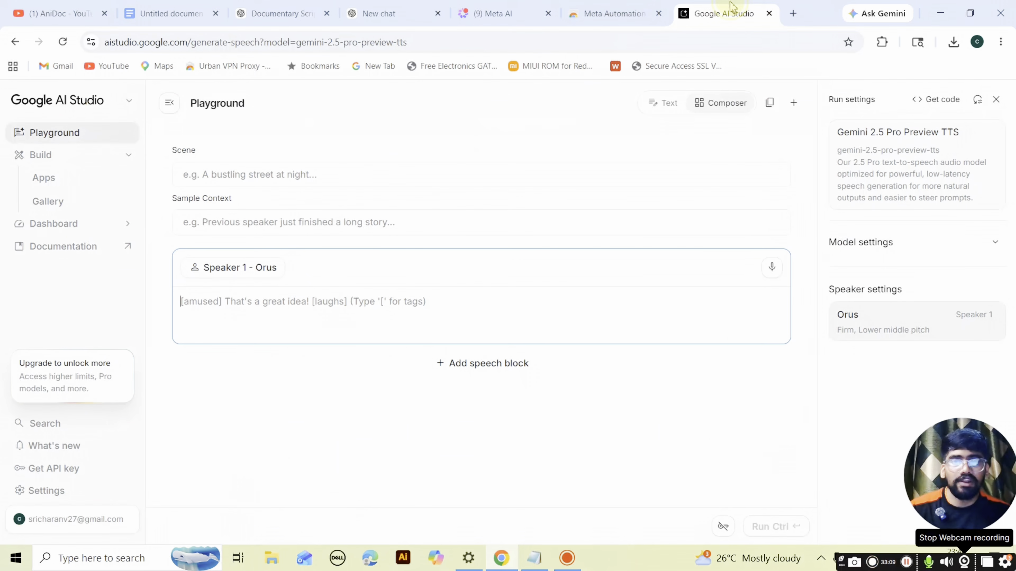
click(279, 307)
key(ctrl+v)
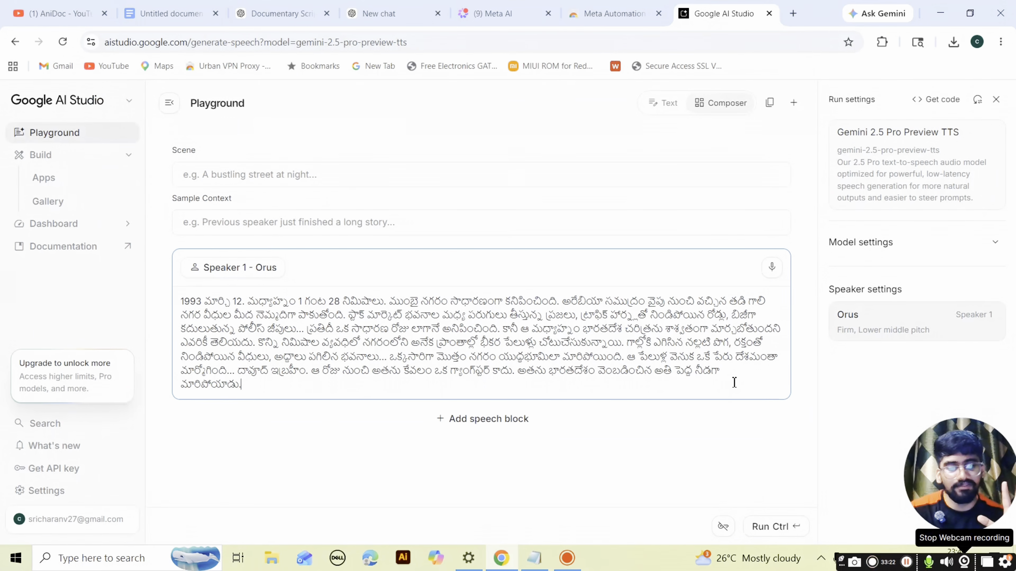
Copy the full text under "Voice Style Prompt" from the Google Docs document into AI Studio's Scene and Sample Context fields
click(204, 10)
click(540, 373)
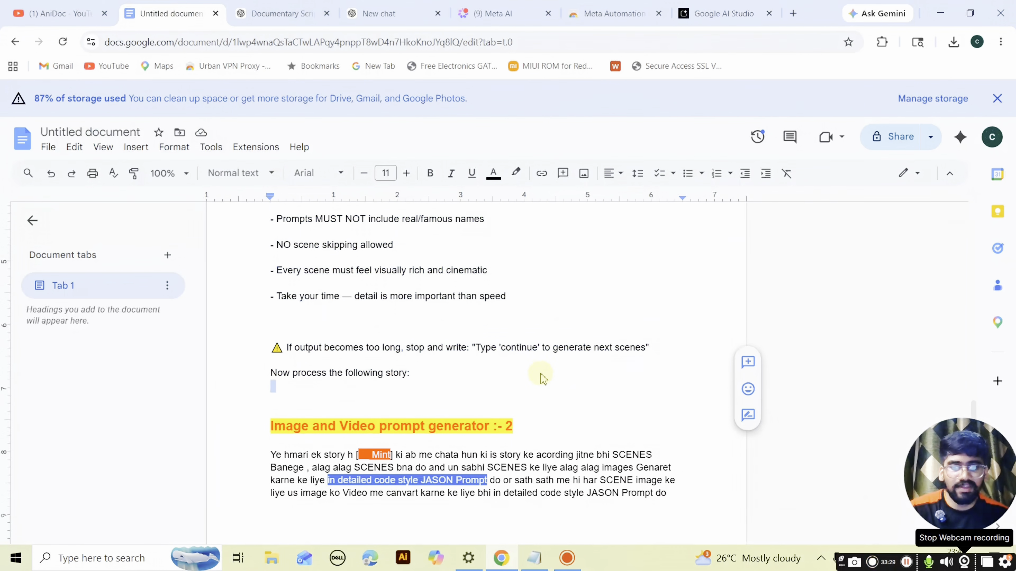
scroll(544, 352, down, 15)
scroll(546, 357, up, 15)
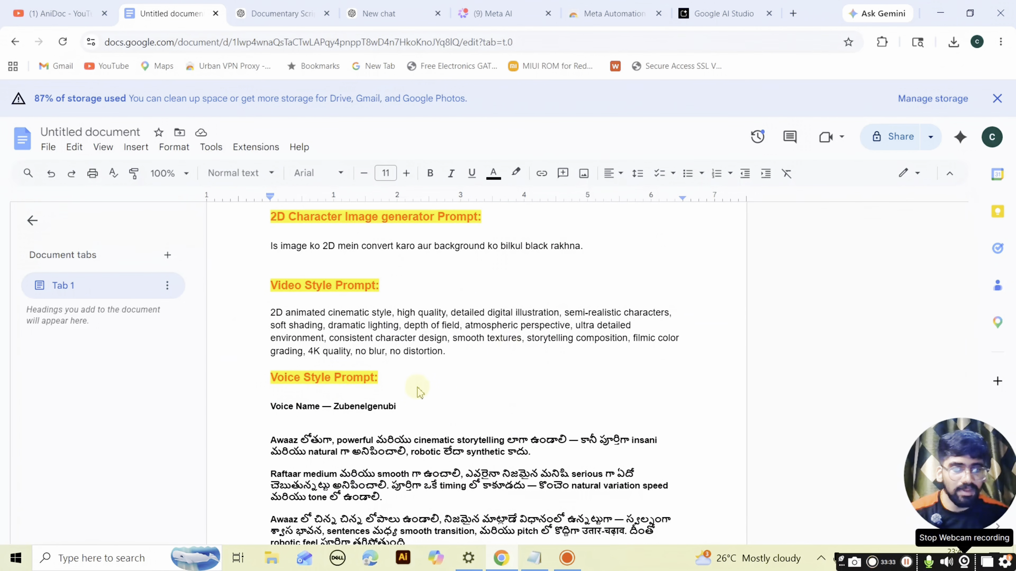
click(272, 407)
drag(273, 410, 416, 425)
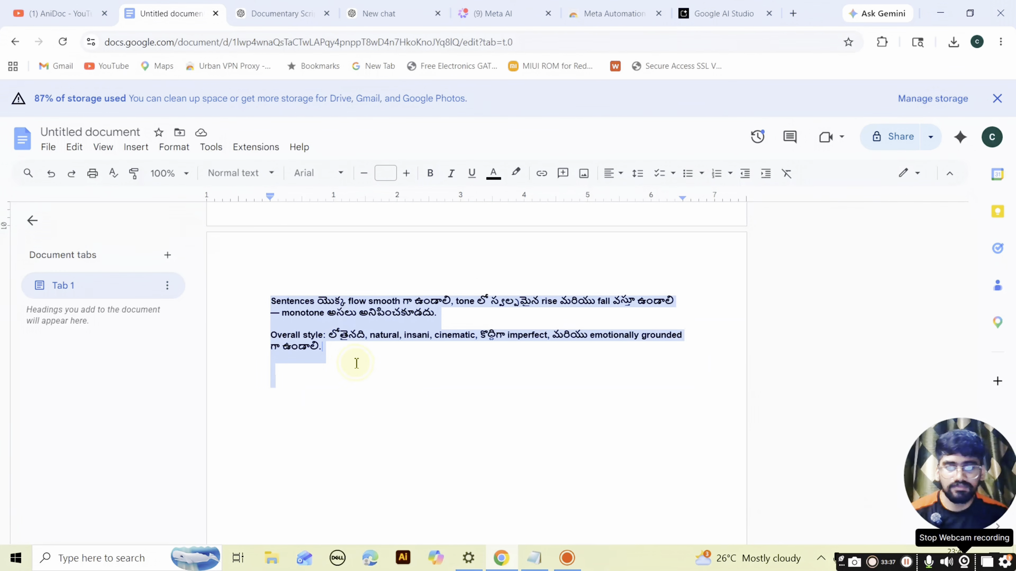
click(704, 17)
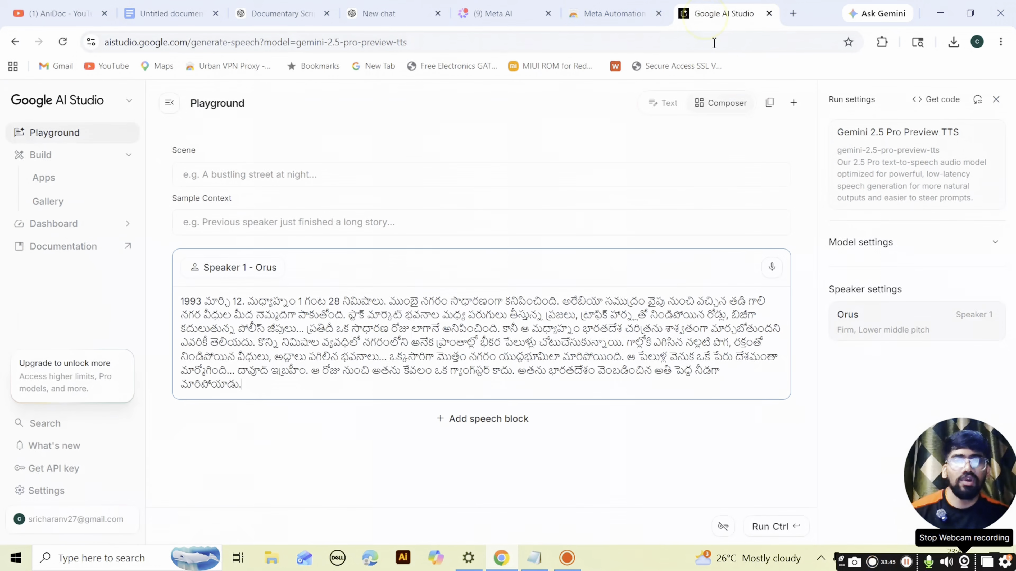
click(239, 182)
key(ctrl+v)
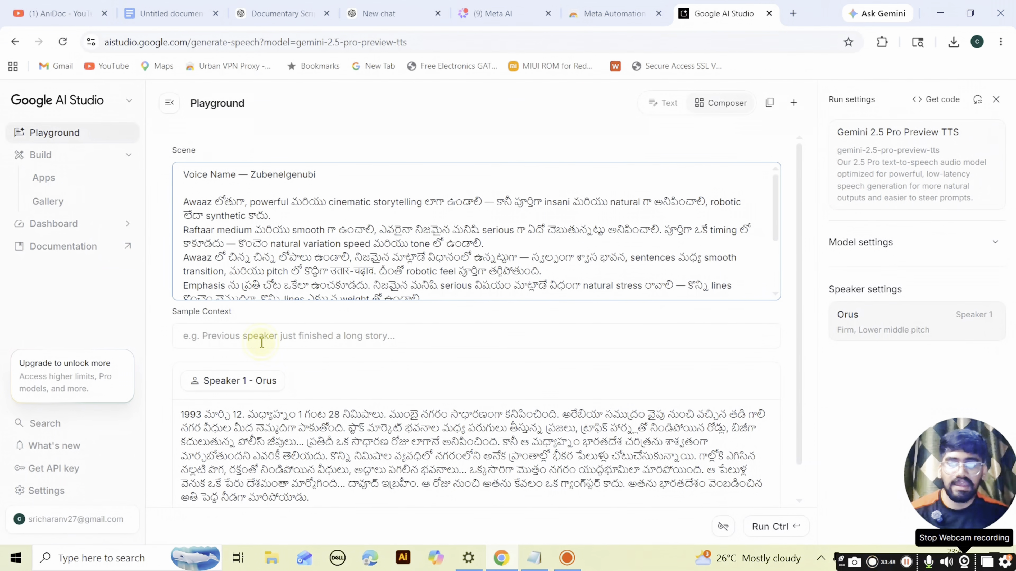
click(261, 341)
key(ctrl+v)
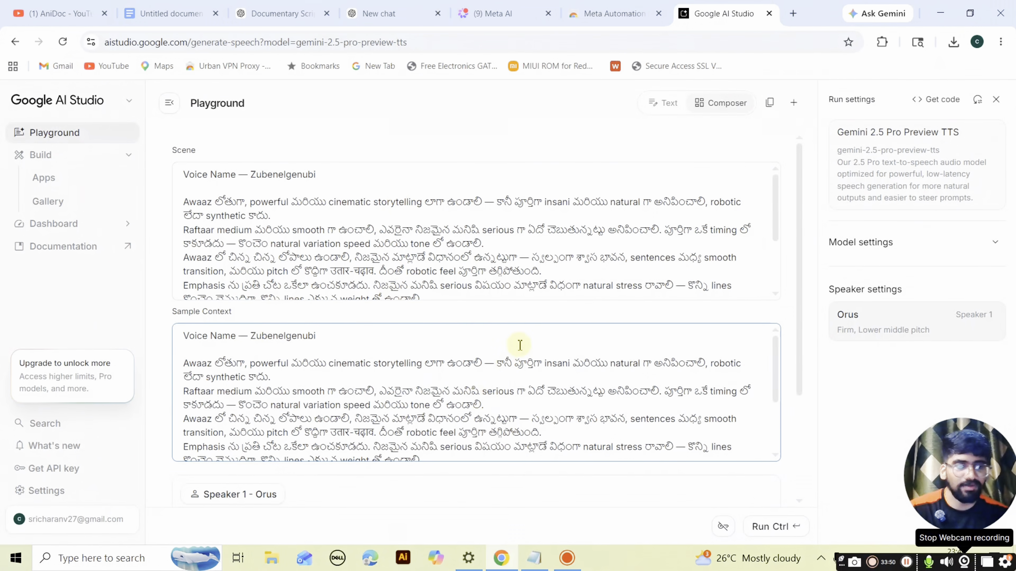
Generate the speech with the Orus voice and listen to part of the resulting audio
scroll(787, 474, down, 3)
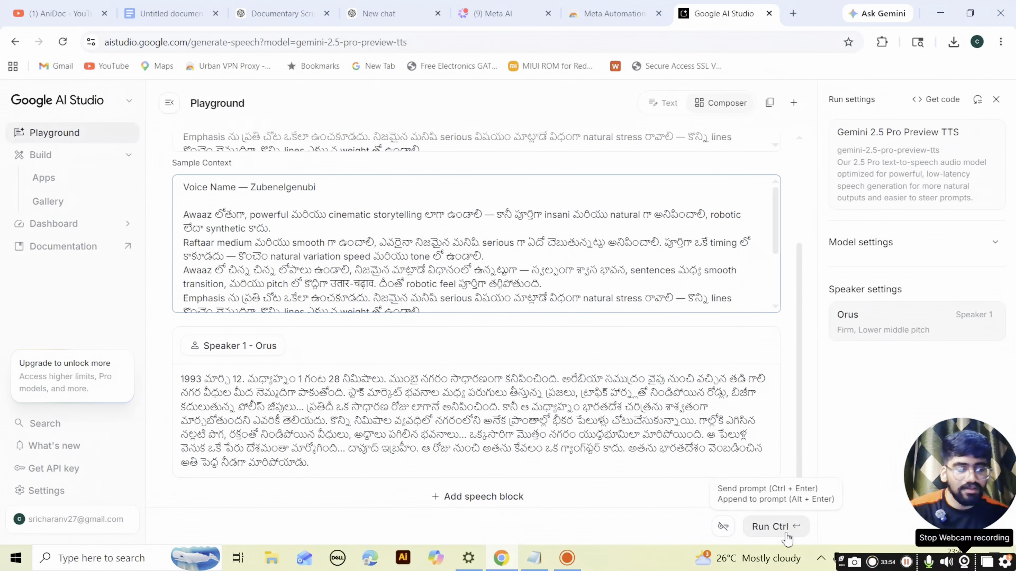
click(775, 527)
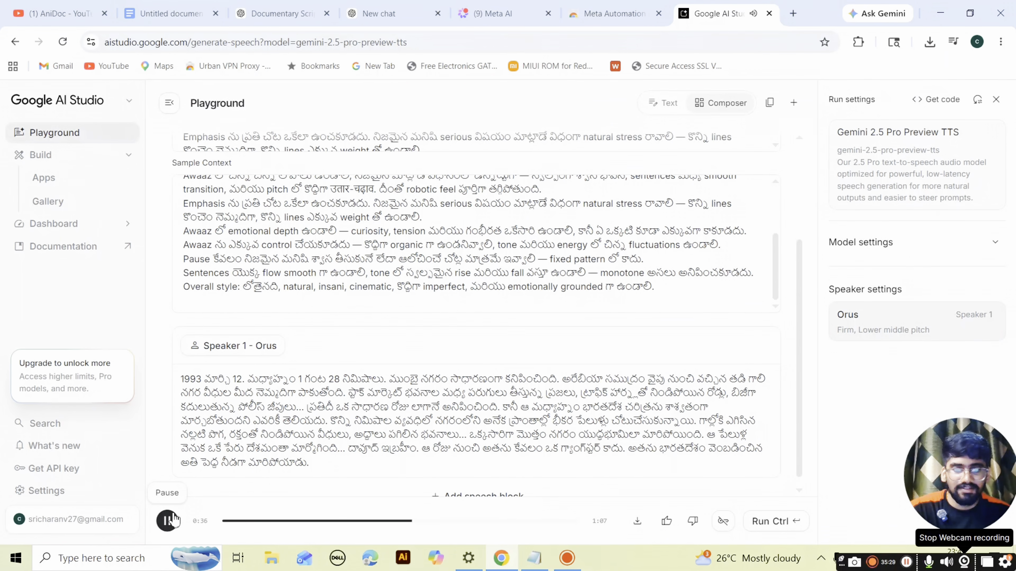
click(168, 520)
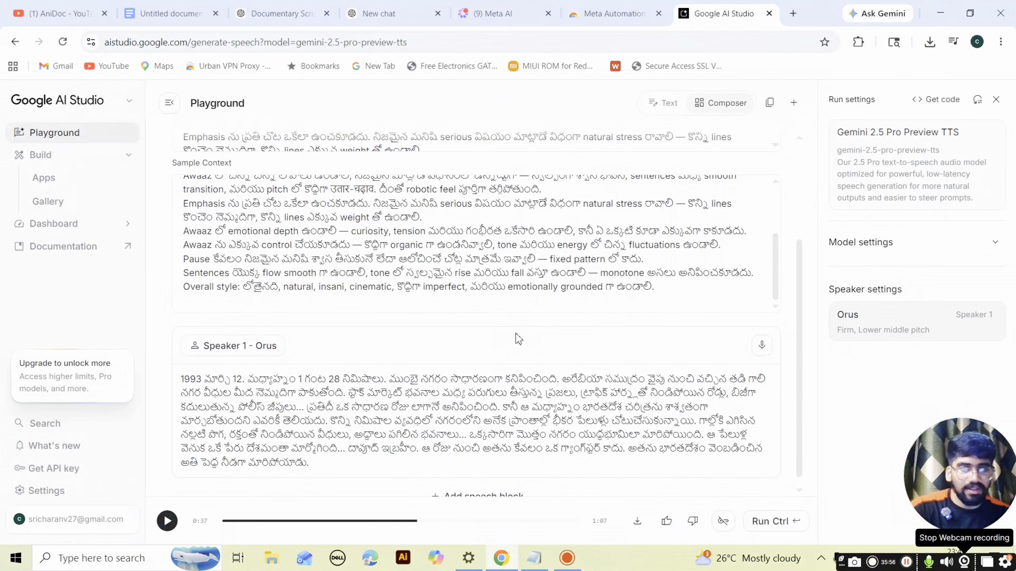
Review the voice instructions in the Scene and Sample Context fields and compare them with the prompts in the Google Docs document
scroll(476, 240, up, 5)
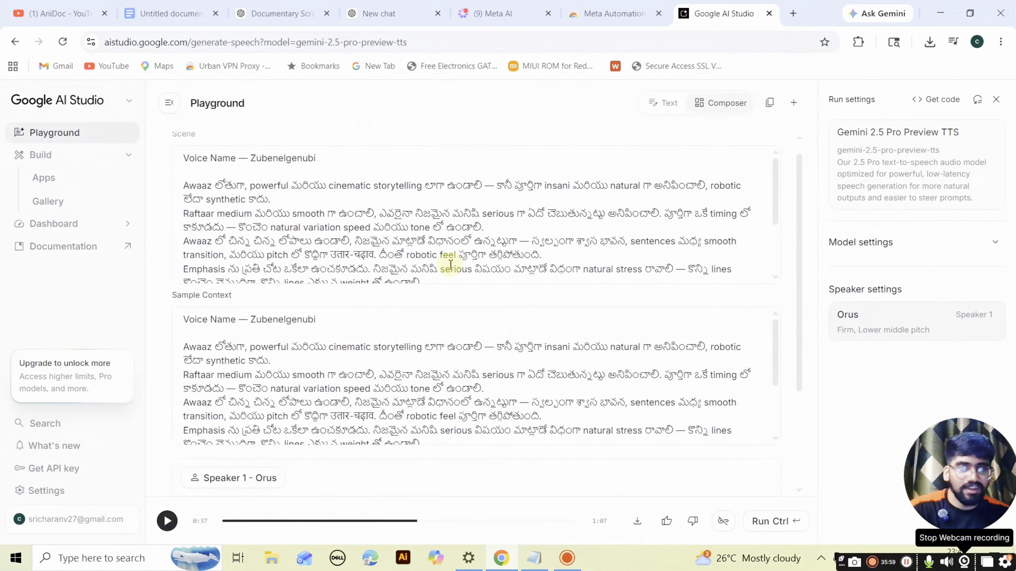
scroll(448, 234, up, 1)
scroll(447, 230, down, 2)
scroll(455, 280, up, 2)
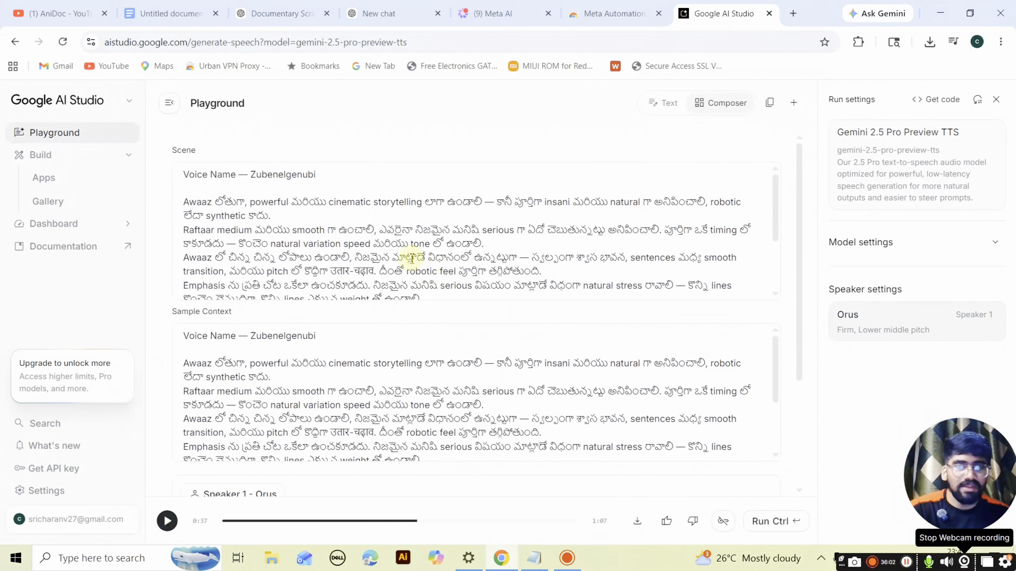
click(170, 14)
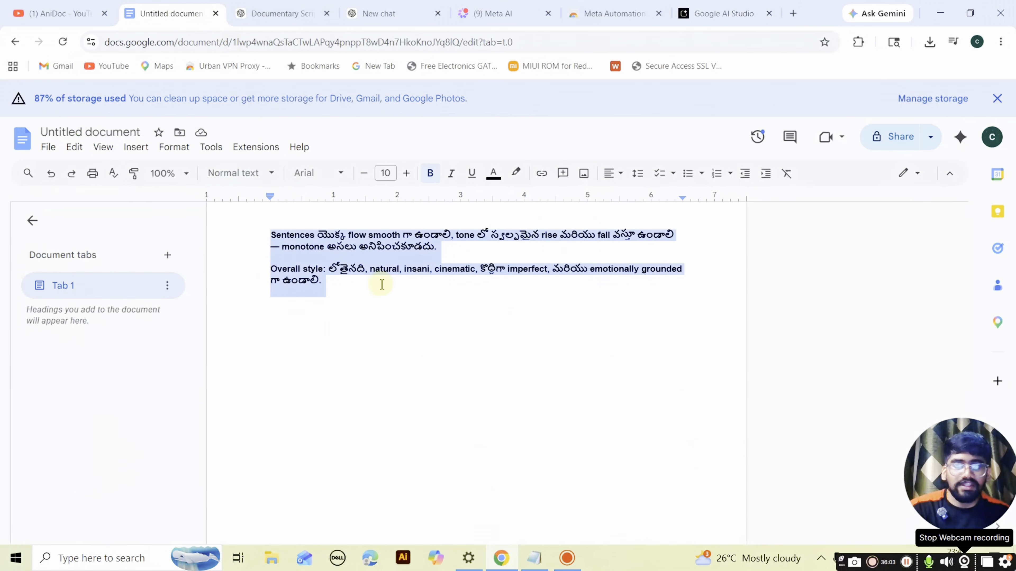
scroll(382, 285, up, 15)
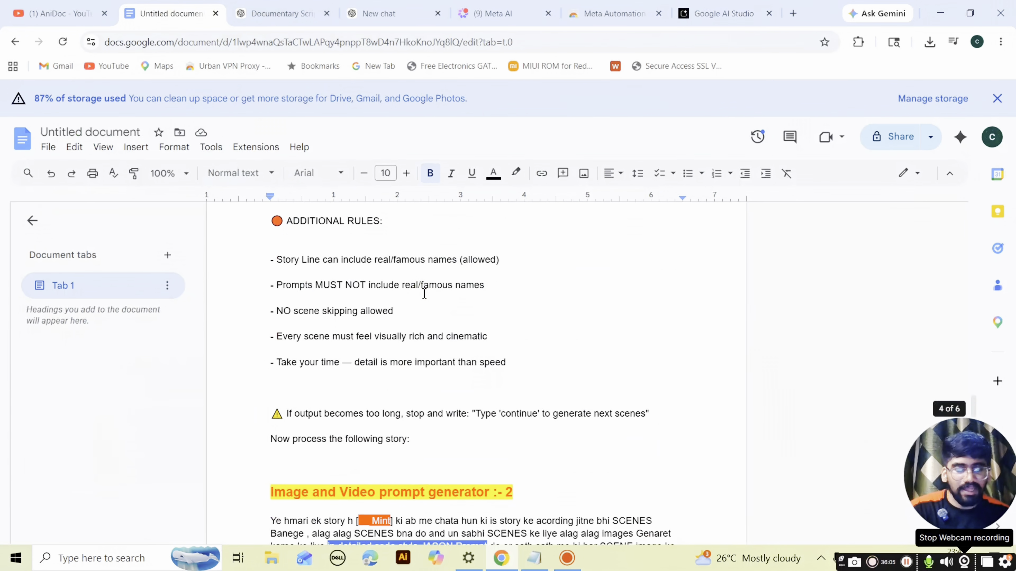
scroll(425, 294, down, 8)
scroll(448, 320, up, 3)
scroll(450, 320, up, 8)
scroll(460, 328, down, 8)
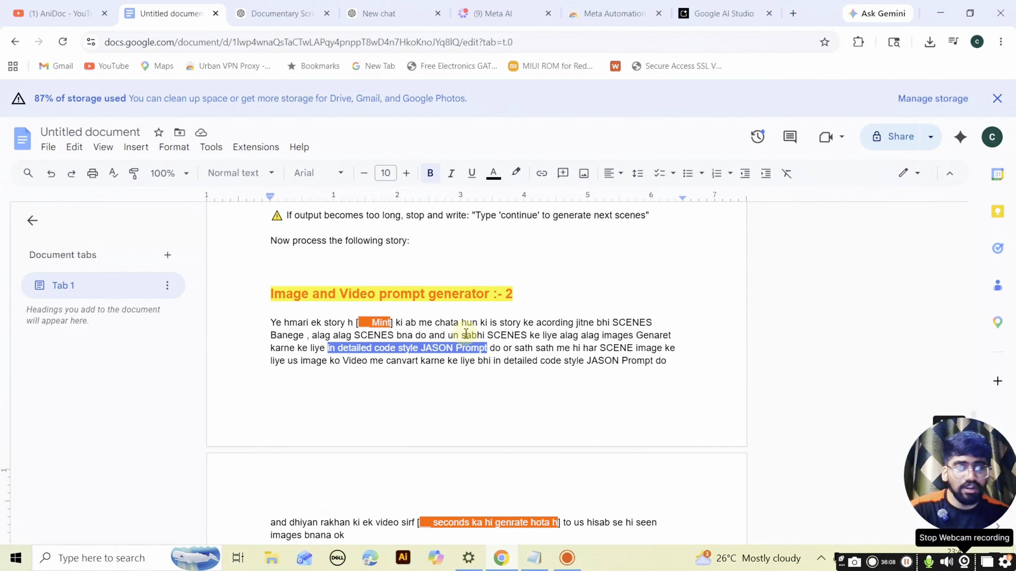
scroll(484, 348, down, 5)
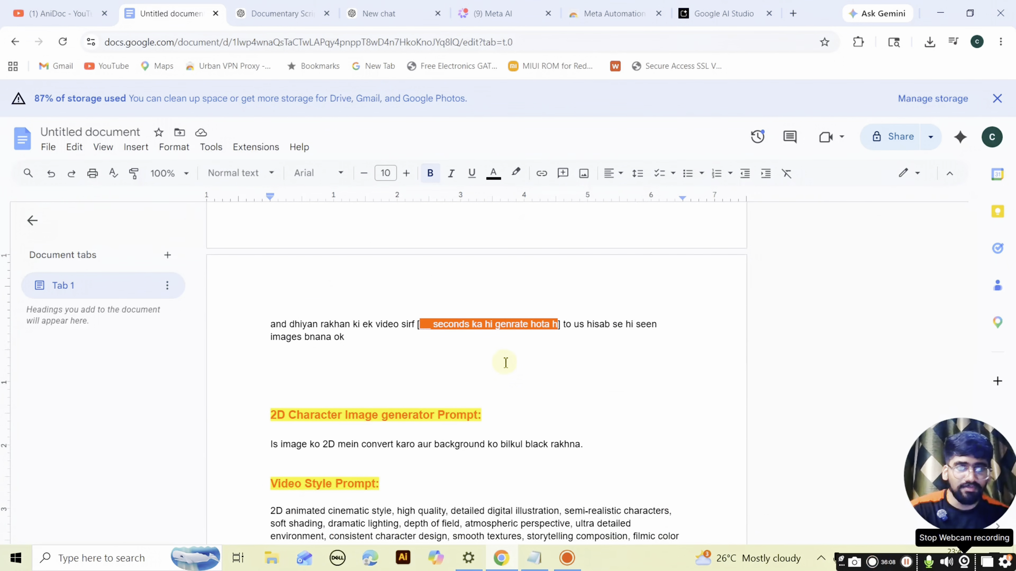
Download the generated voice-over from Google AI Studio and open the browser's download history
click(682, 13)
scroll(696, 240, down, 2)
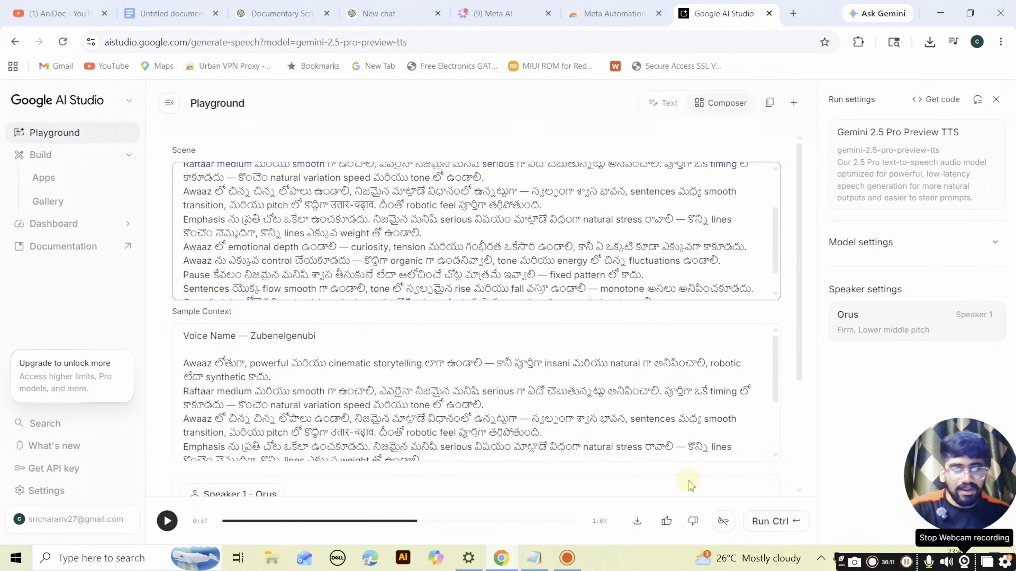
click(637, 521)
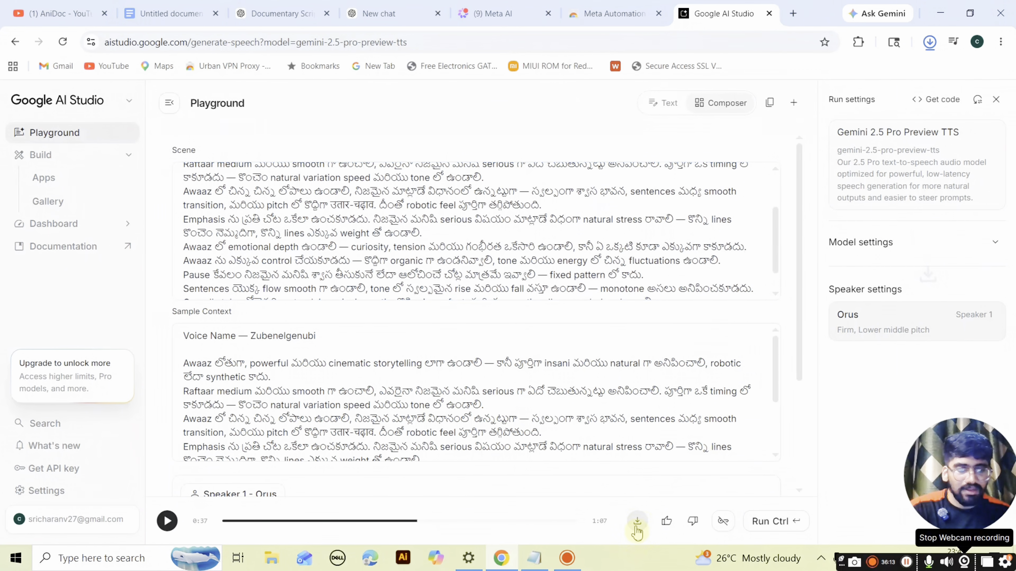
click(928, 42)
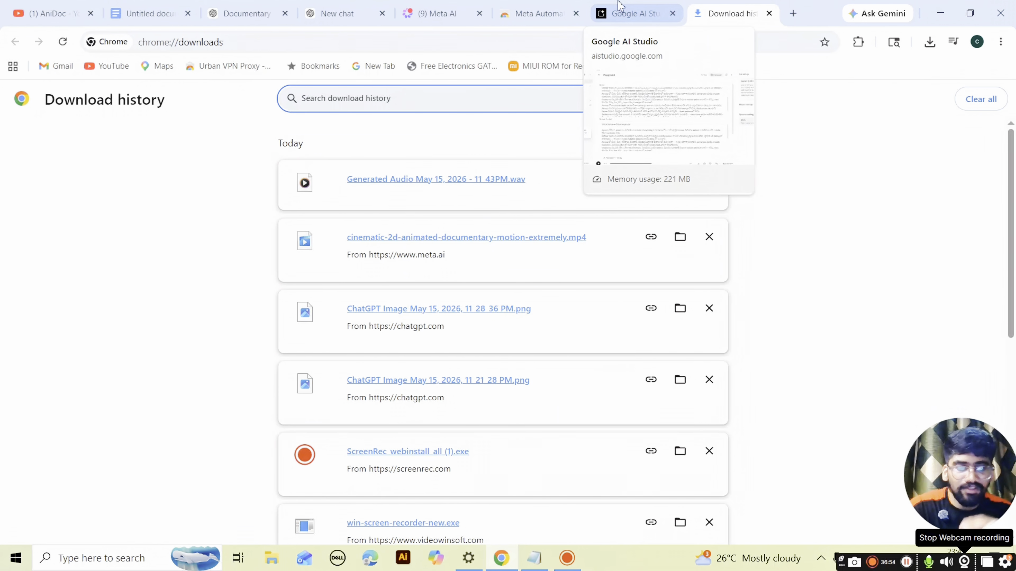
Switch to YouTube and look through the AniDoc channel's 2D animation documentary videos
click(619, 12)
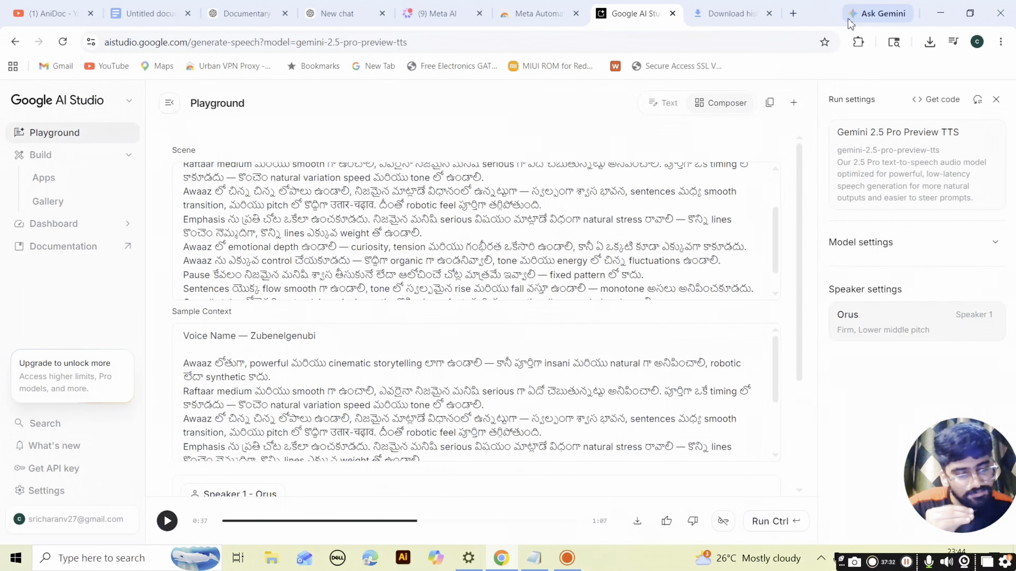
click(52, 13)
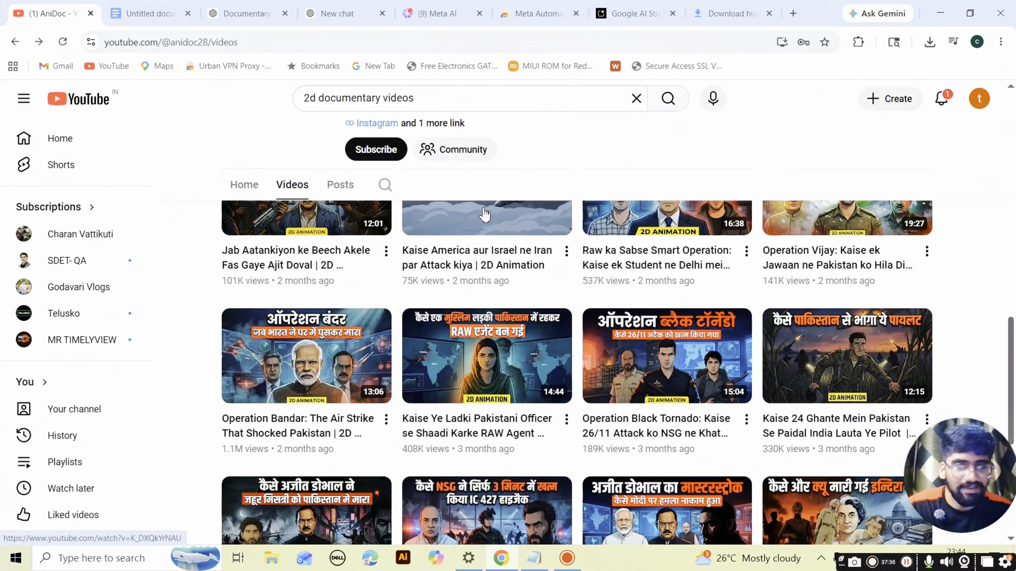
scroll(484, 215, up, 5)
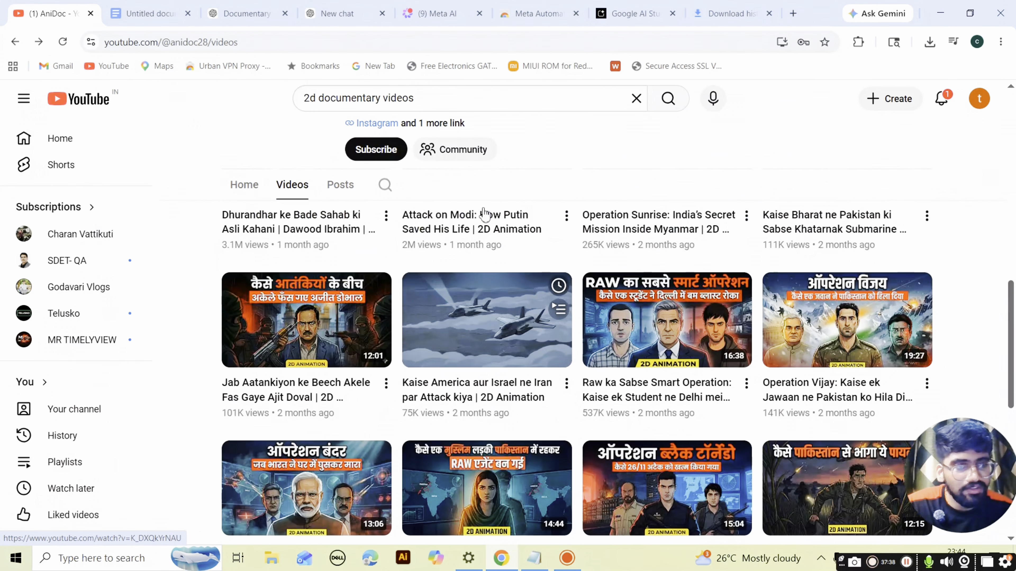
scroll(641, 282, up, 8)
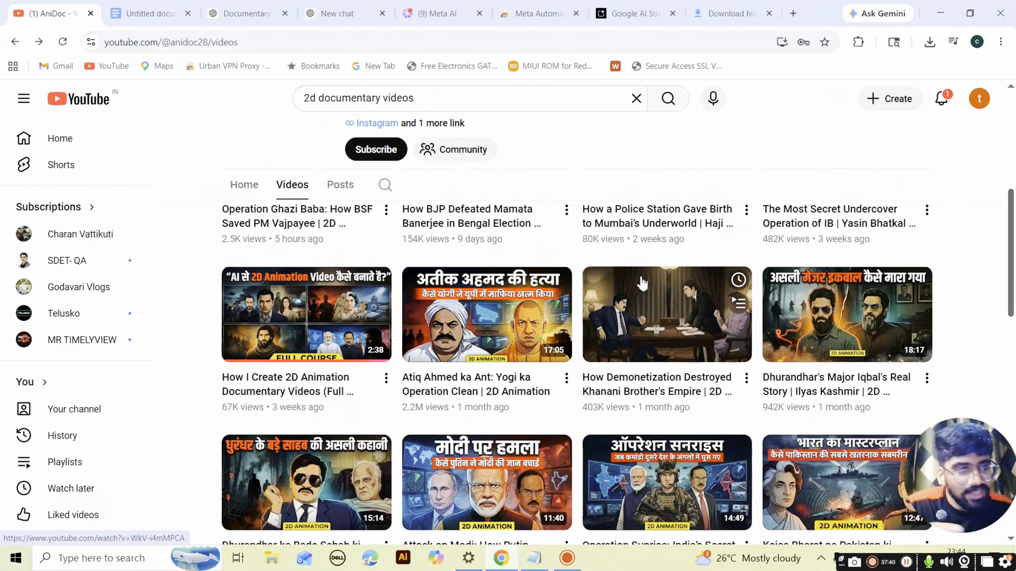
scroll(640, 281, up, 2)
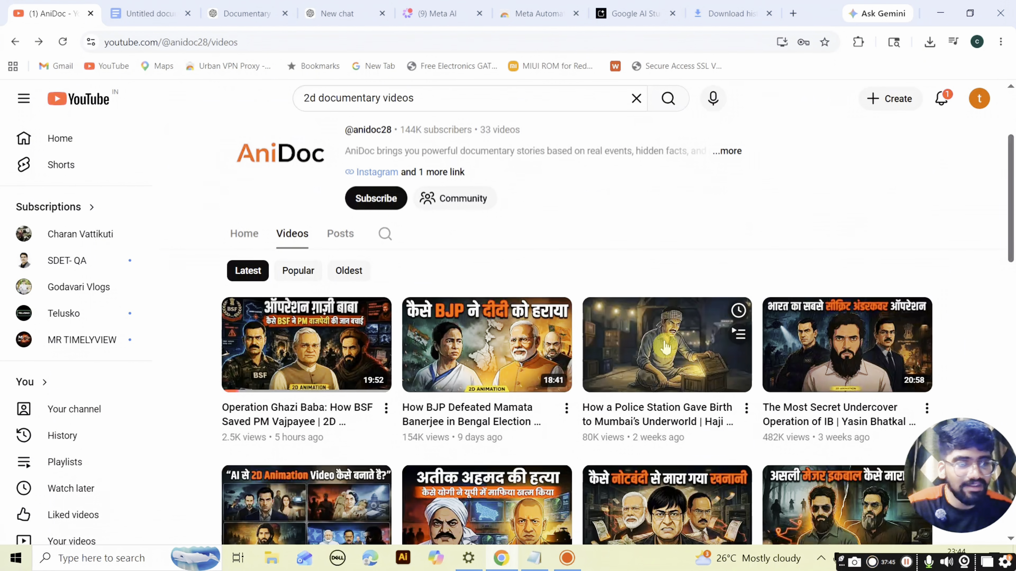
scroll(680, 308, up, 3)
scroll(706, 338, down, 3)
scroll(706, 340, down, 2)
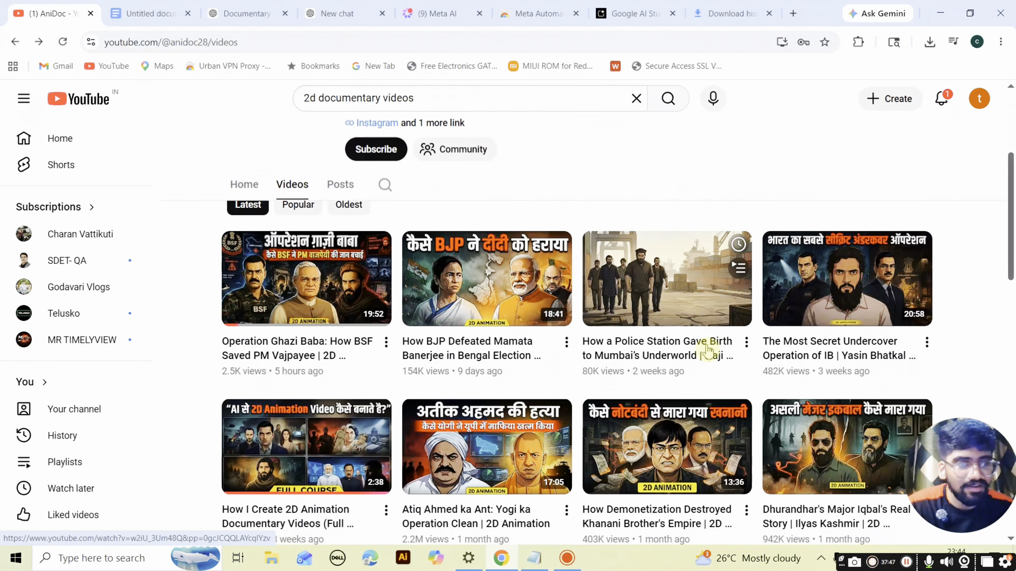
scroll(709, 360, up, 1)
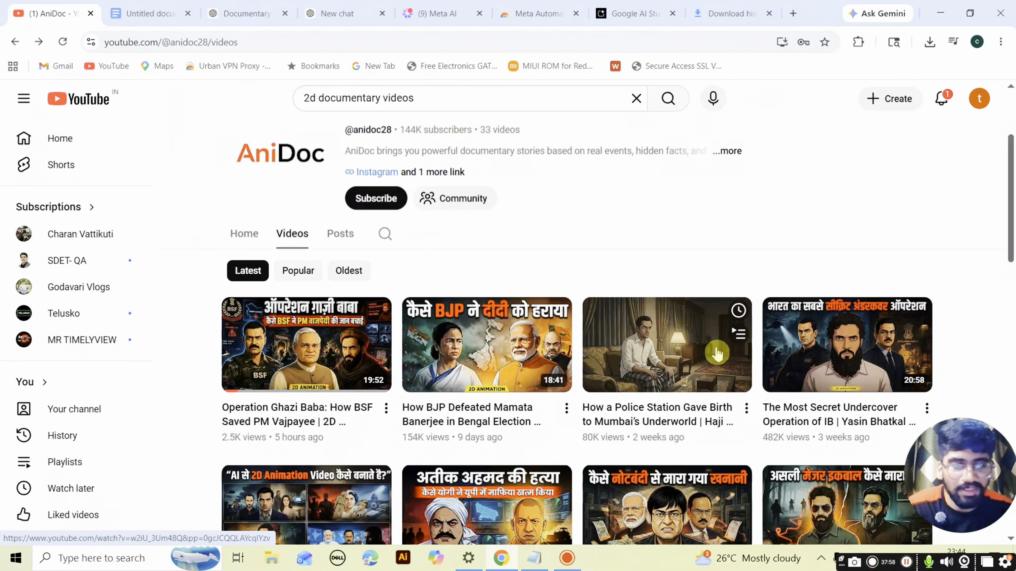
scroll(765, 386, down, 2)
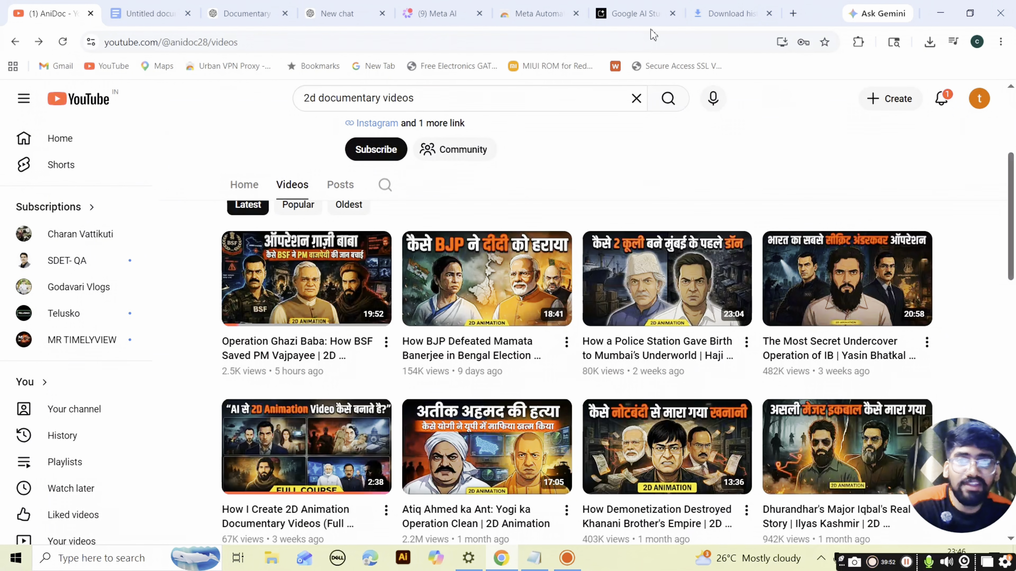
Revisit the Meta AI, ChatGPT and AI Studio pages, and review the scene and video prompt rules in the Google Docs document
click(432, 13)
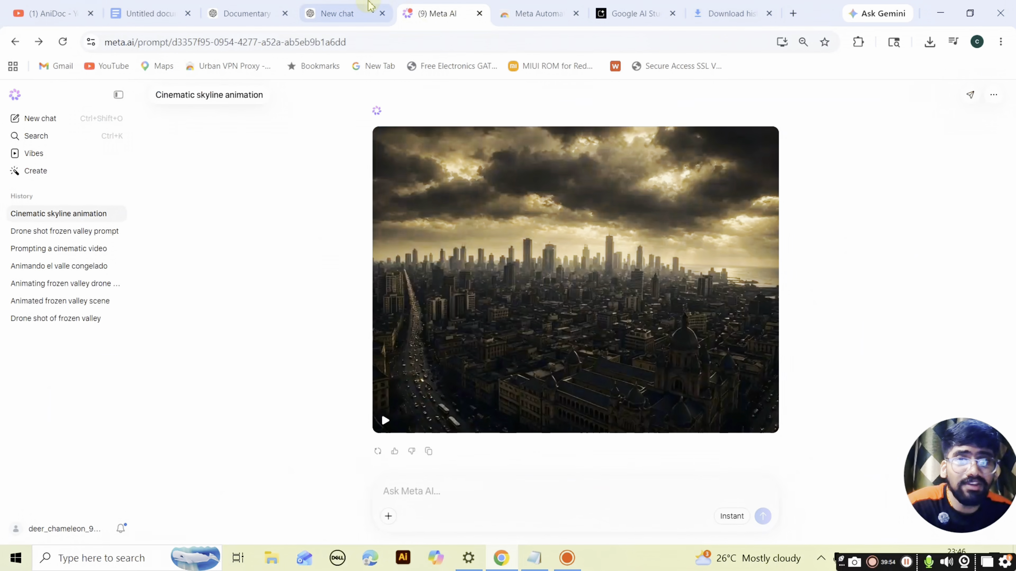
click(344, 13)
click(658, 6)
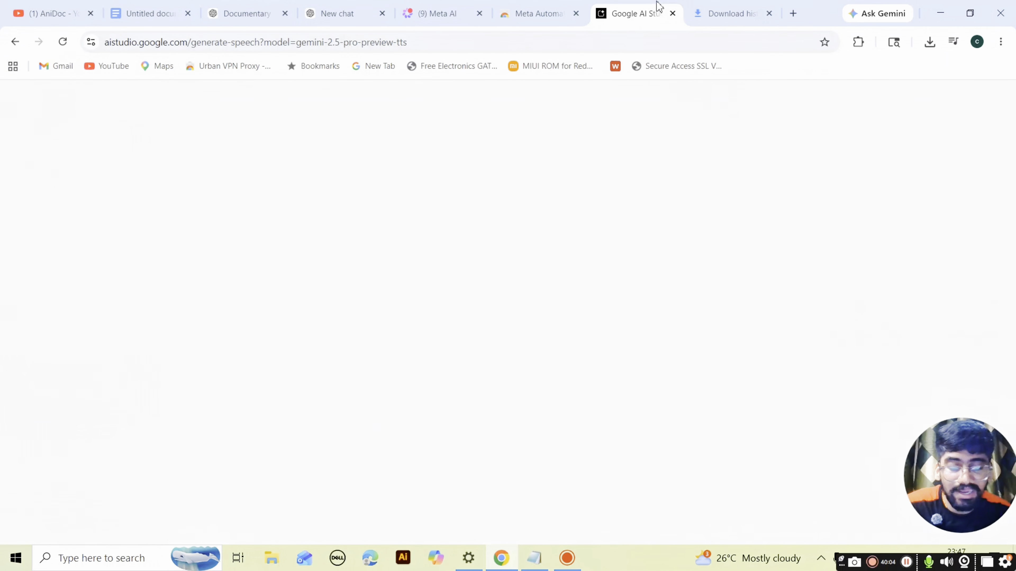
click(168, 12)
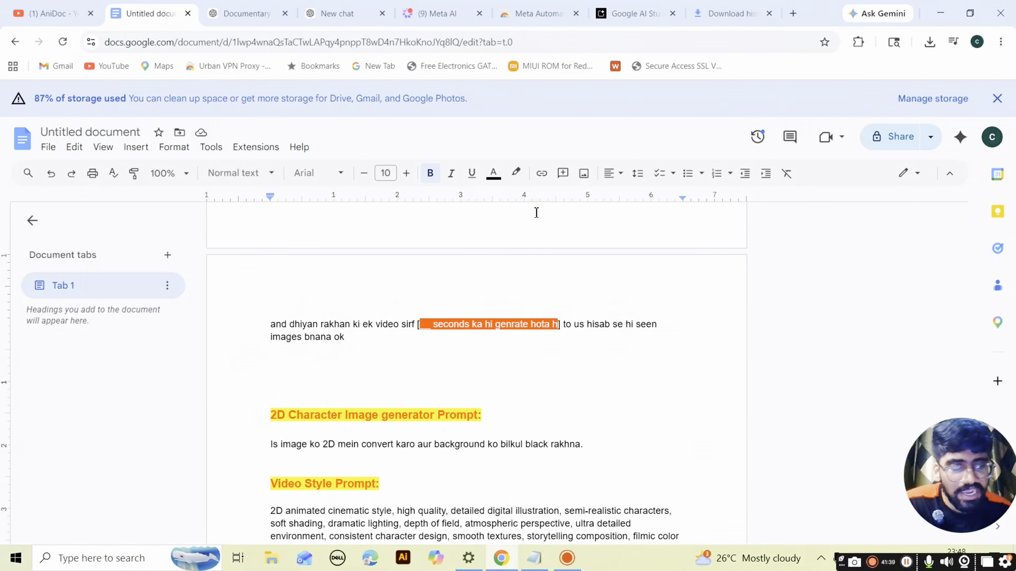
scroll(536, 212, up, 20)
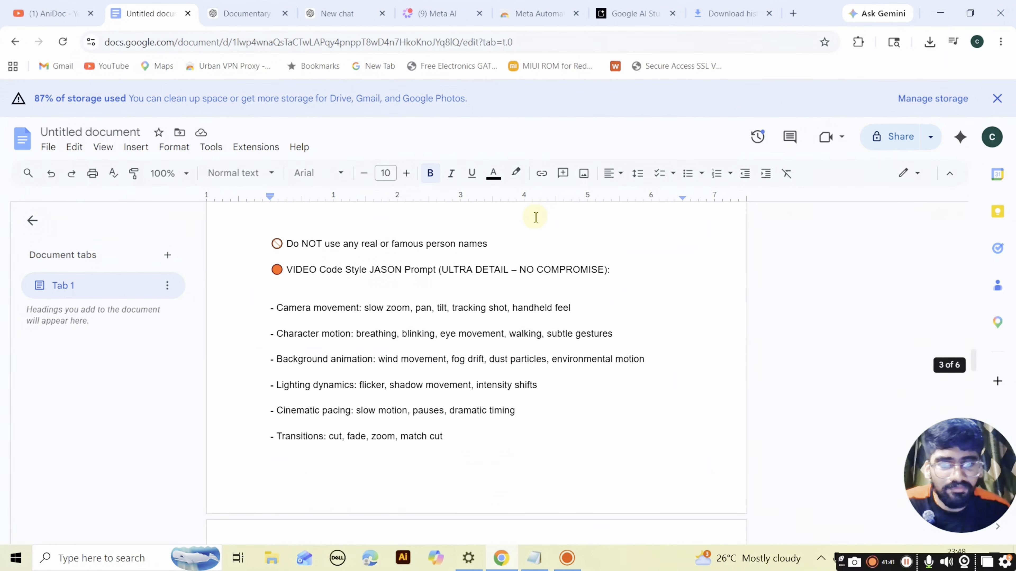
scroll(549, 242, down, 20)
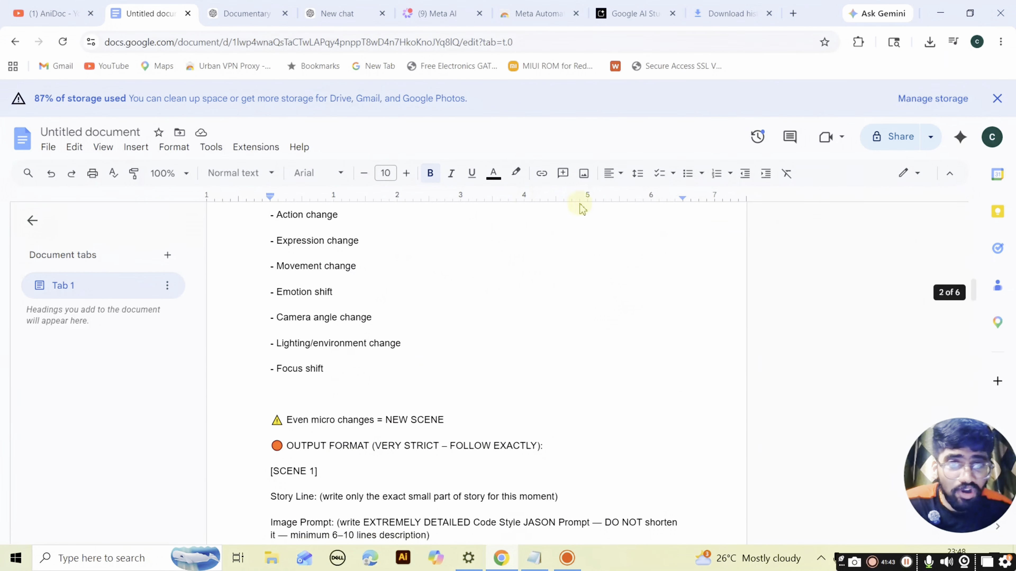
scroll(642, 284, down, 15)
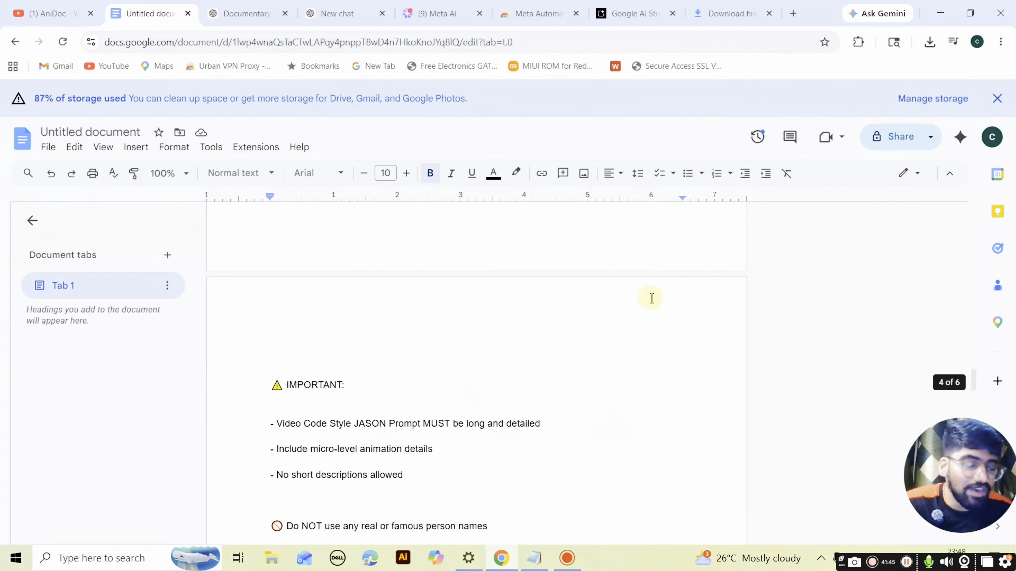